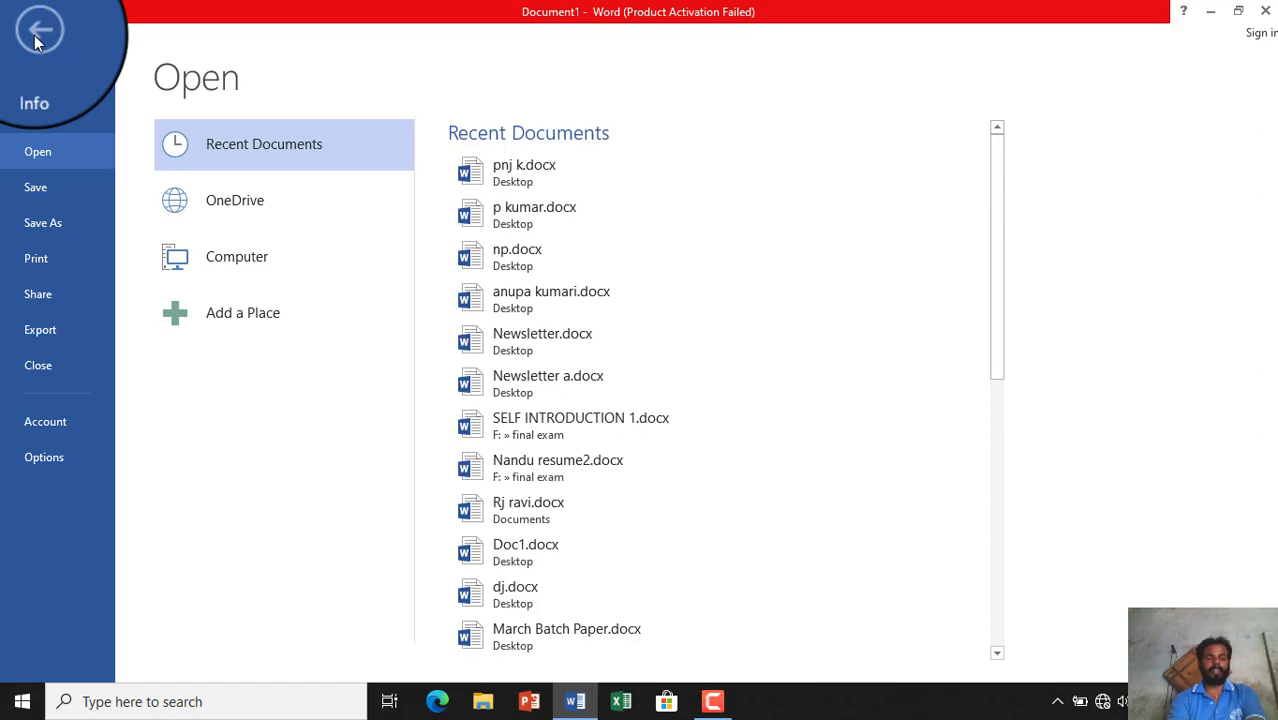
- Return to Document1 and view its Info page: 1 page, 0 words, created 10:36 AM
{"action": "left_click", "coordinate": [34, 35]}
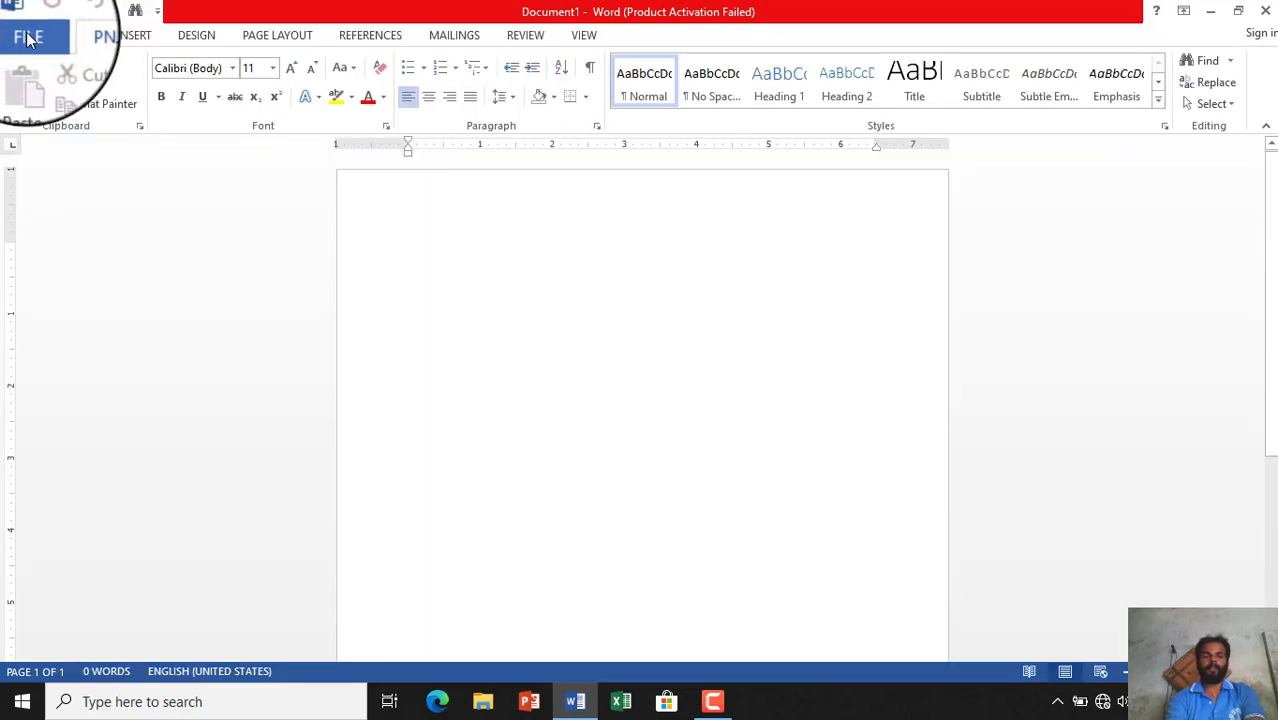
{"action": "left_click", "coordinate": [30, 37]}
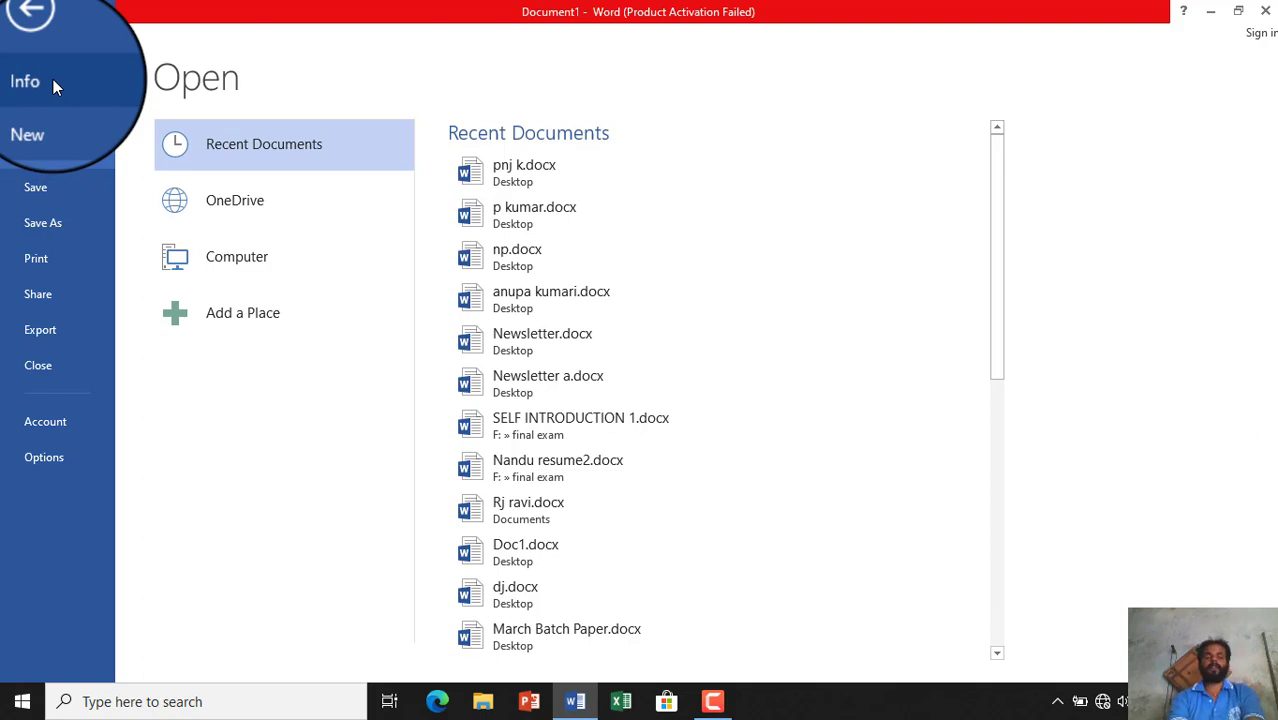
{"action": "left_click", "coordinate": [53, 80]}
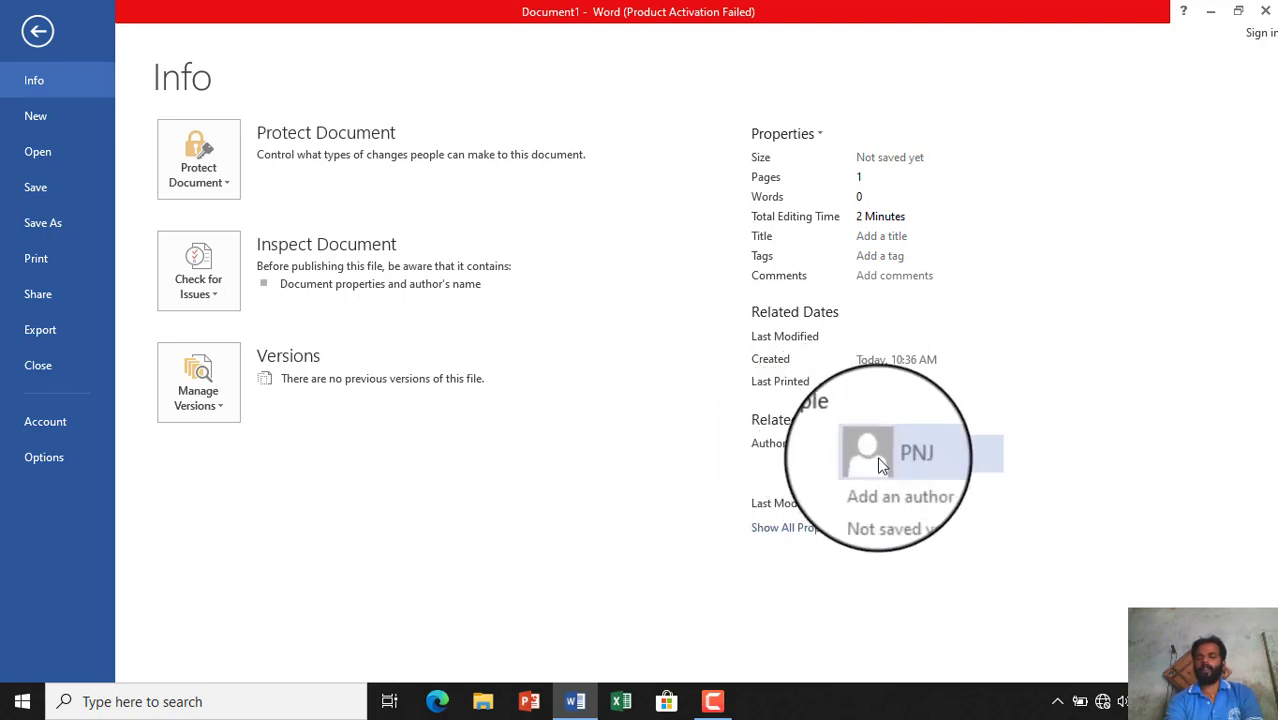
{"action": "mouse_move", "coordinate": [910, 463]}
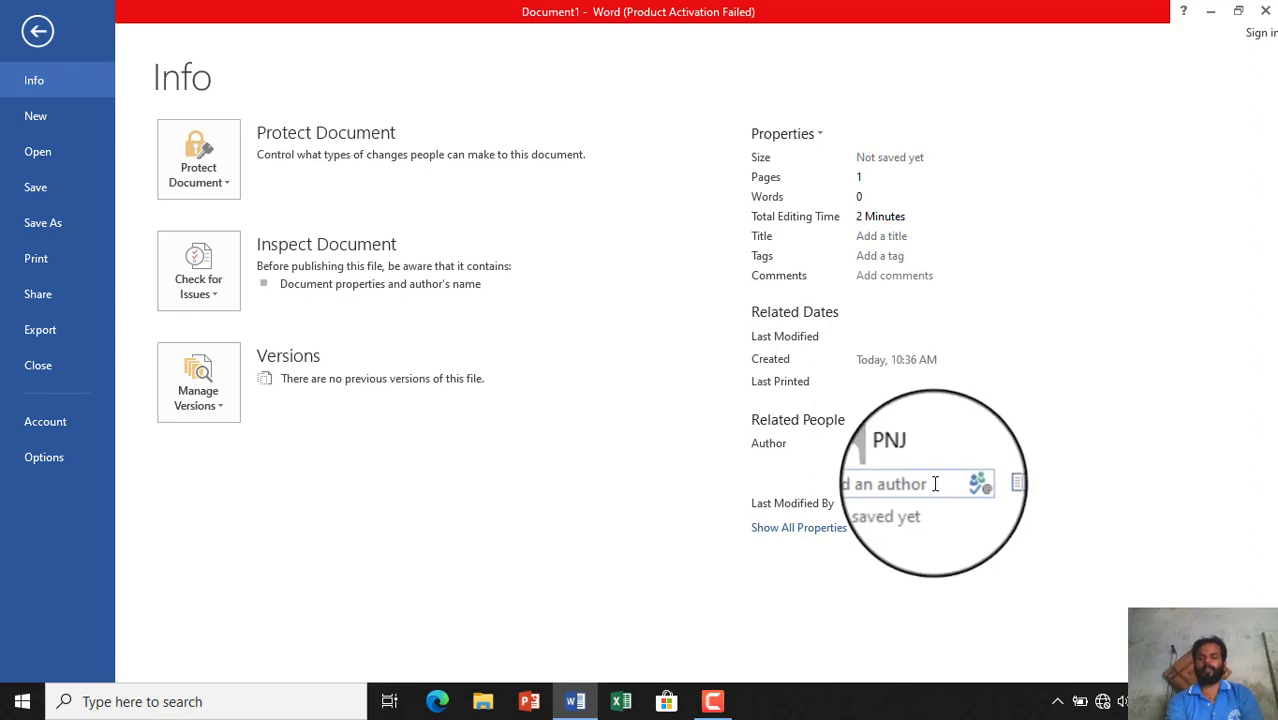
- Expand Document1's properties to show Template, Subject, Company and Manager fields
{"action": "left_click", "coordinate": [793, 535]}
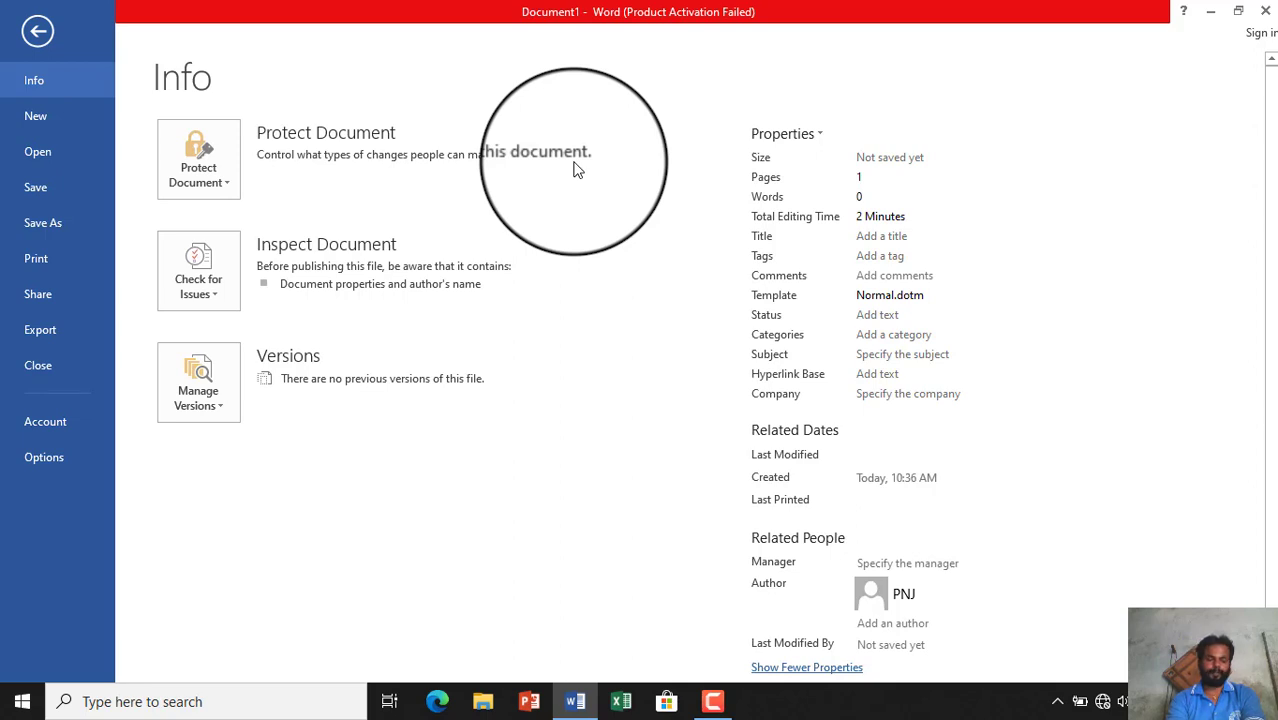
{"action": "left_click", "coordinate": [205, 187]}
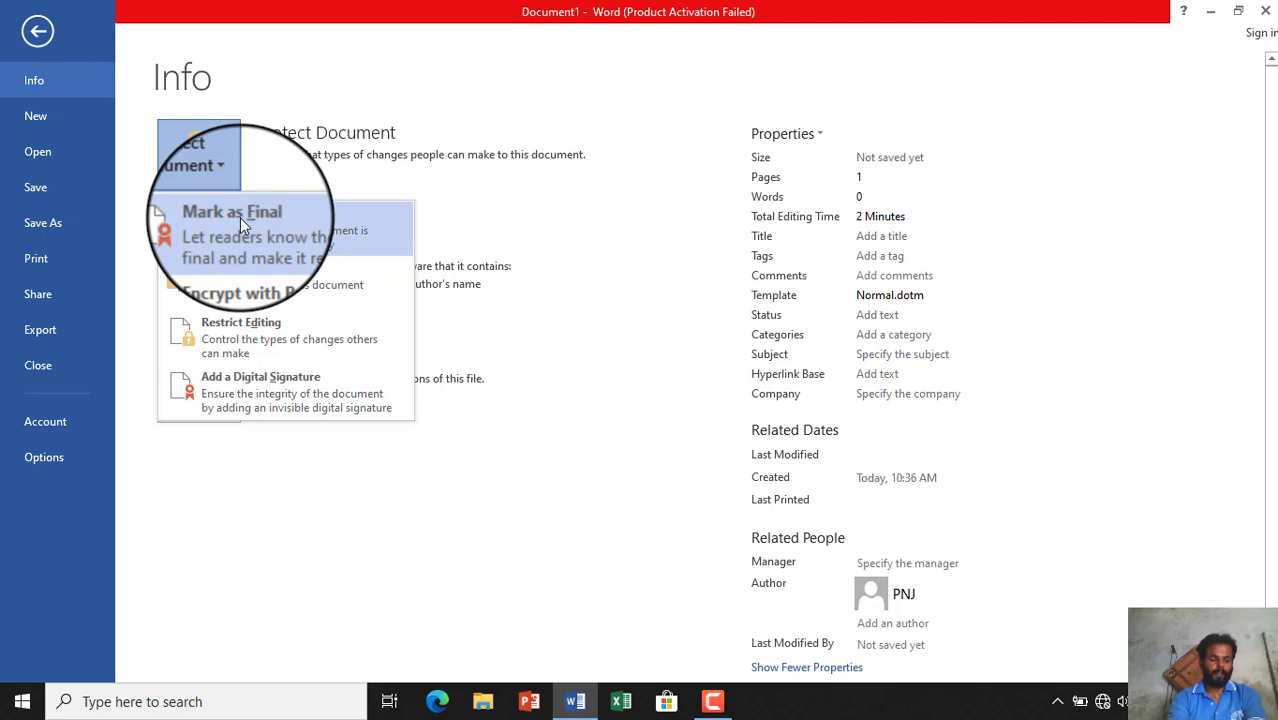
{"action": "left_click", "coordinate": [240, 218]}
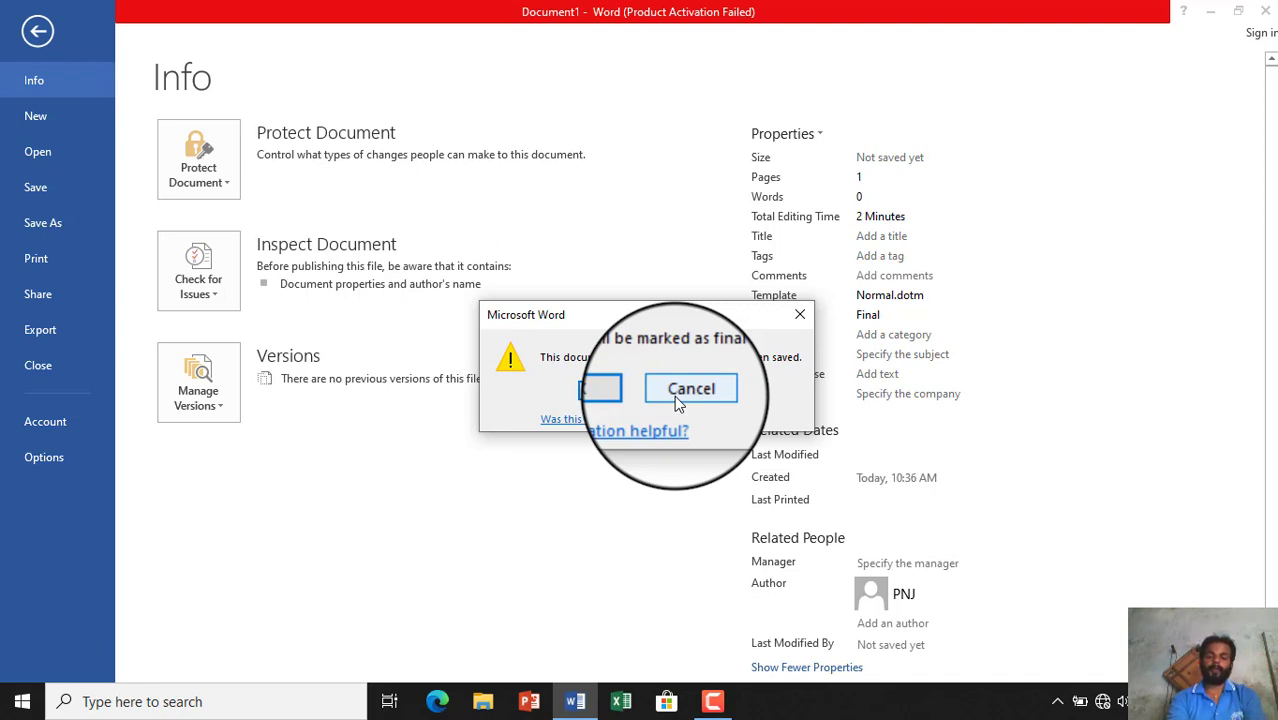
{"action": "left_click", "coordinate": [690, 389]}
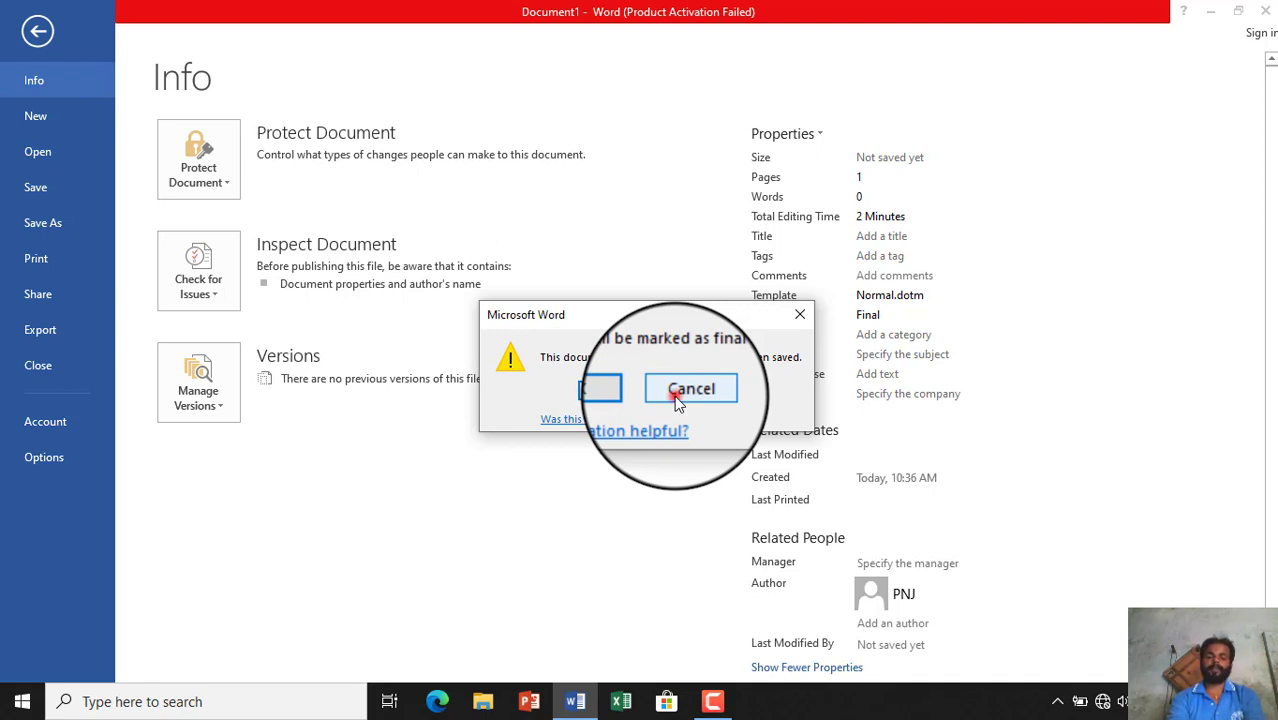
{"action": "left_click", "coordinate": [212, 186]}
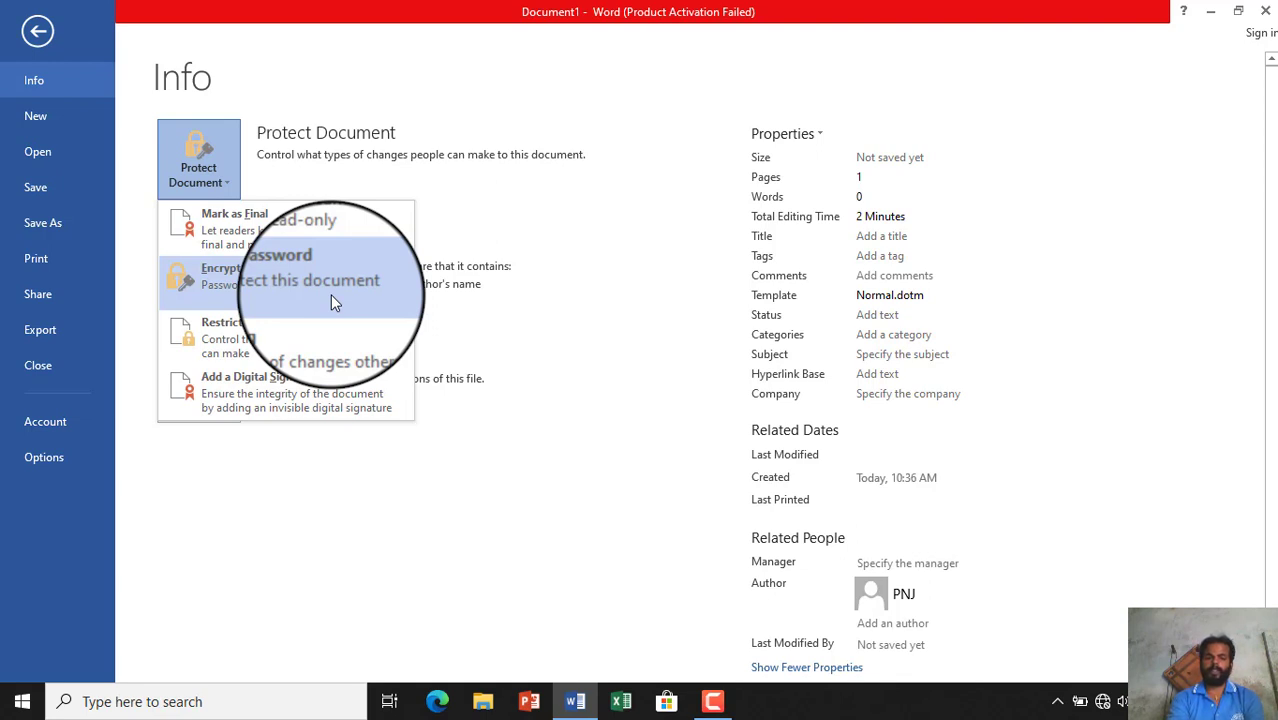
{"action": "left_click", "coordinate": [331, 294]}
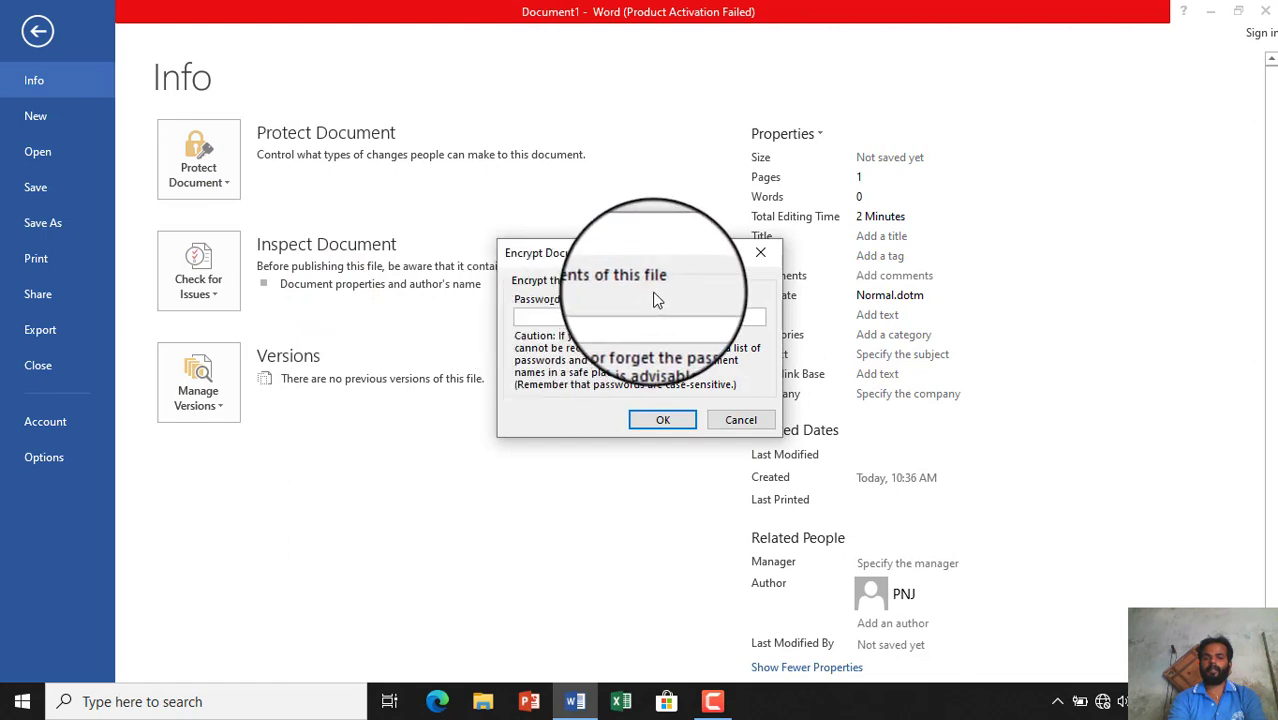
{"action": "left_click", "coordinate": [745, 418]}
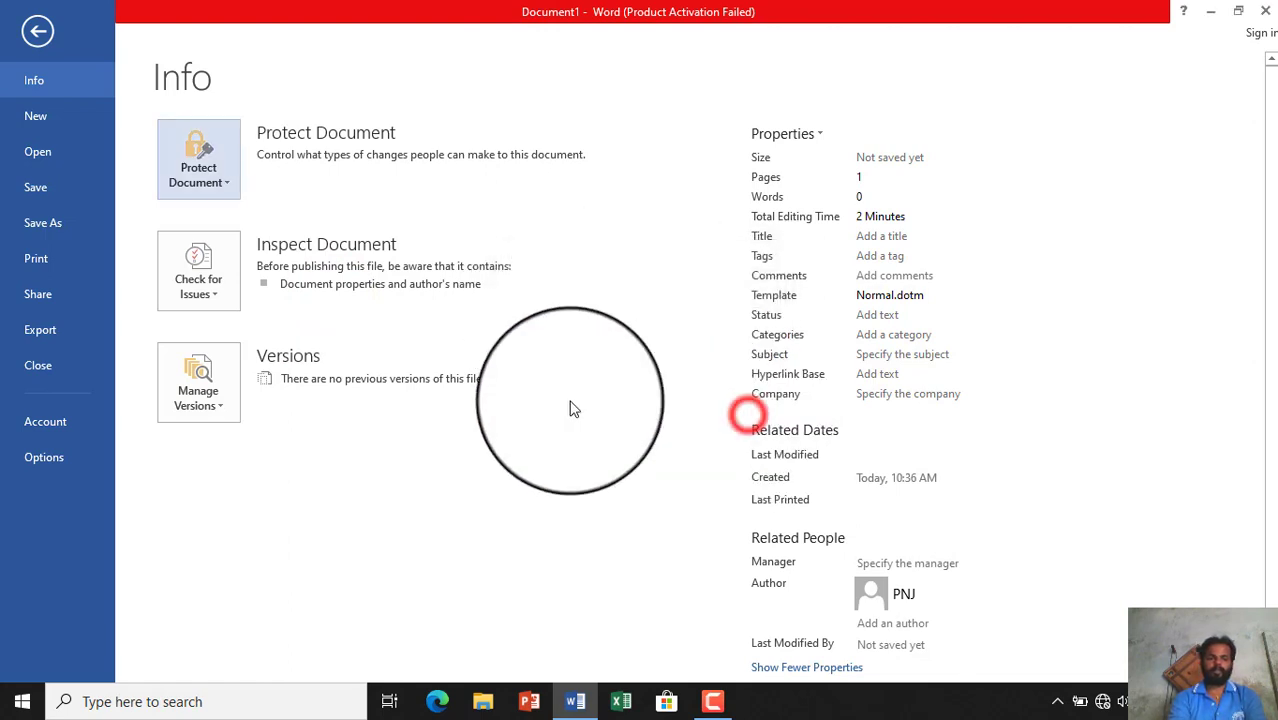
- Restrict editing to limited styles and read-only with an Everyone exception, cancelling enforcement
{"action": "left_click", "coordinate": [198, 165]}
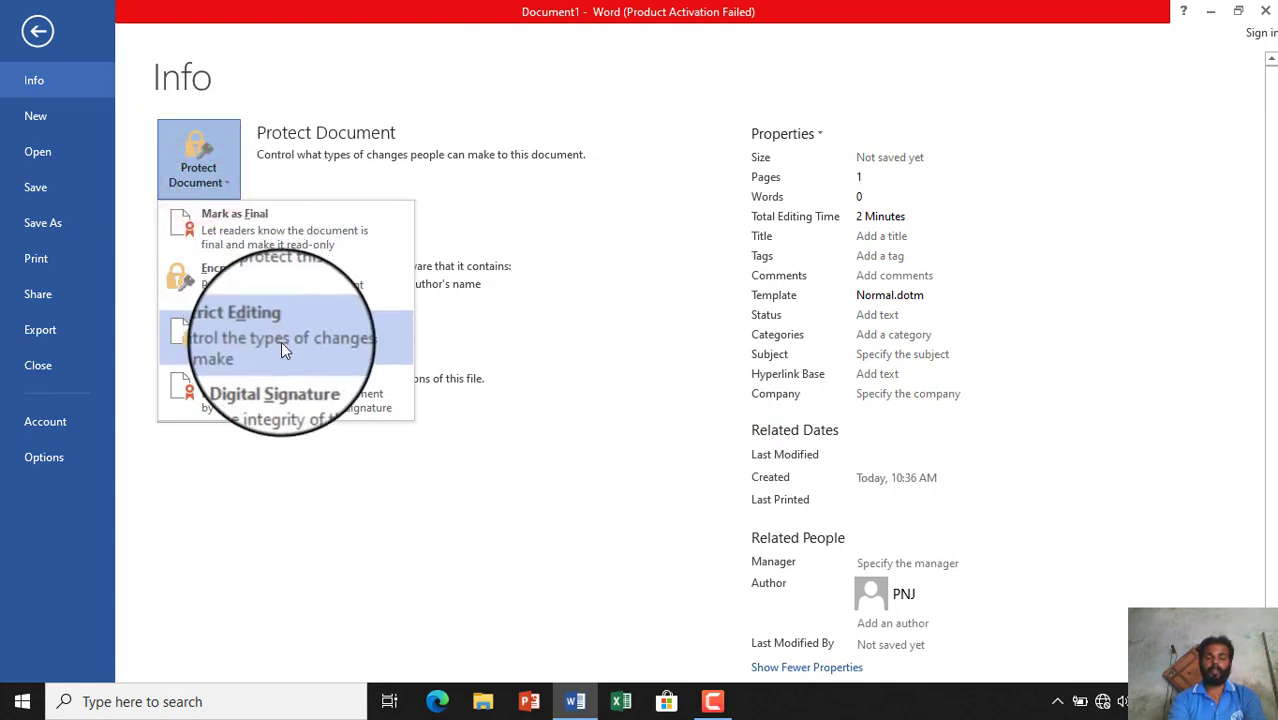
{"action": "left_click", "coordinate": [282, 345]}
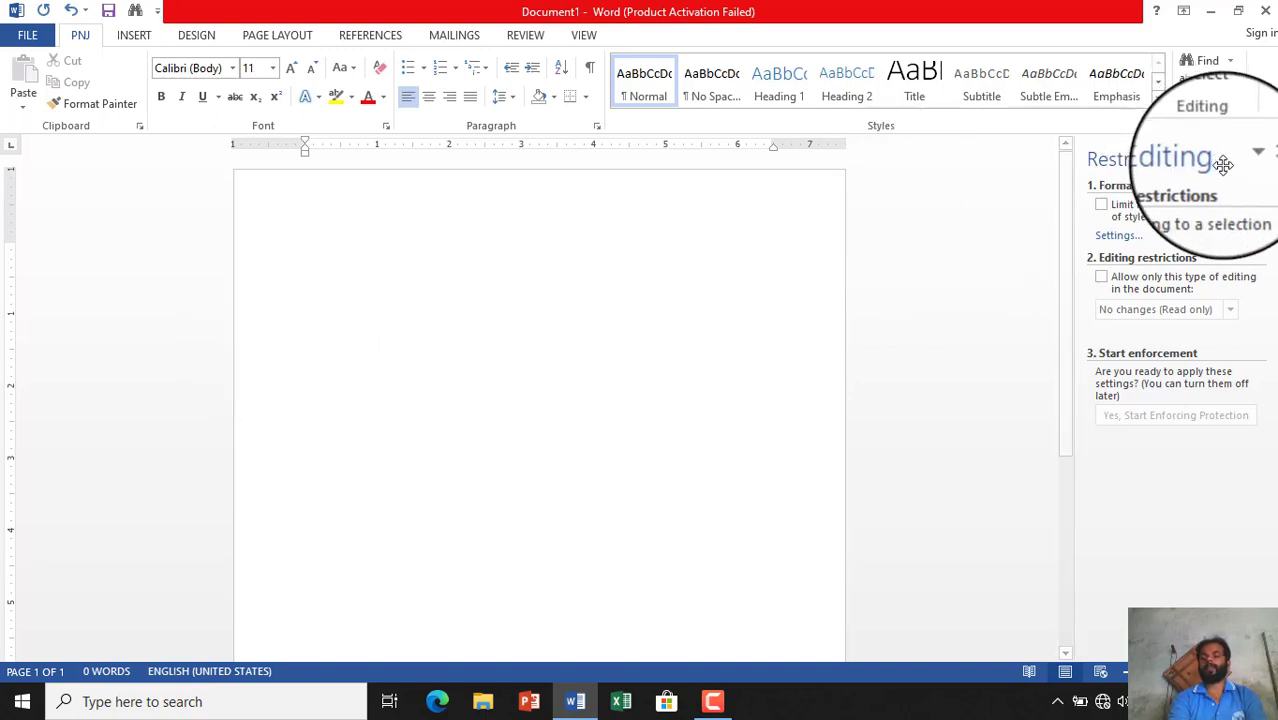
{"action": "left_click", "coordinate": [1103, 205]}
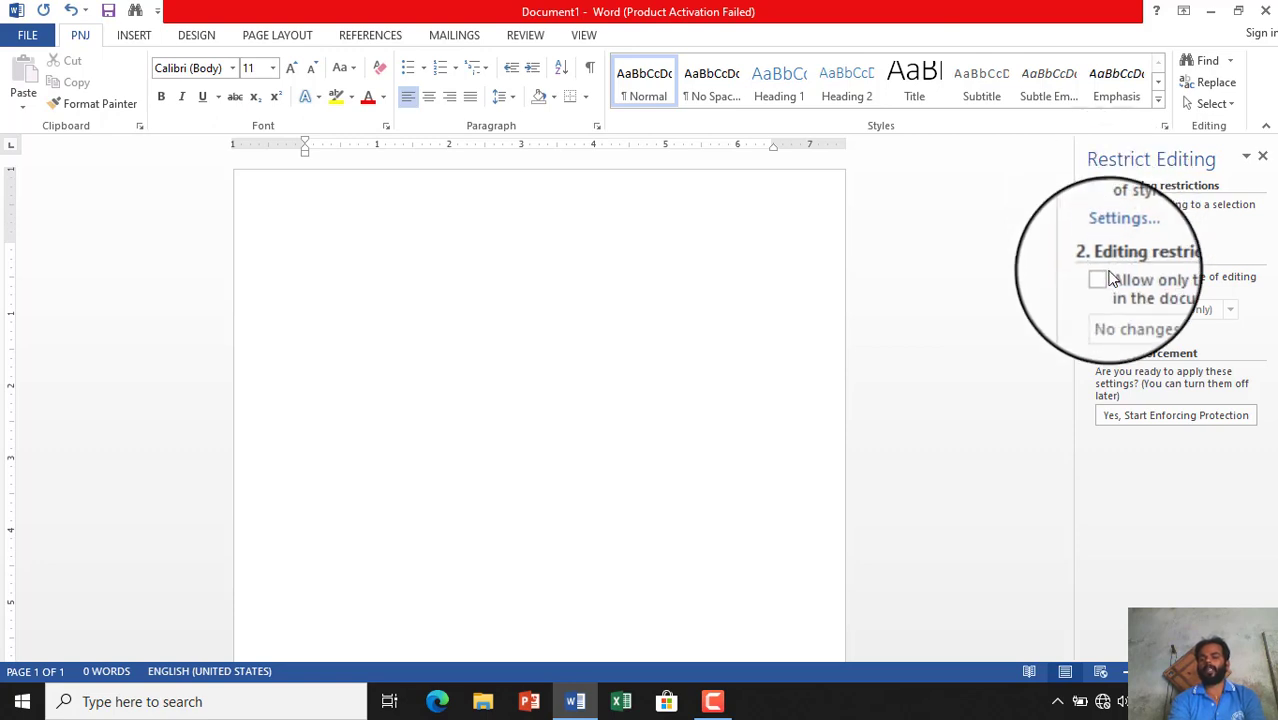
{"action": "left_click", "coordinate": [1103, 277]}
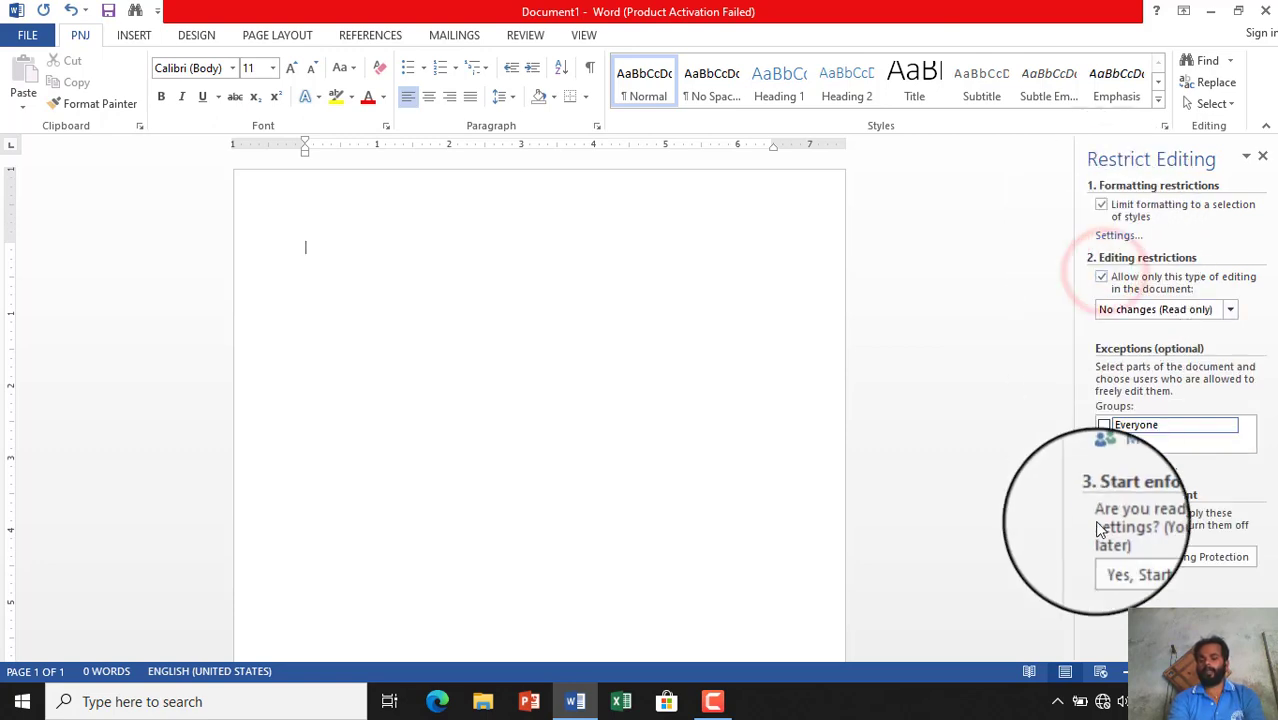
{"action": "left_click", "coordinate": [1104, 427]}
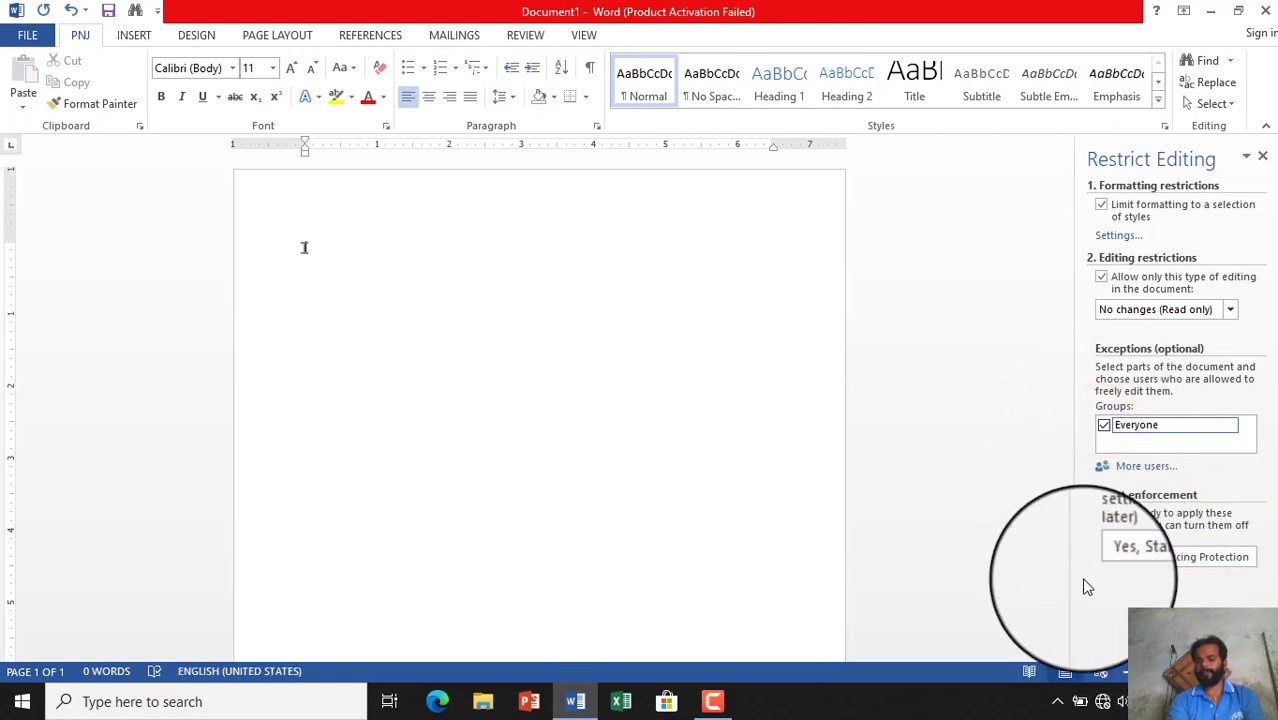
{"action": "left_click", "coordinate": [1194, 562]}
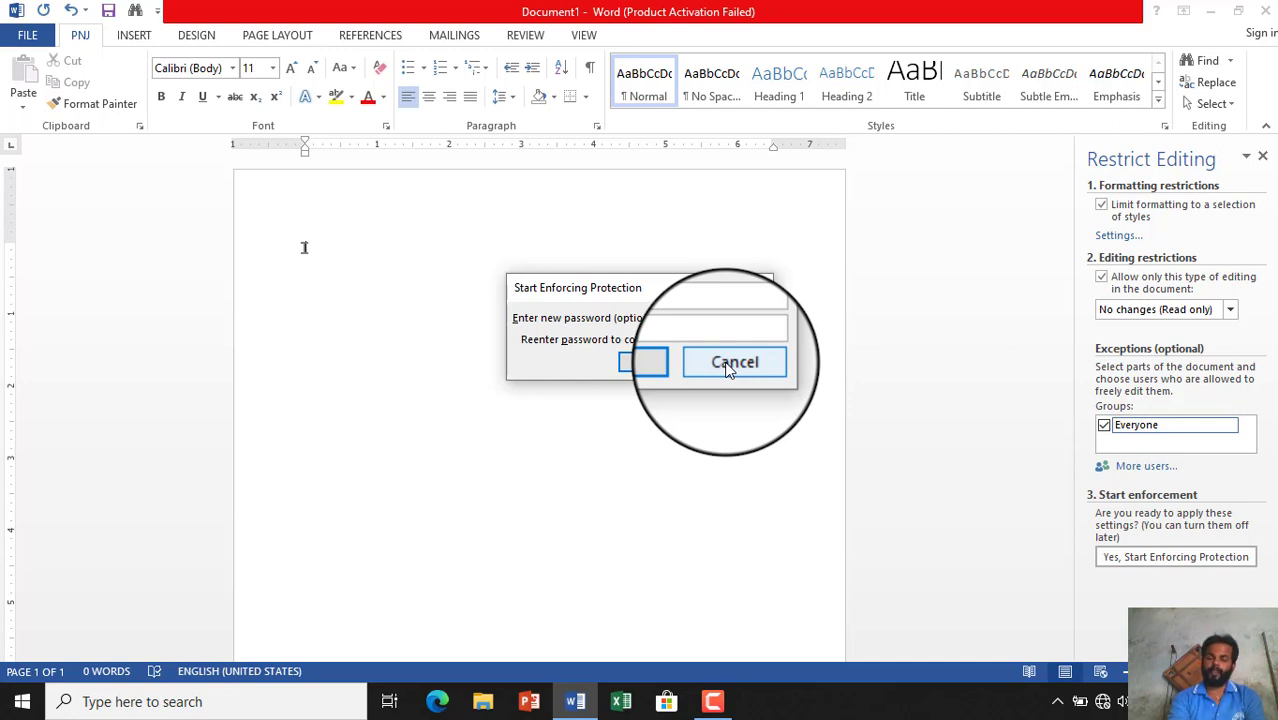
{"action": "left_click", "coordinate": [728, 367]}
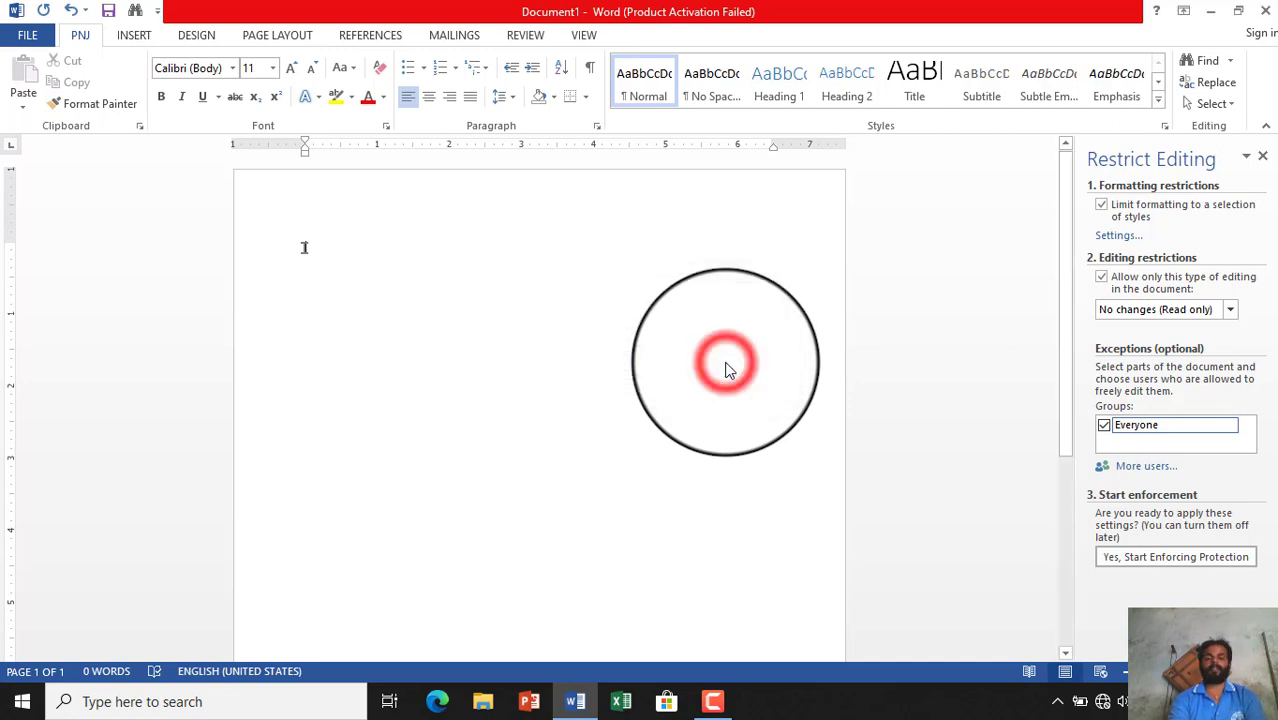
- Attempt to add a digital signature via Protect Document, declining the format change
{"action": "left_click", "coordinate": [29, 37]}
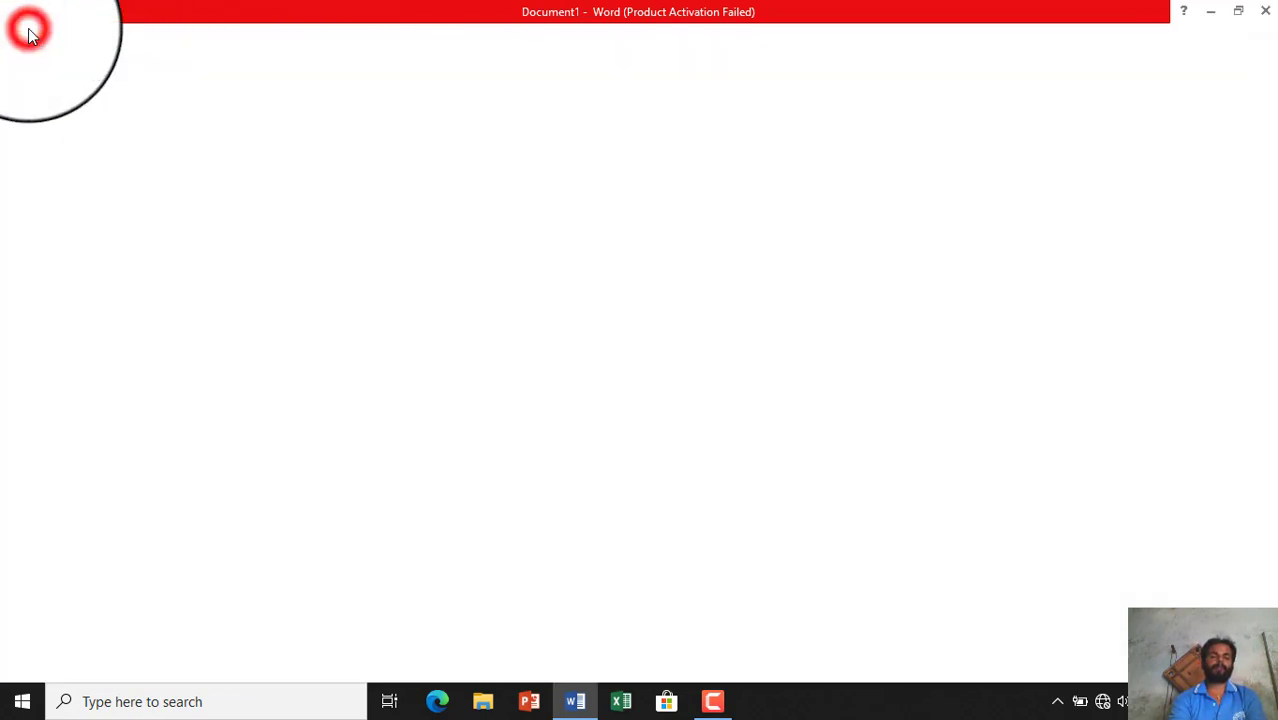
{"action": "left_click", "coordinate": [208, 186]}
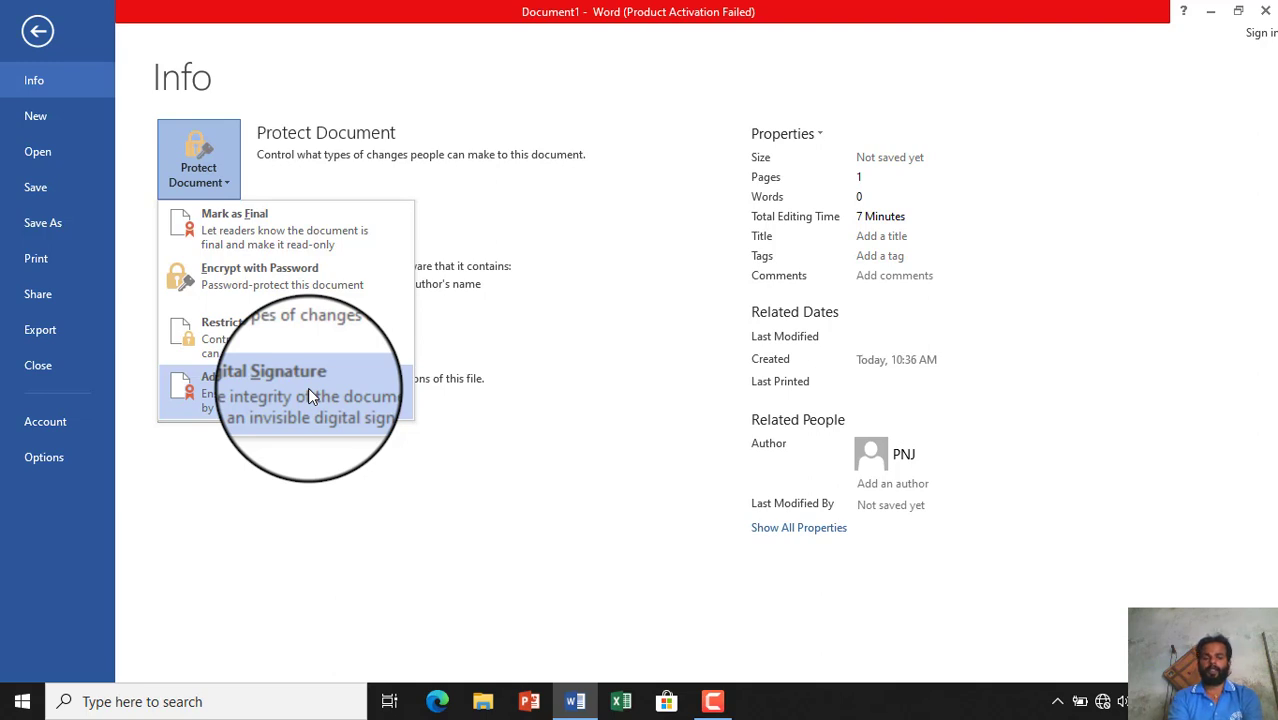
{"action": "left_click", "coordinate": [308, 394]}
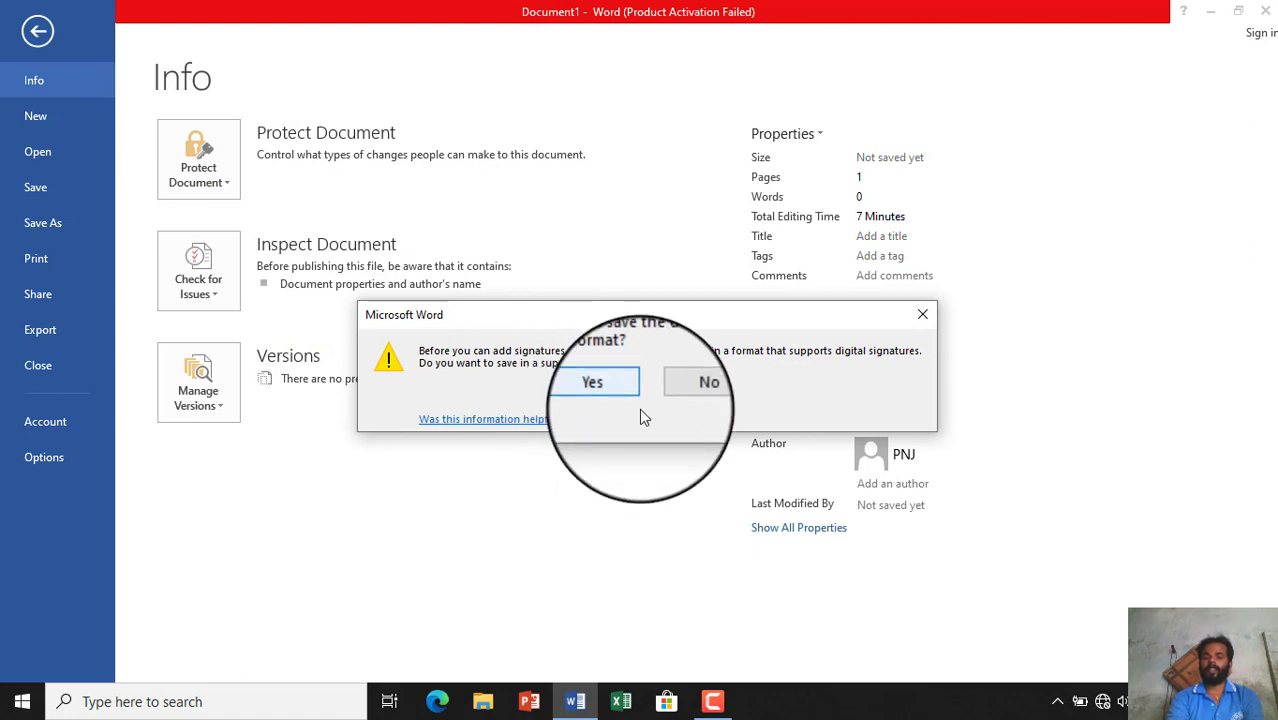
{"action": "left_click", "coordinate": [711, 394]}
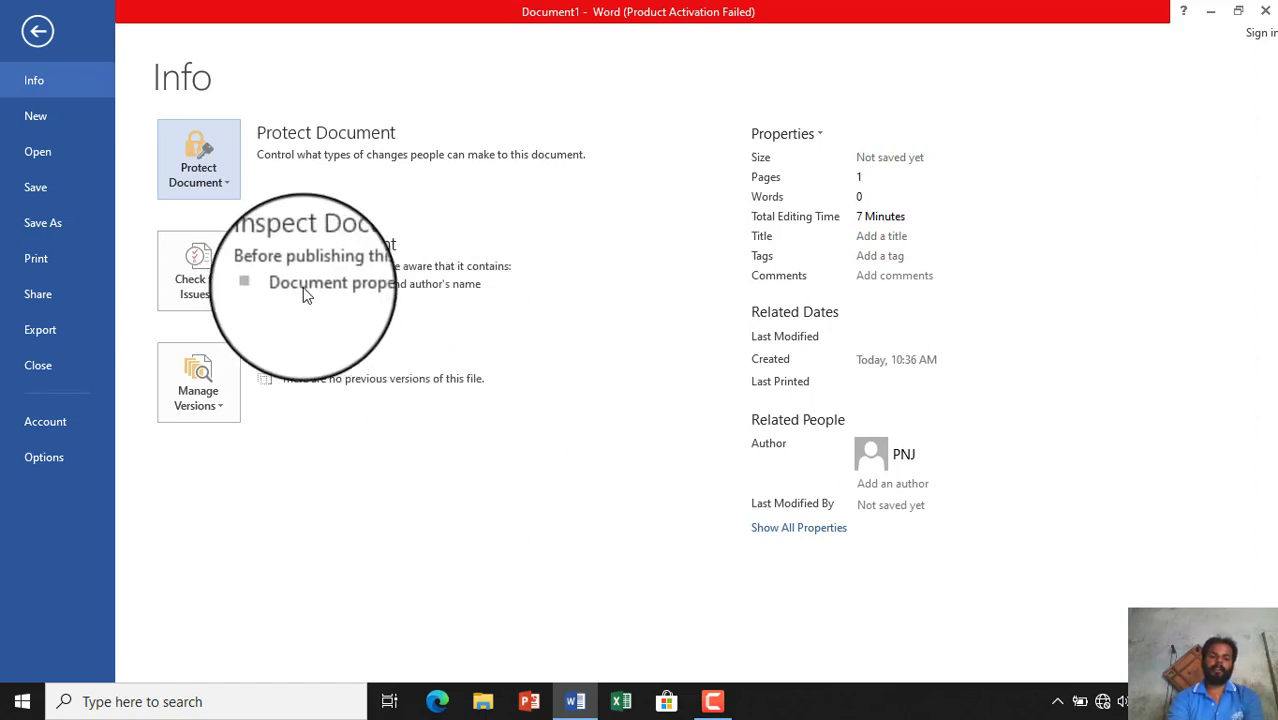
{"action": "mouse_move", "coordinate": [306, 294]}
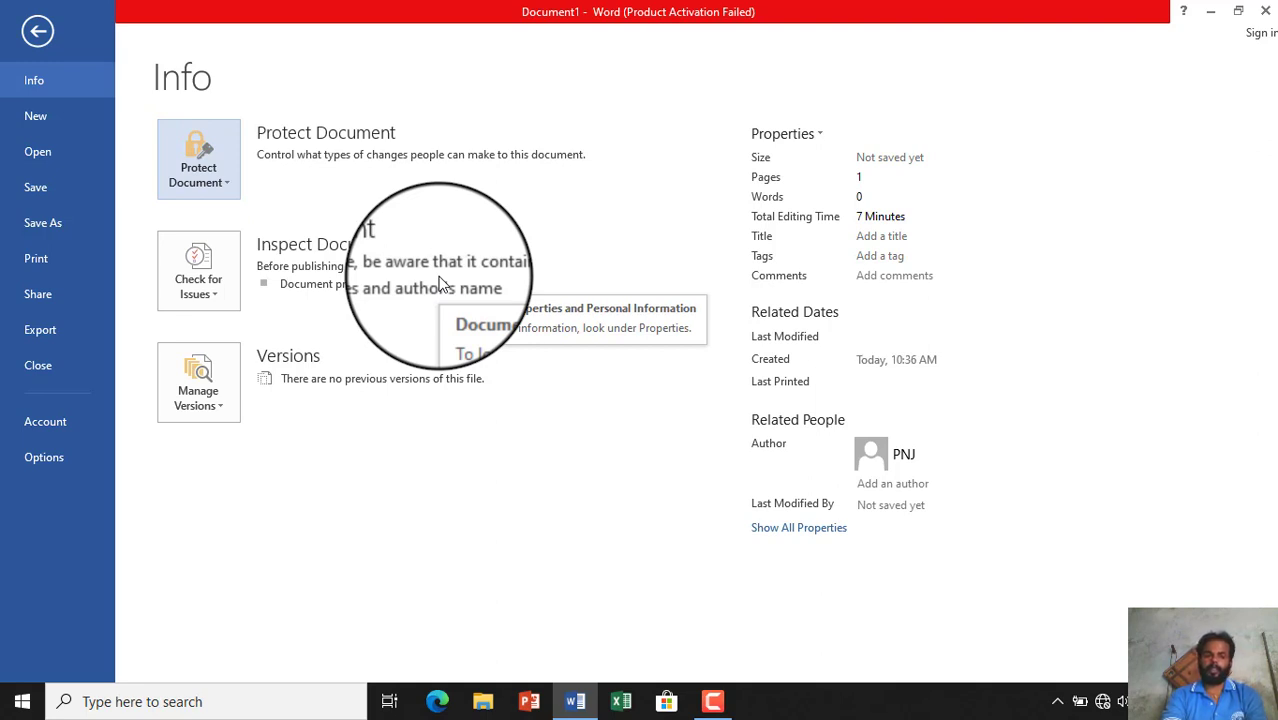
- Launch Inspect Document from Check for Issues without saving the file first
{"action": "left_click", "coordinate": [215, 296]}
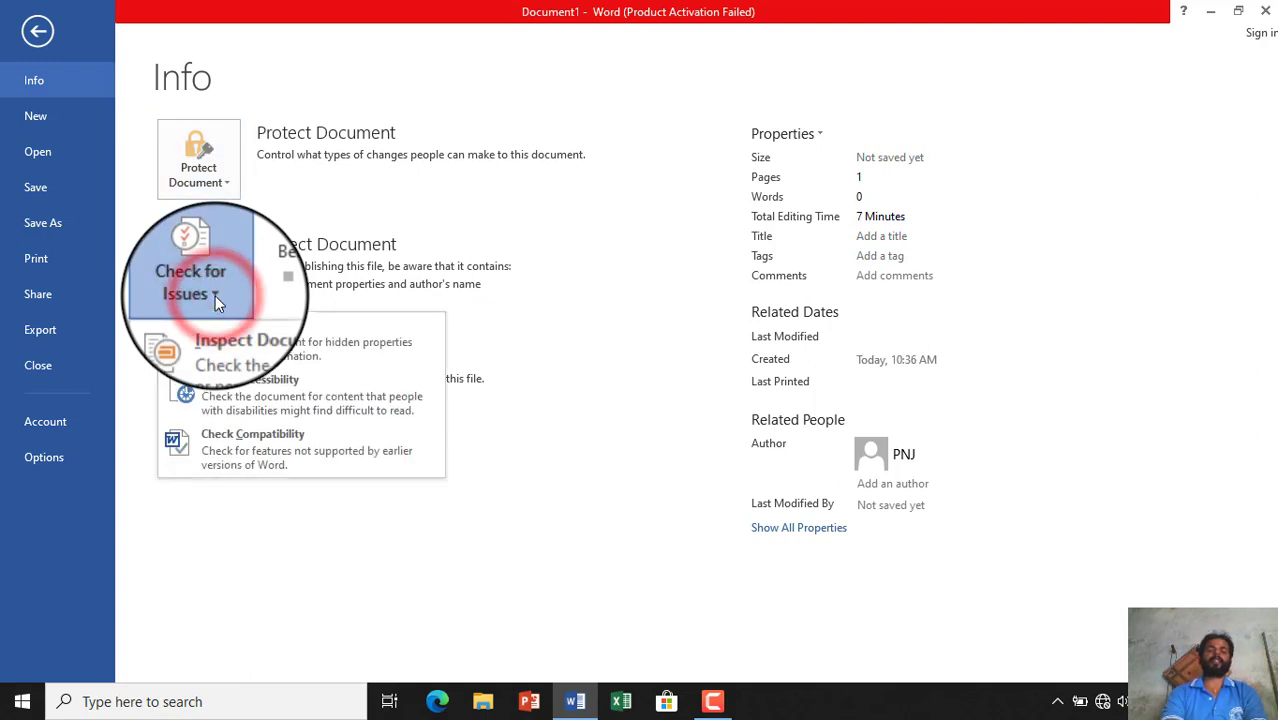
{"action": "left_click", "coordinate": [252, 345]}
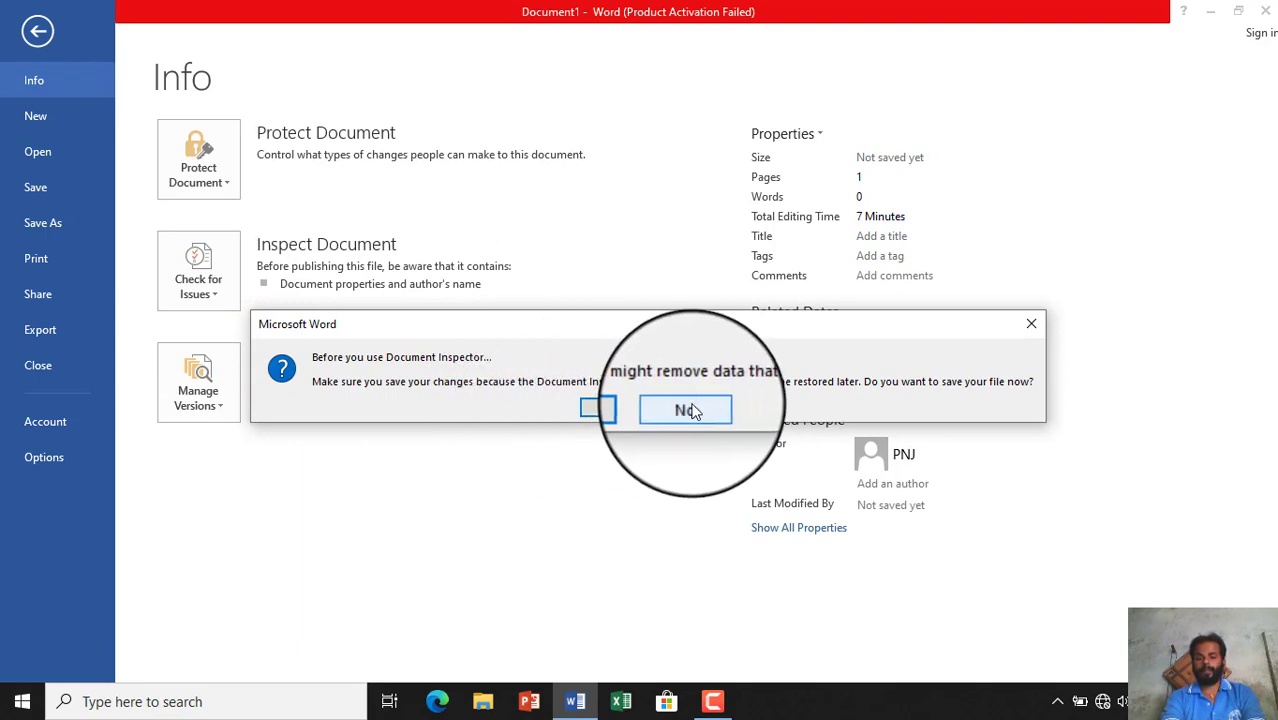
{"action": "left_click", "coordinate": [690, 410]}
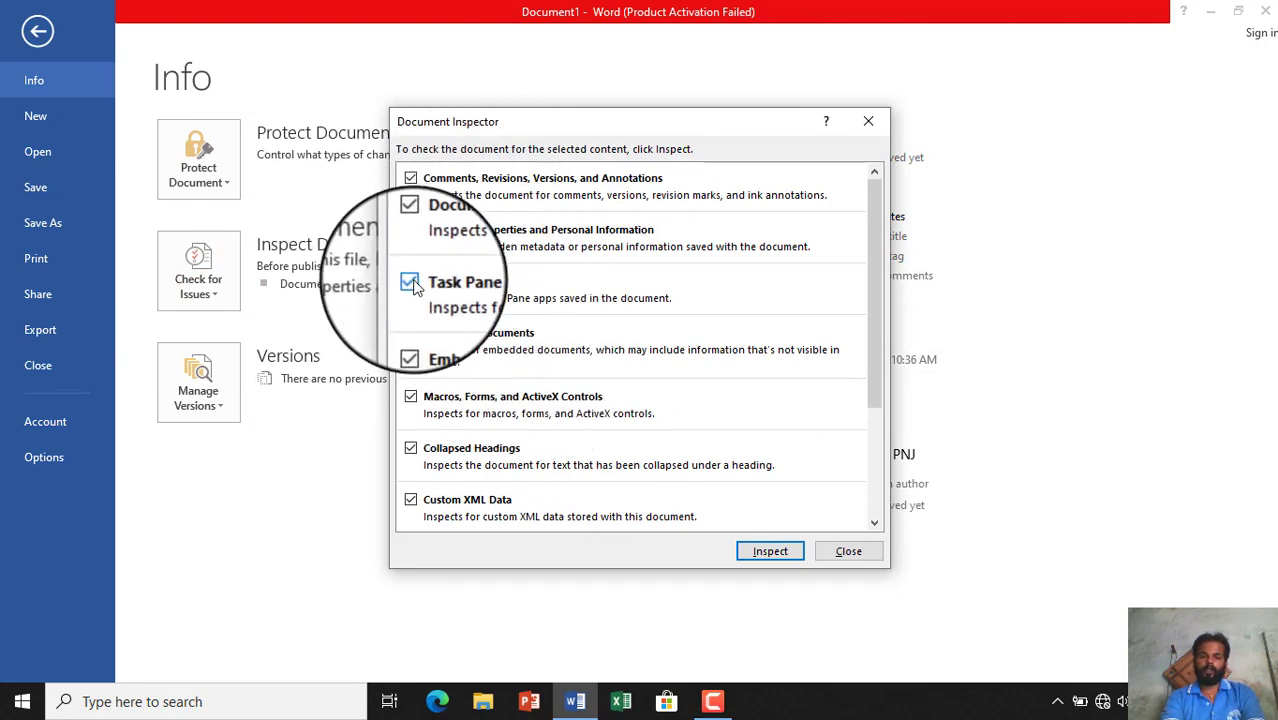
- Run the Document Inspector with Task Pane Add-ins kept included, then close the results
{"action": "left_click", "coordinate": [410, 281]}
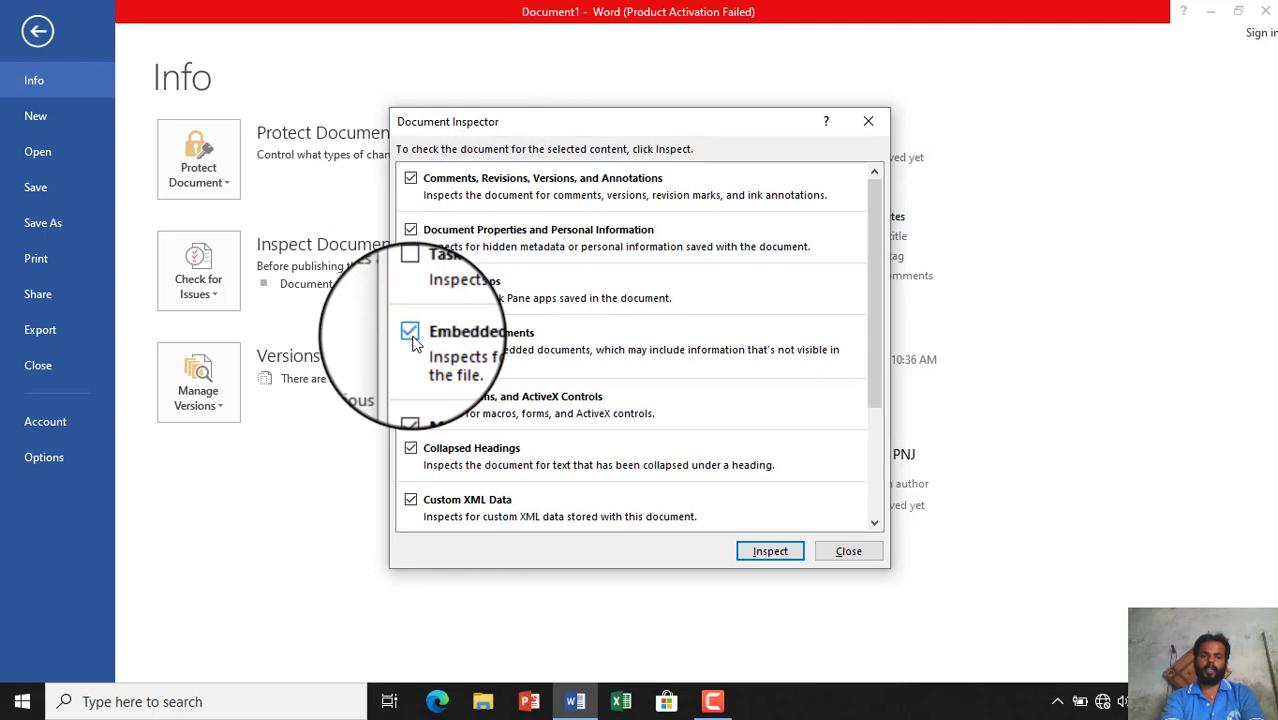
{"action": "left_click", "coordinate": [410, 281]}
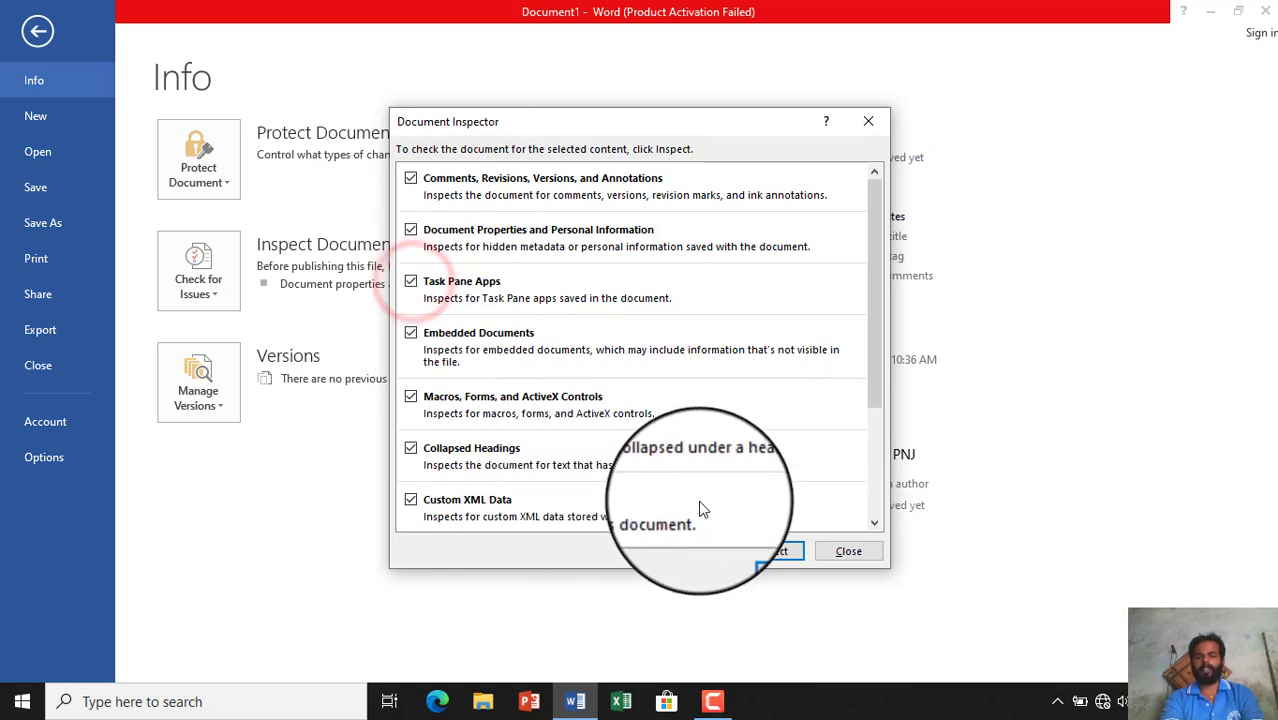
{"action": "left_click", "coordinate": [783, 555]}
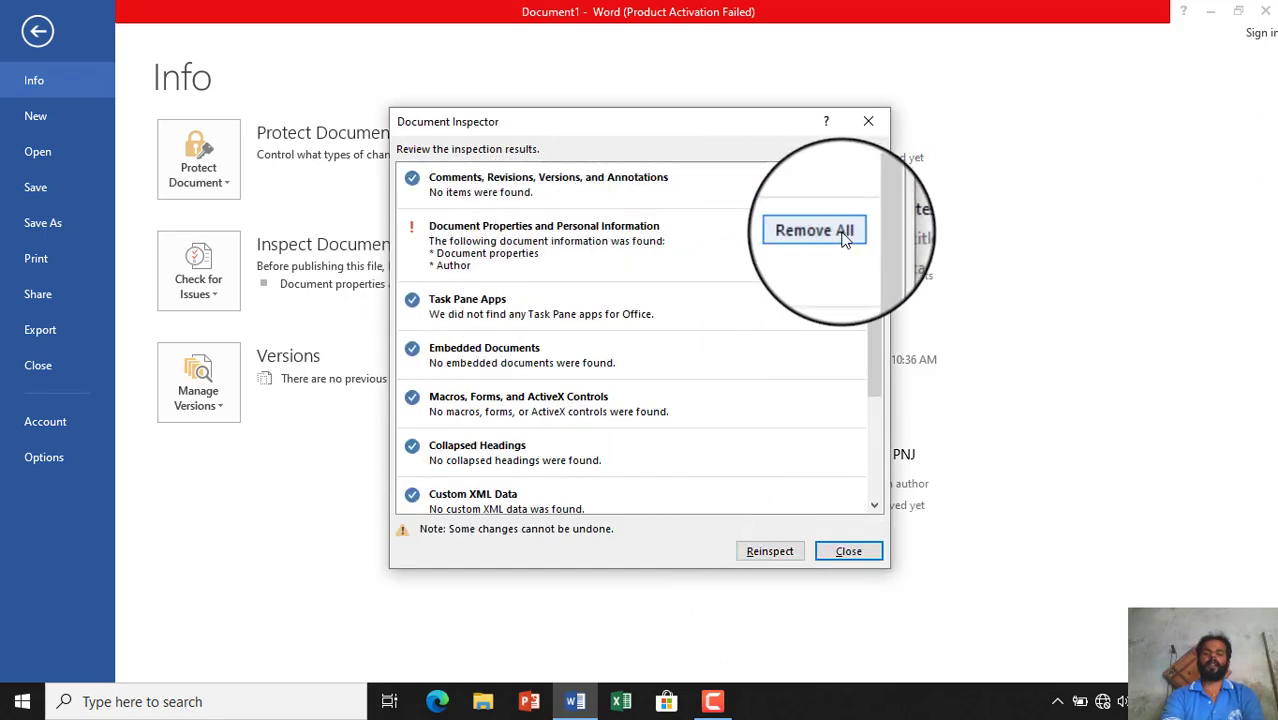
{"action": "left_click", "coordinate": [848, 552]}
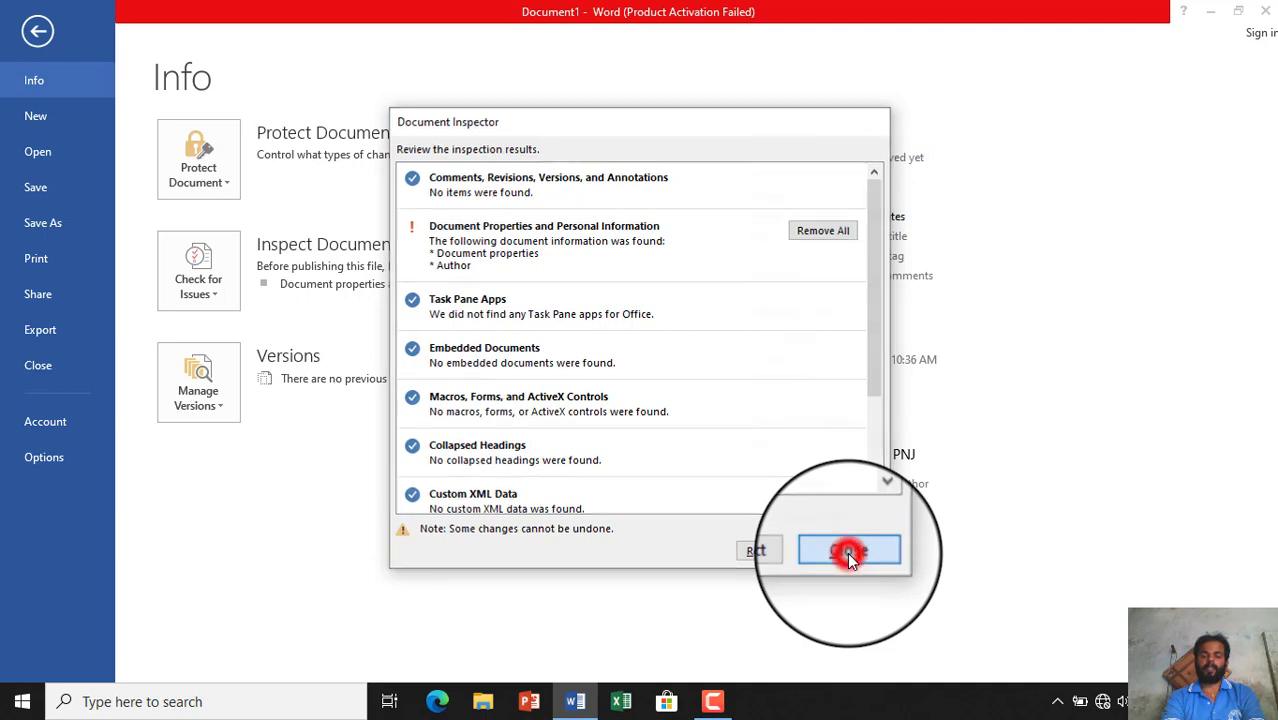
- Run Check Accessibility, which finds no issues, then go to Backstage's recent documents list
{"action": "left_click", "coordinate": [204, 282]}
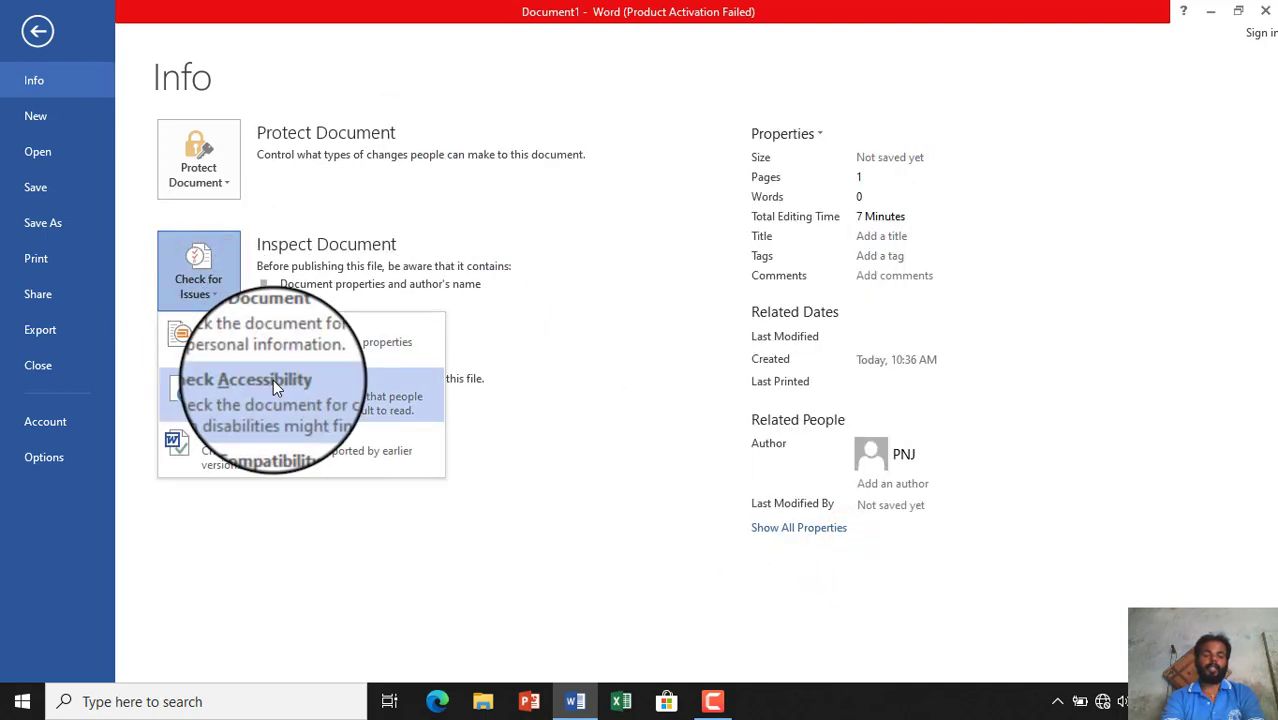
{"action": "left_click", "coordinate": [361, 388]}
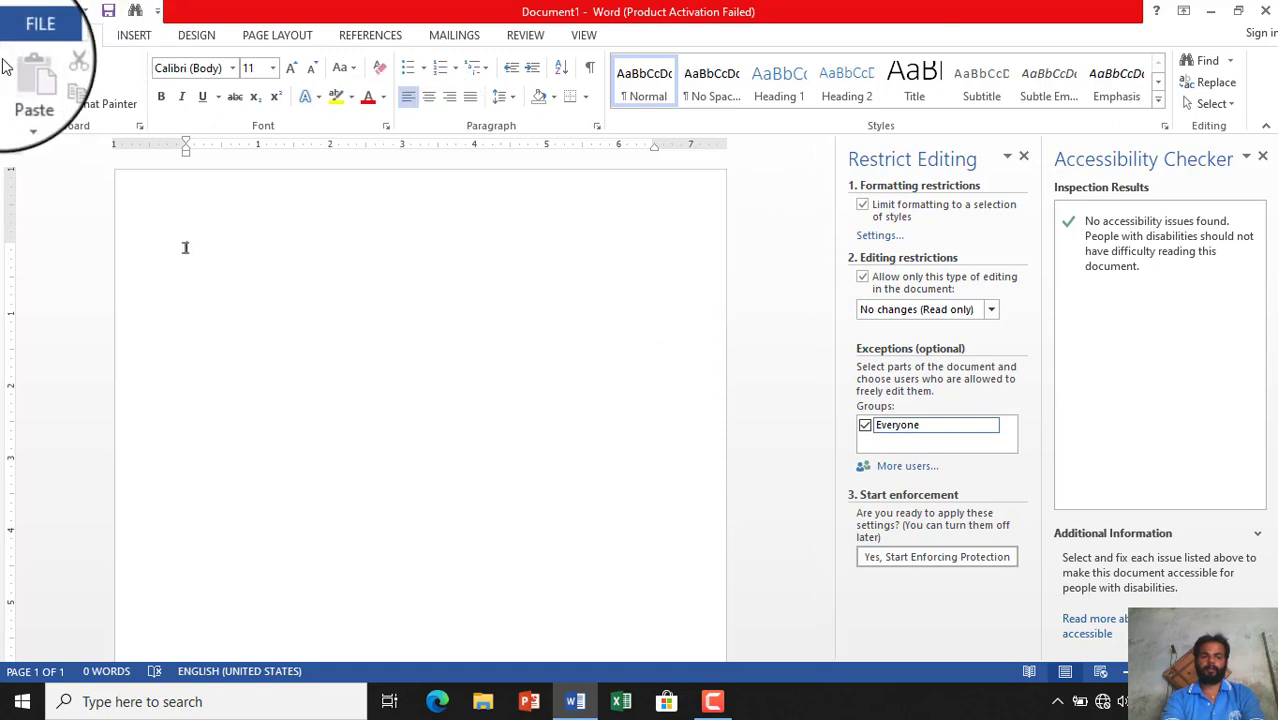
{"action": "left_click", "coordinate": [28, 30]}
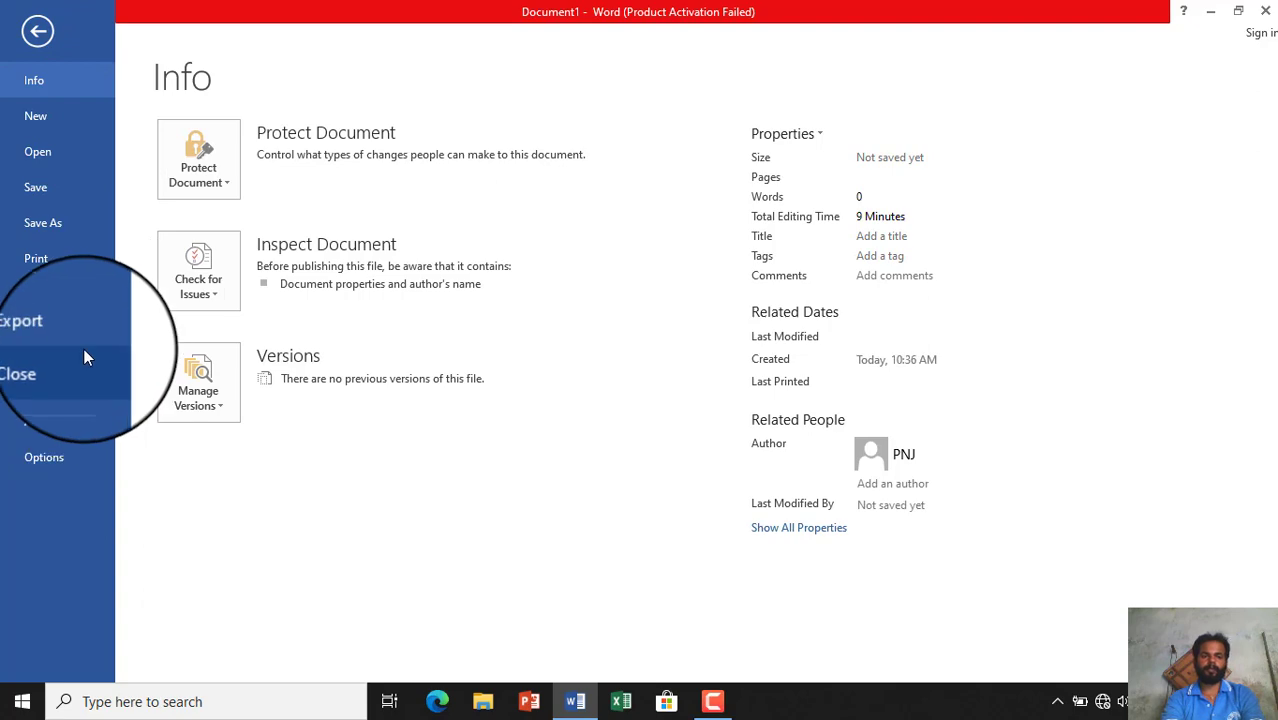
{"action": "left_click", "coordinate": [77, 140]}
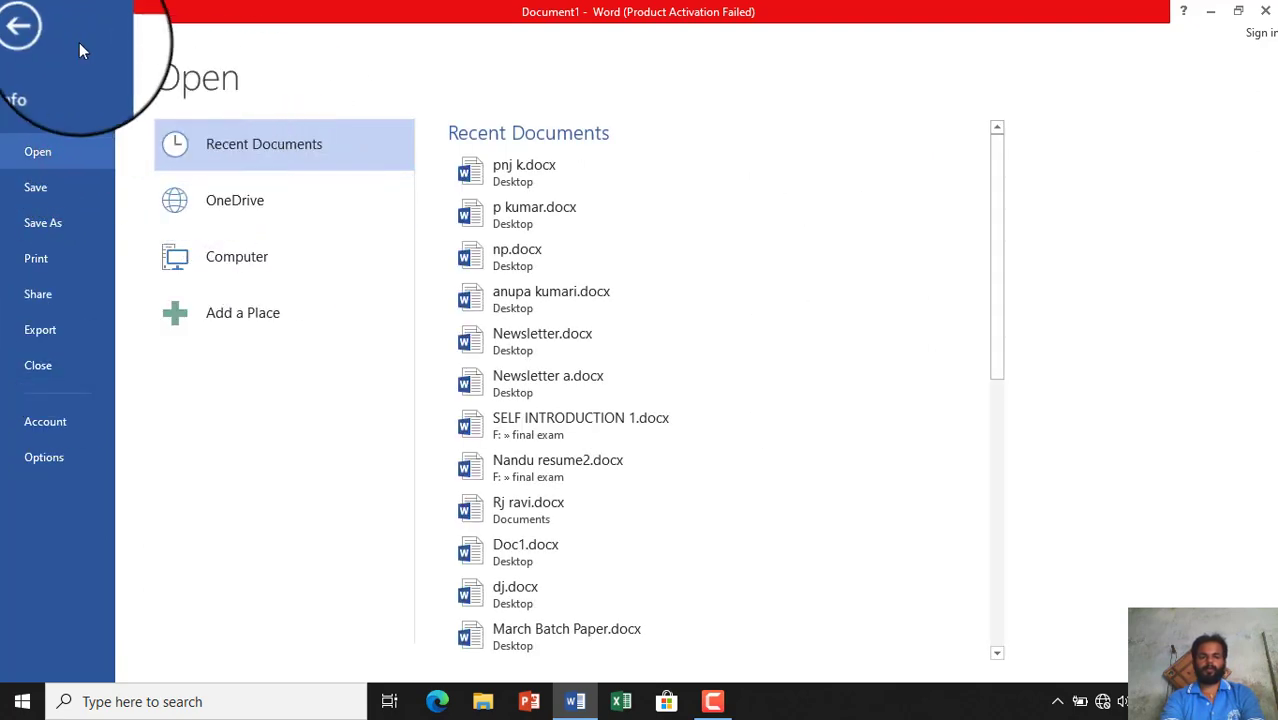
- Go back to Document1's Info page and expand the Check for Issues list
{"action": "left_click", "coordinate": [59, 80]}
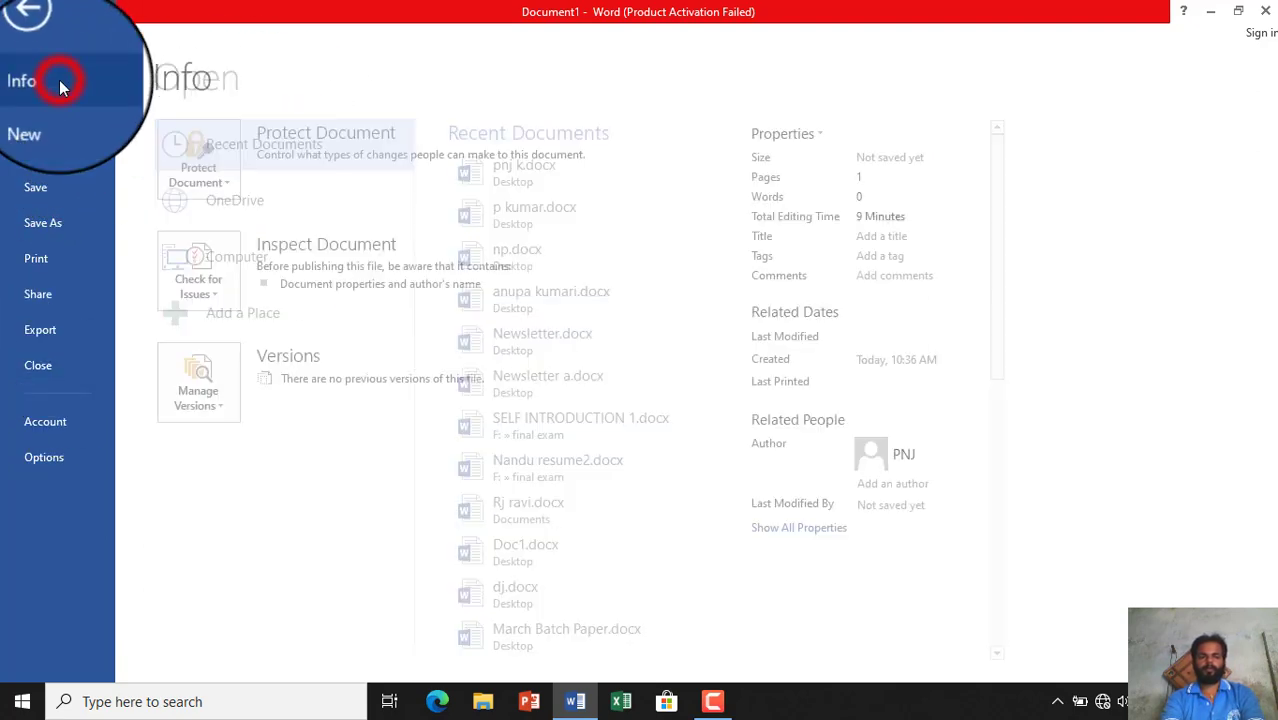
{"action": "left_click", "coordinate": [227, 302]}
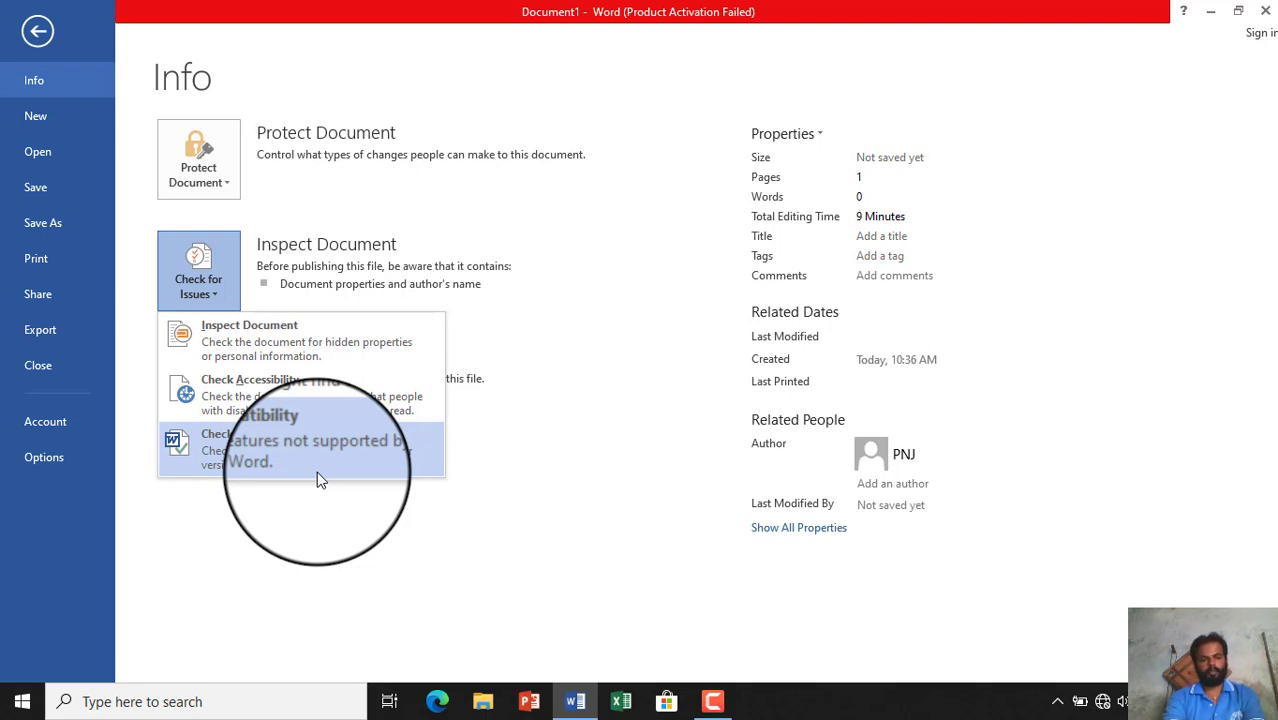
- Run Check Compatibility, close its no-issues report, then expand Manage Versions on Info
{"action": "left_click", "coordinate": [317, 471]}
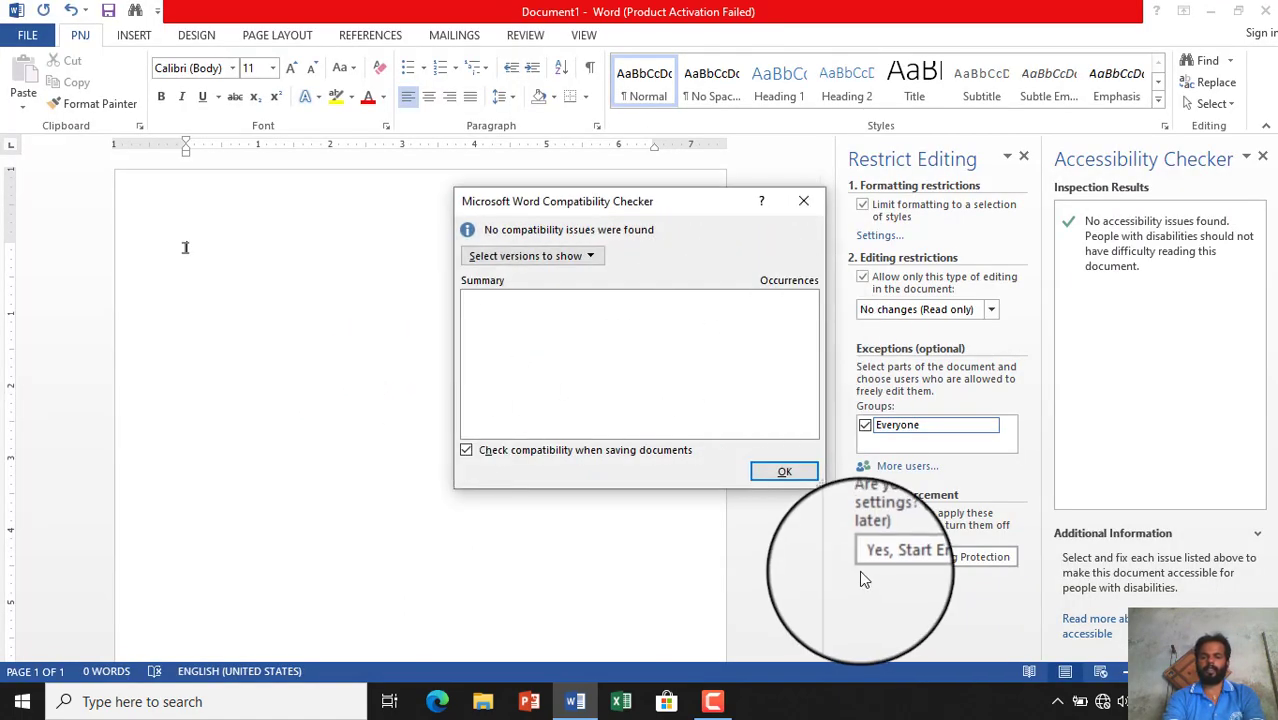
{"action": "left_click", "coordinate": [808, 201]}
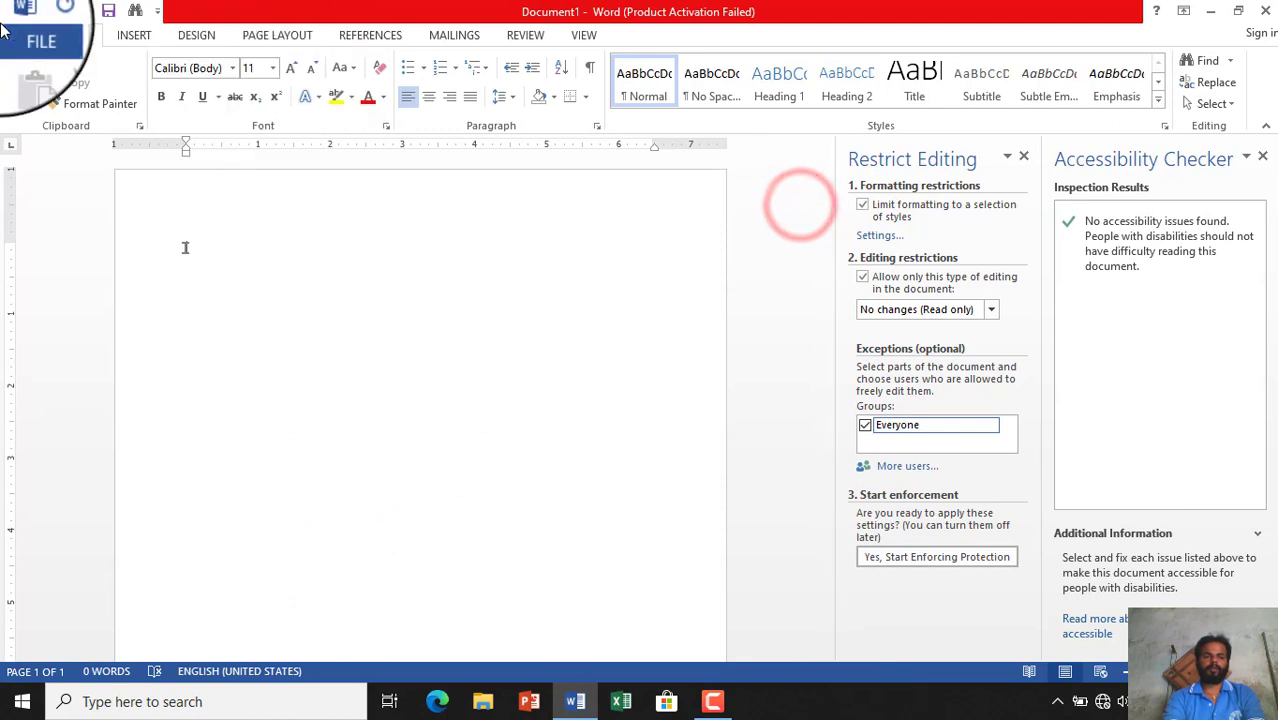
{"action": "left_click", "coordinate": [24, 38]}
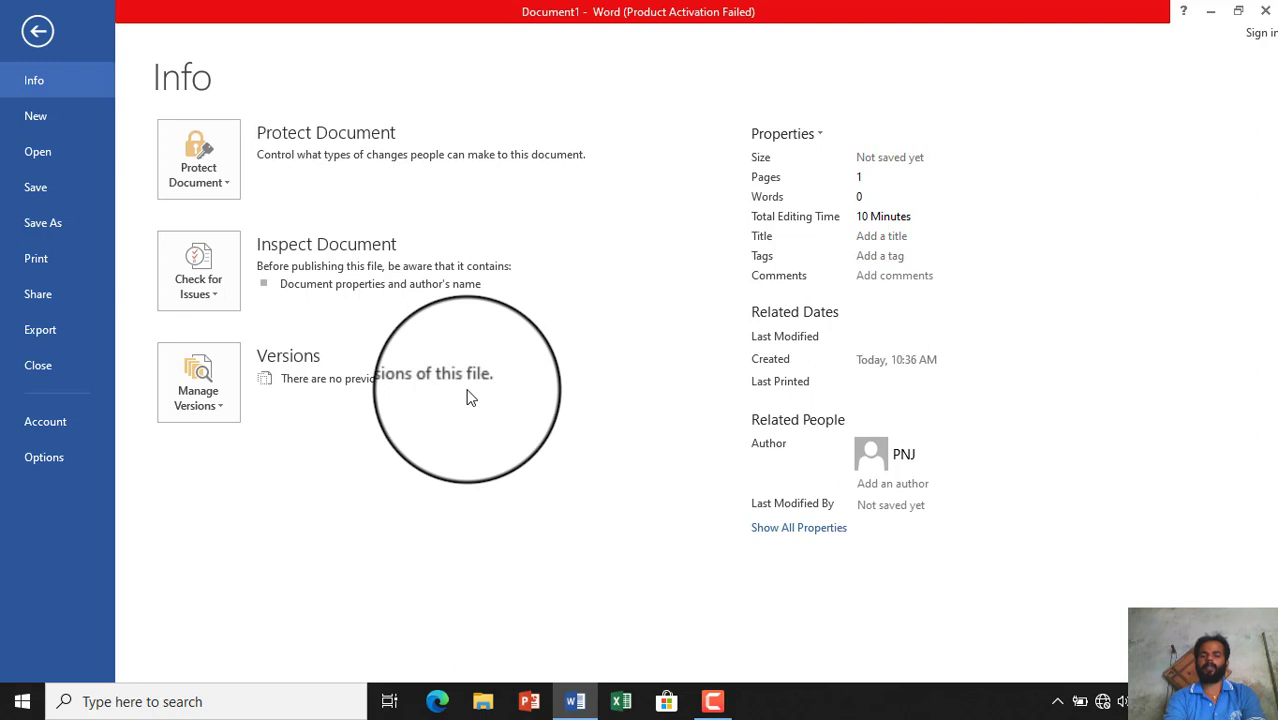
{"action": "left_click", "coordinate": [208, 395]}
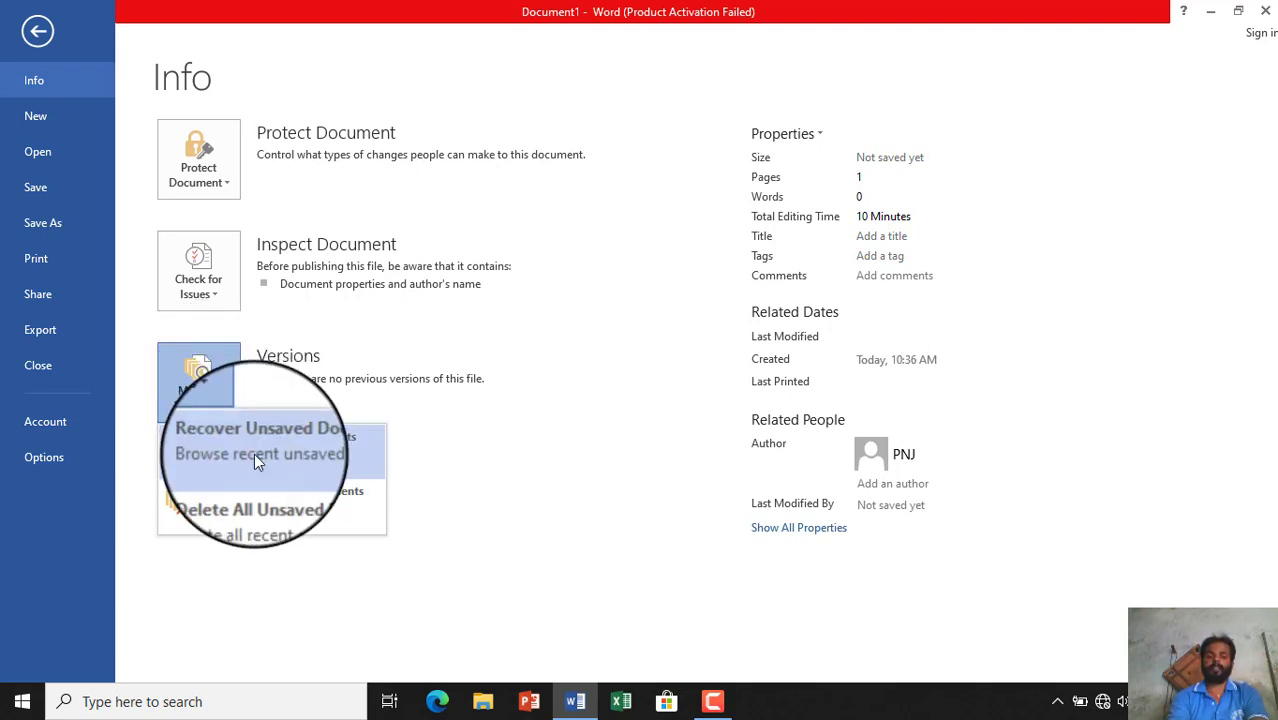
- Browse the UnsavedFiles folder's eight .asd files, then cancel without opening any
{"action": "left_click", "coordinate": [254, 454]}
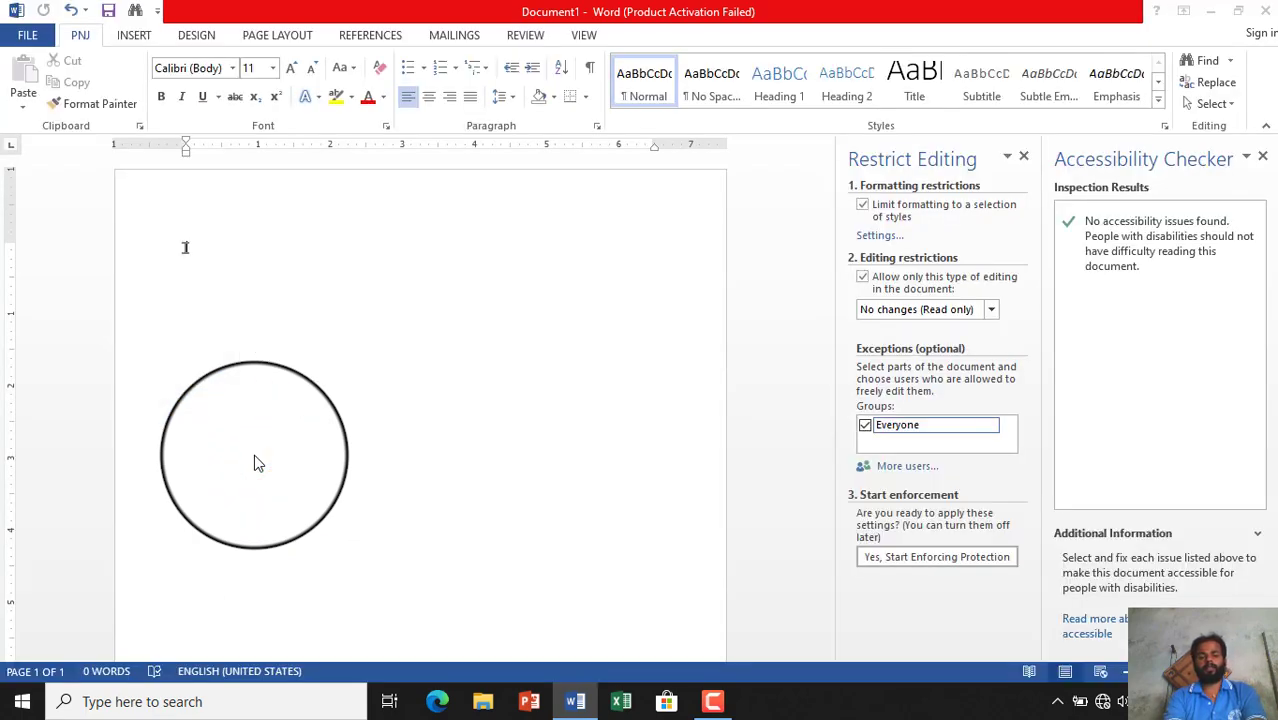
{"action": "key", "text": "ctrl+F12"}
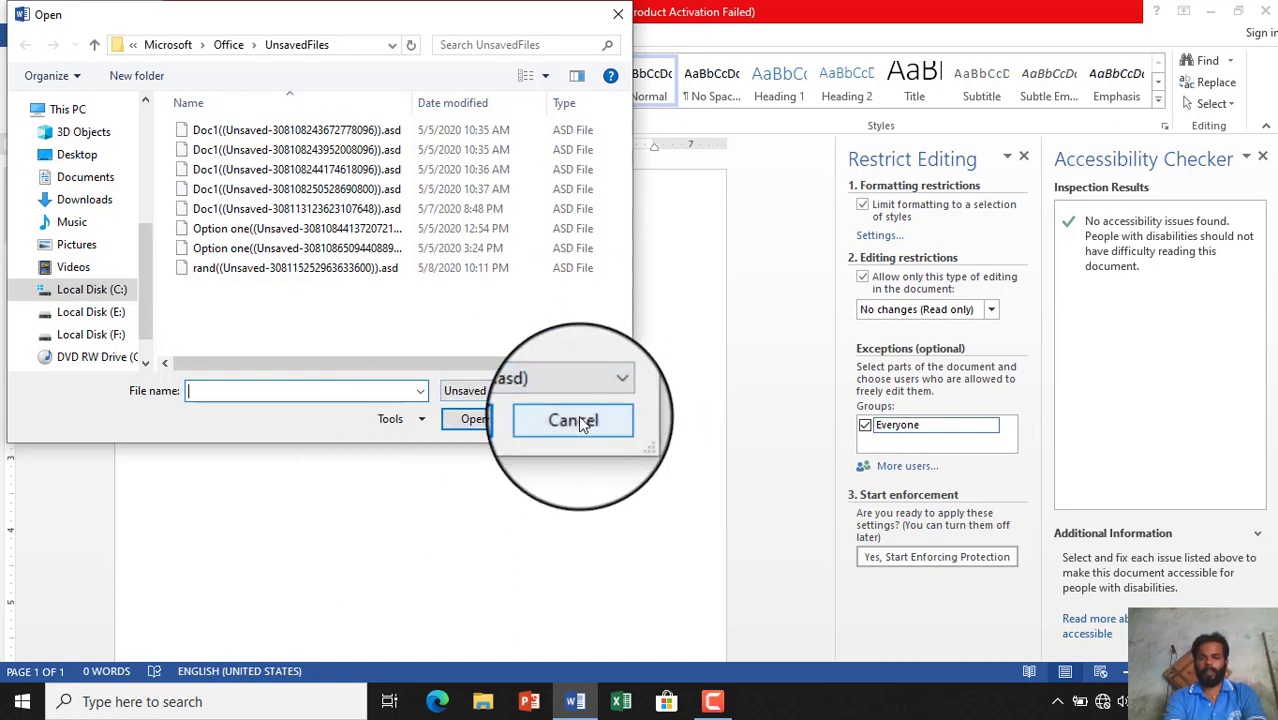
{"action": "left_click", "coordinate": [578, 420]}
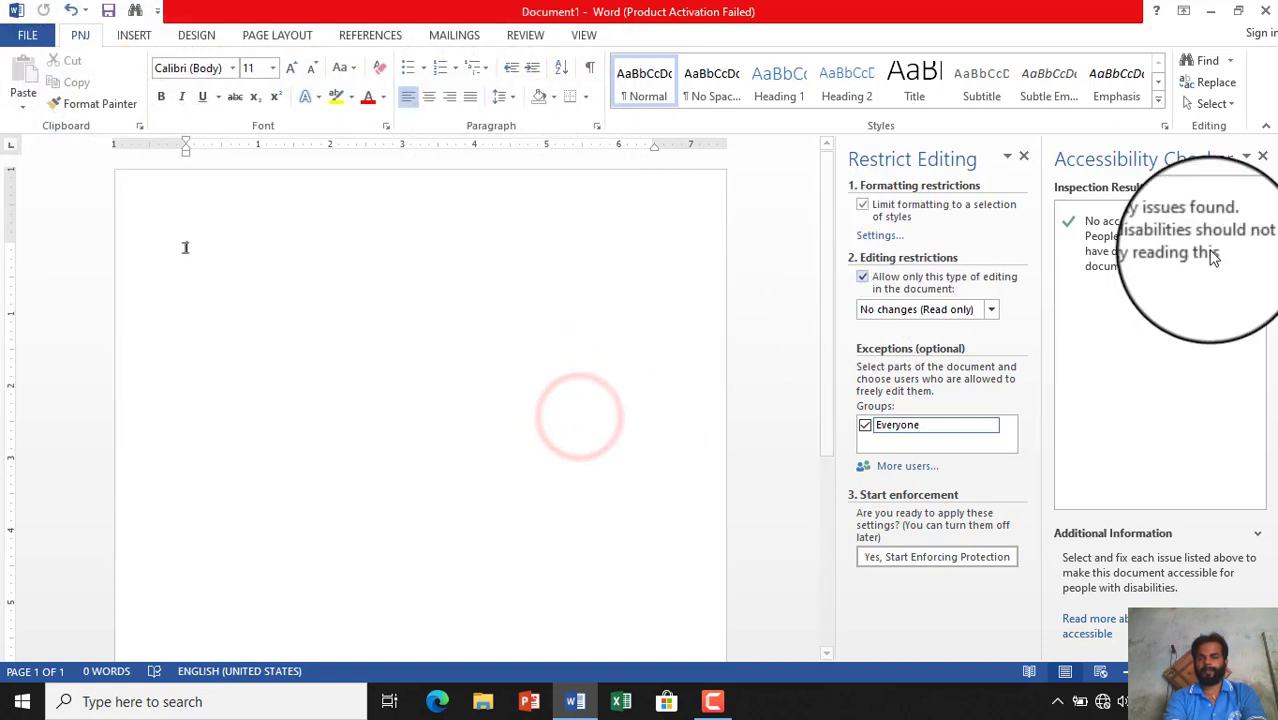
- Close the Accessibility Checker and Restrict Editing panes, and view Manage Versions in Backstage
{"action": "left_click", "coordinate": [1266, 158]}
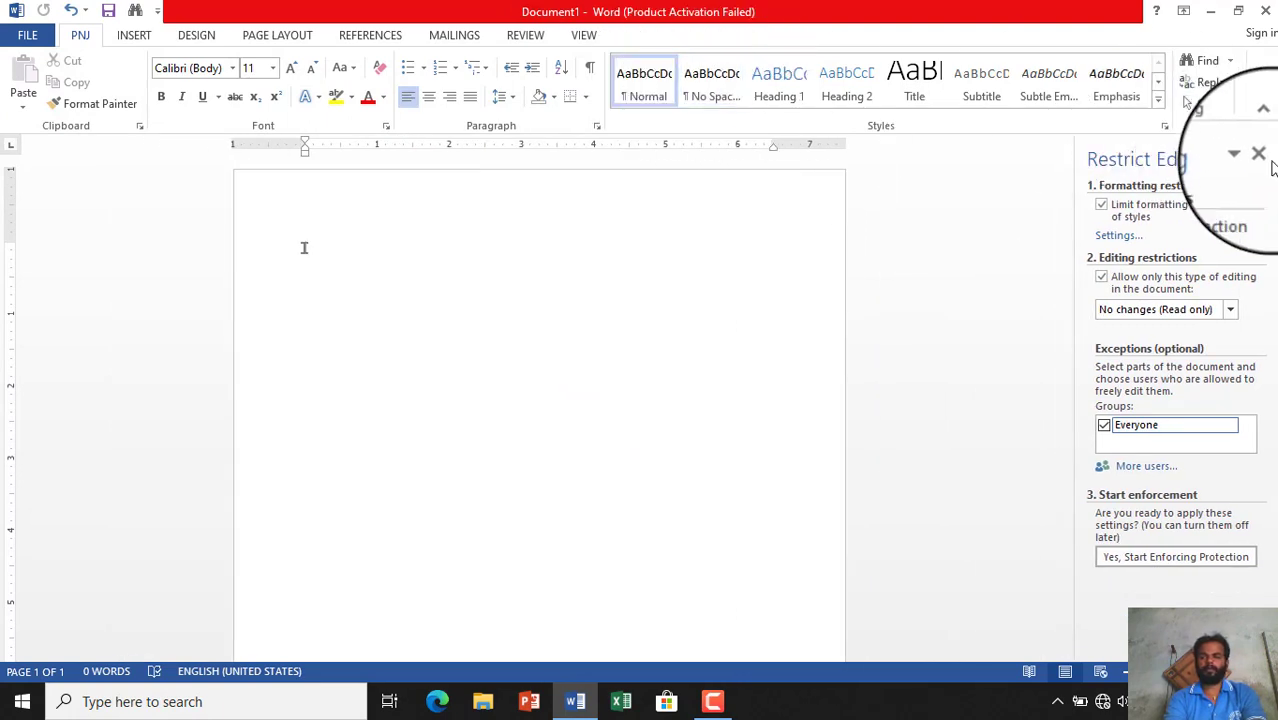
{"action": "left_click", "coordinate": [1259, 154]}
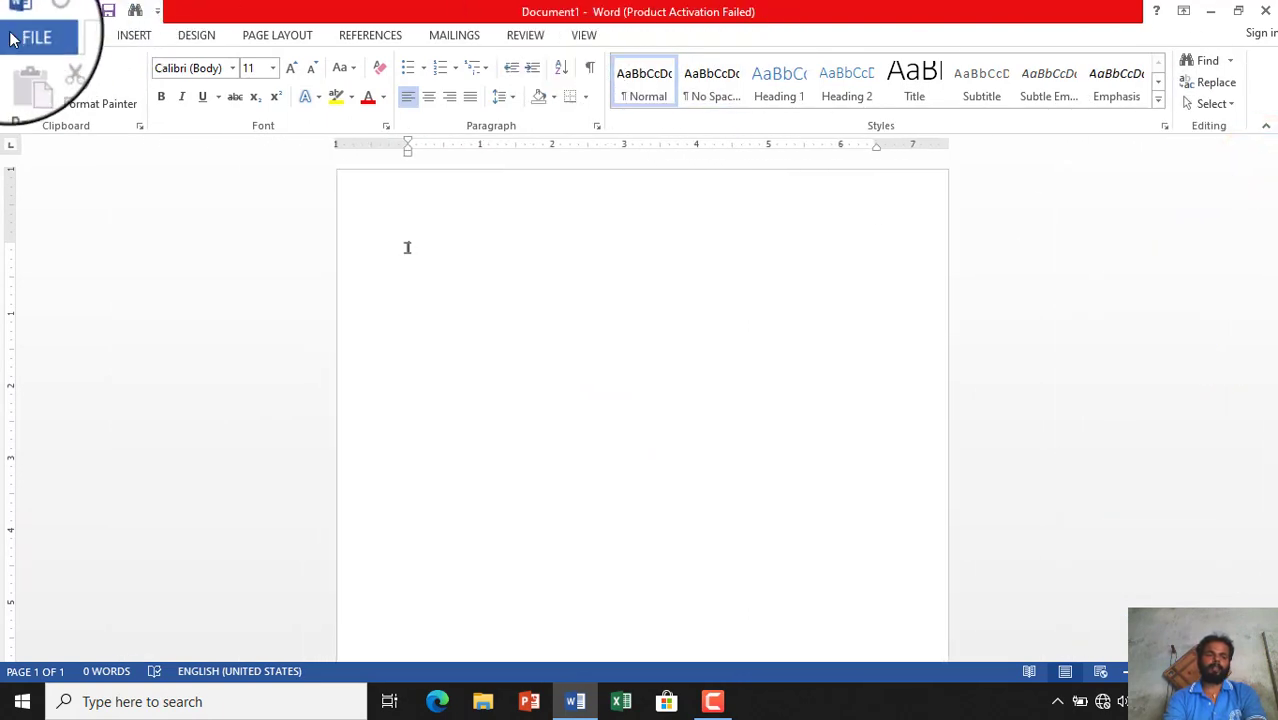
{"action": "left_click", "coordinate": [12, 38]}
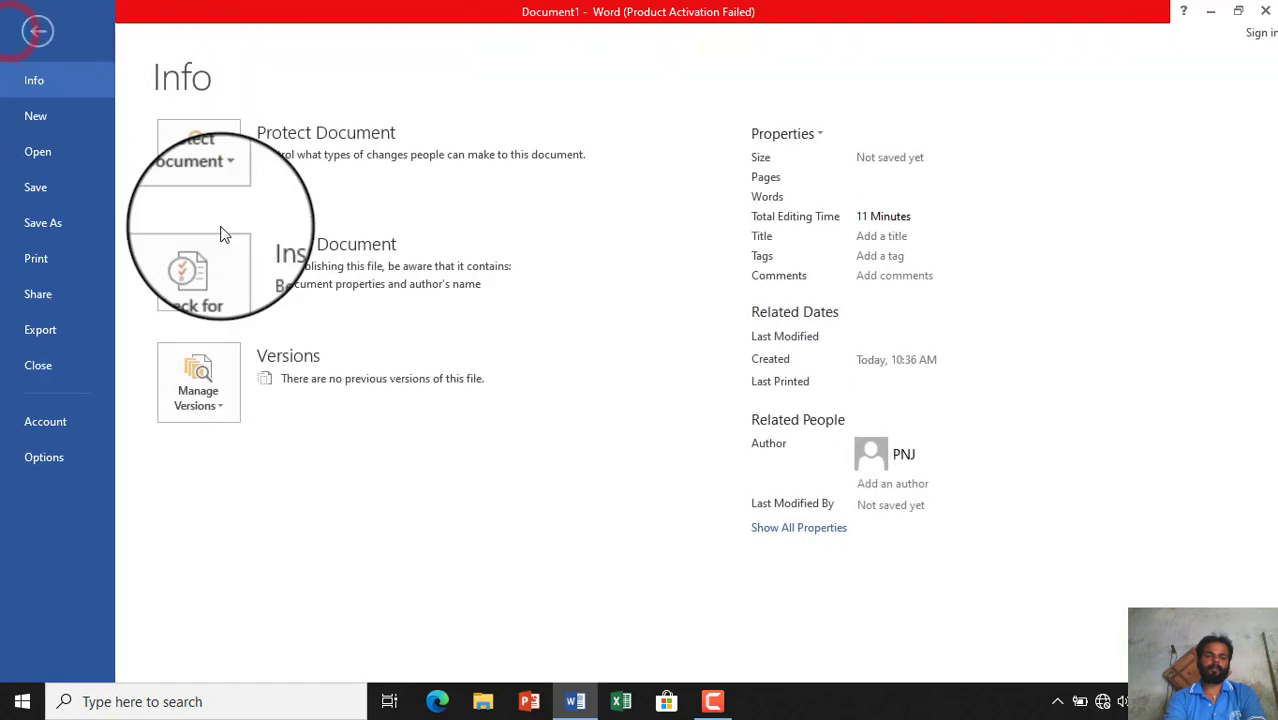
{"action": "left_click", "coordinate": [184, 395]}
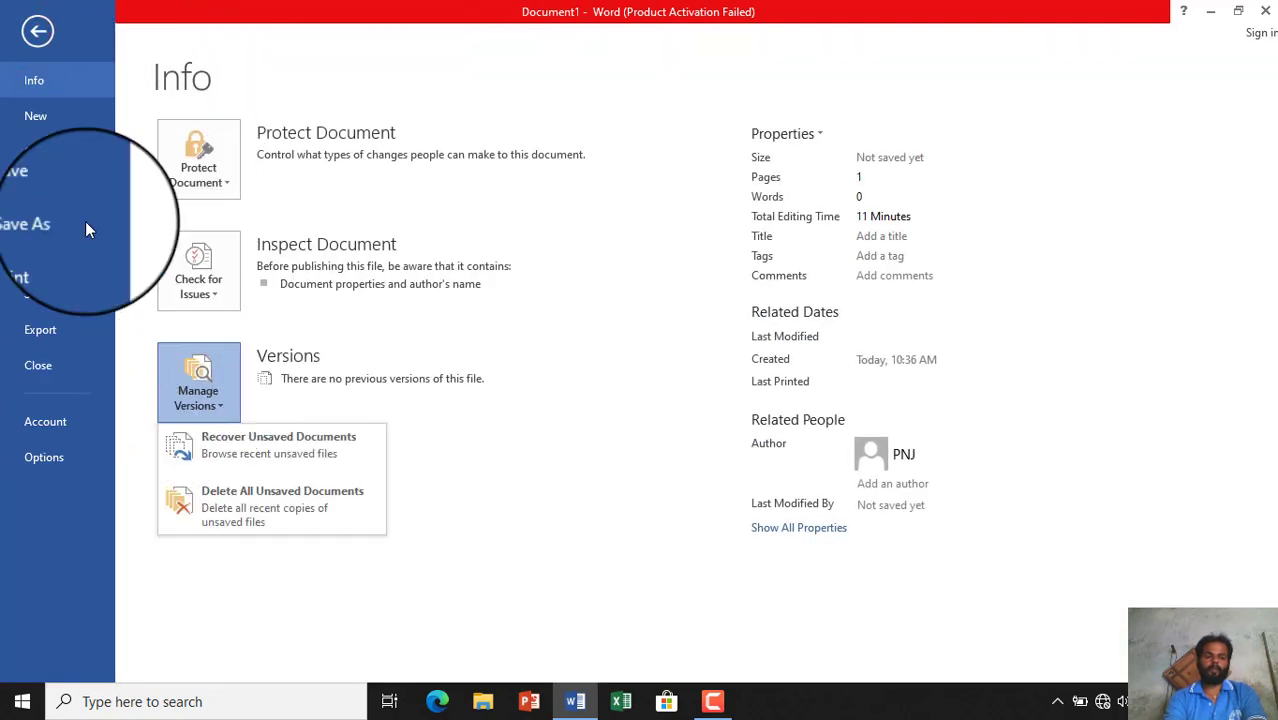
{"action": "left_click", "coordinate": [28, 38]}
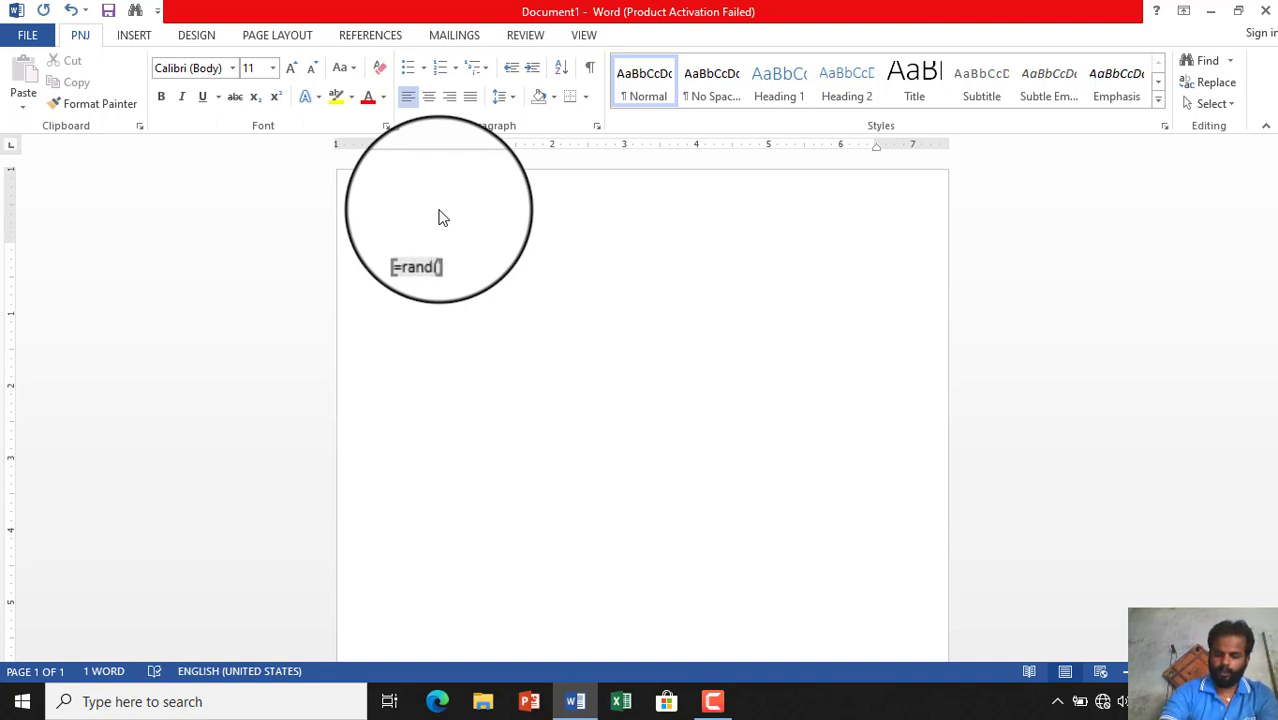
- Expand =rand() into five paragraphs, make the last three bold, italic and red, then close Word
{"action": "key", "text": "Return"}
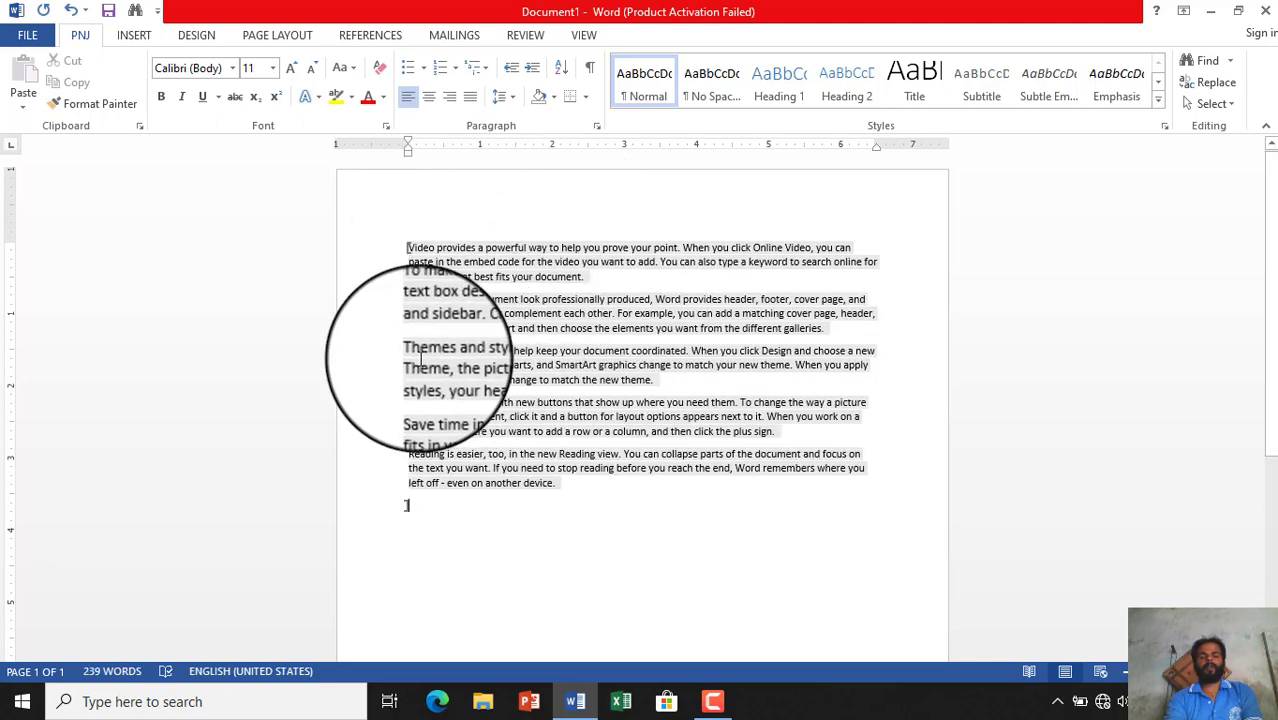
{"action": "left_click_drag", "start_coordinate": [409, 357], "coordinate": [688, 481]}
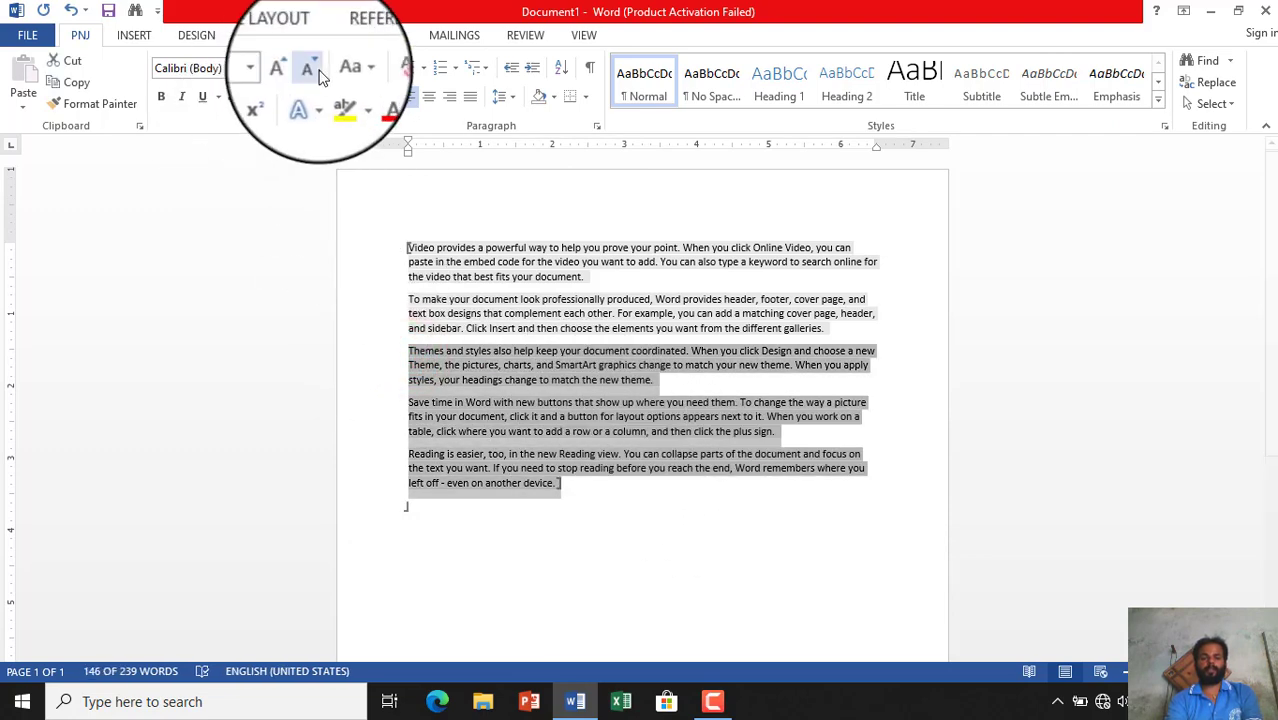
{"action": "left_click", "coordinate": [161, 97]}
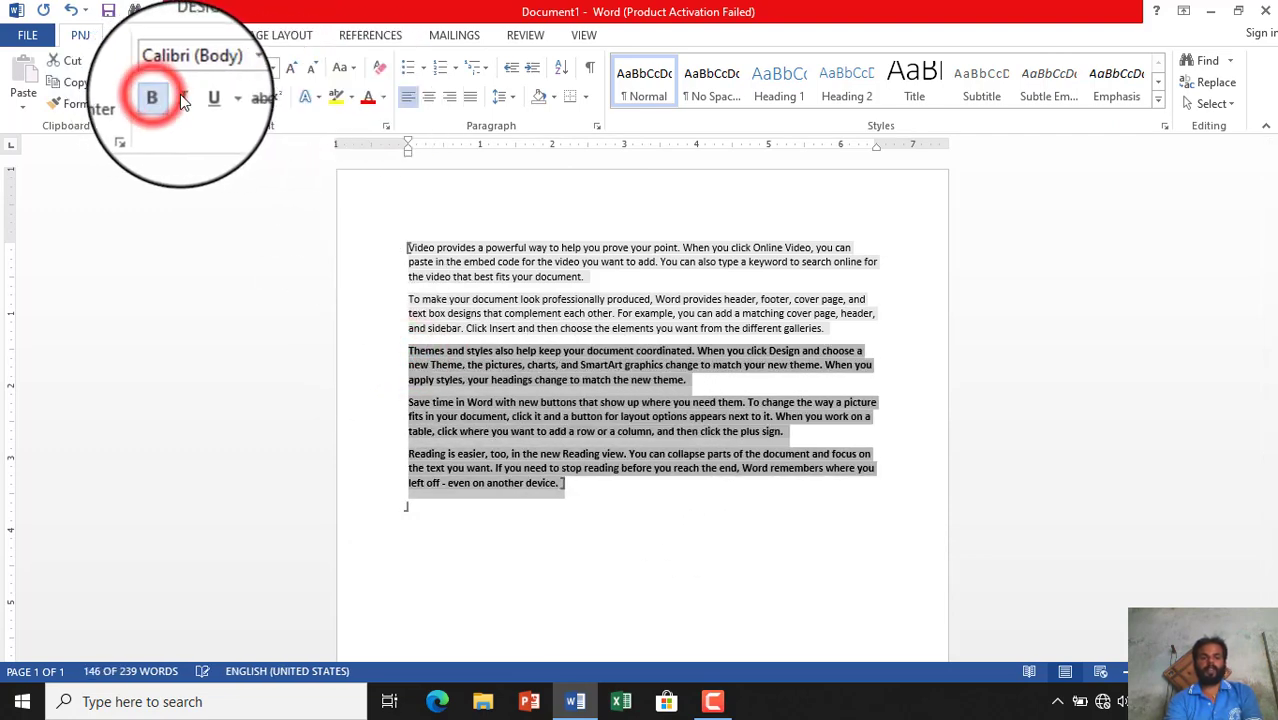
{"action": "left_click", "coordinate": [183, 98]}
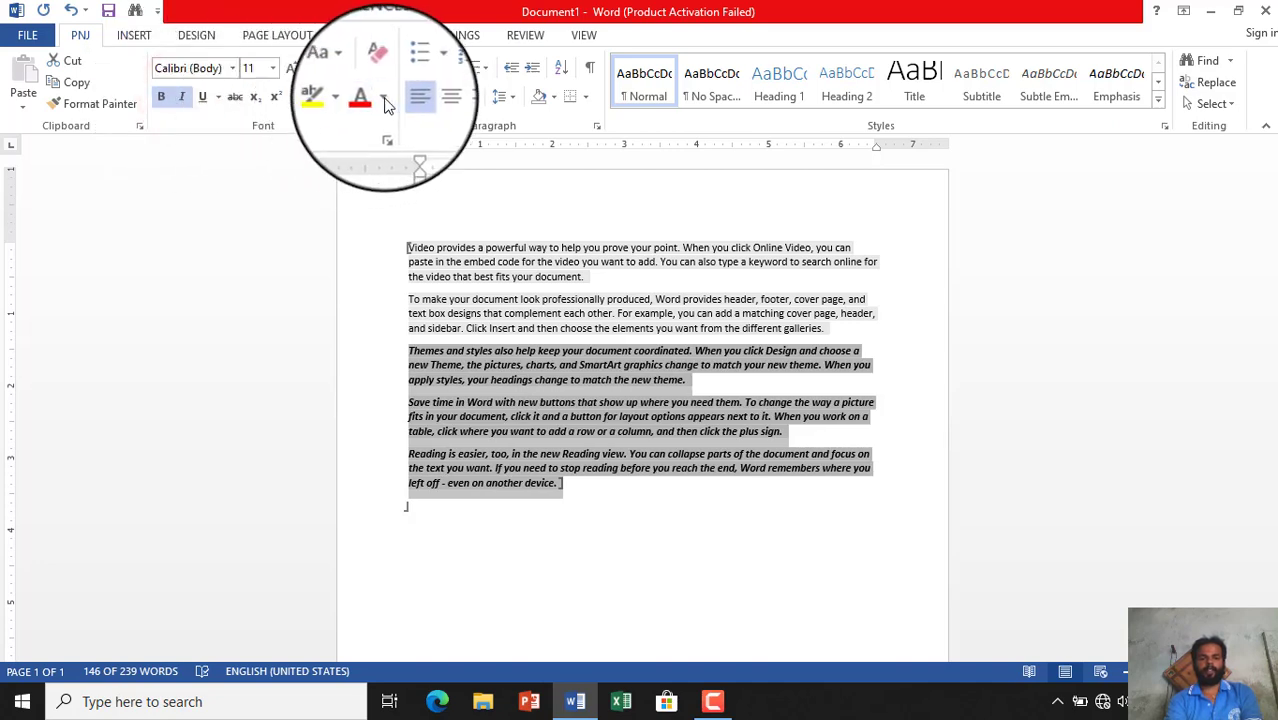
{"action": "left_click", "coordinate": [384, 100]}
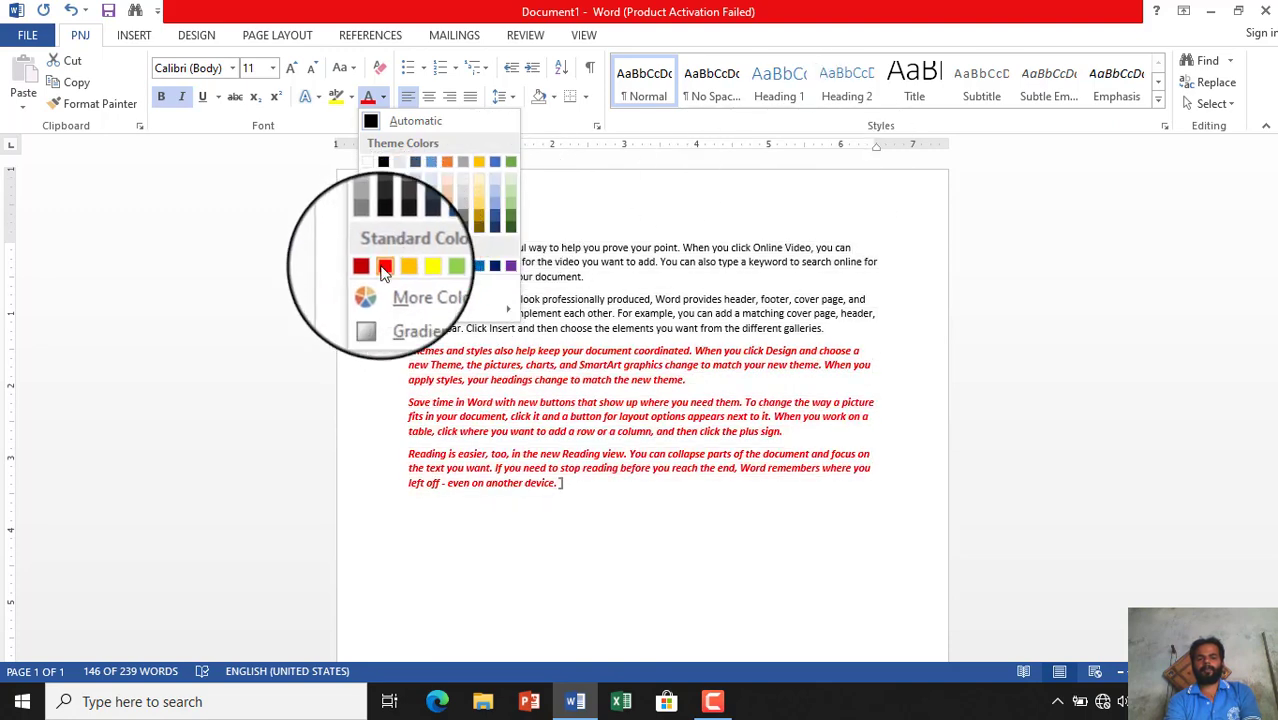
{"action": "left_click", "coordinate": [383, 265]}
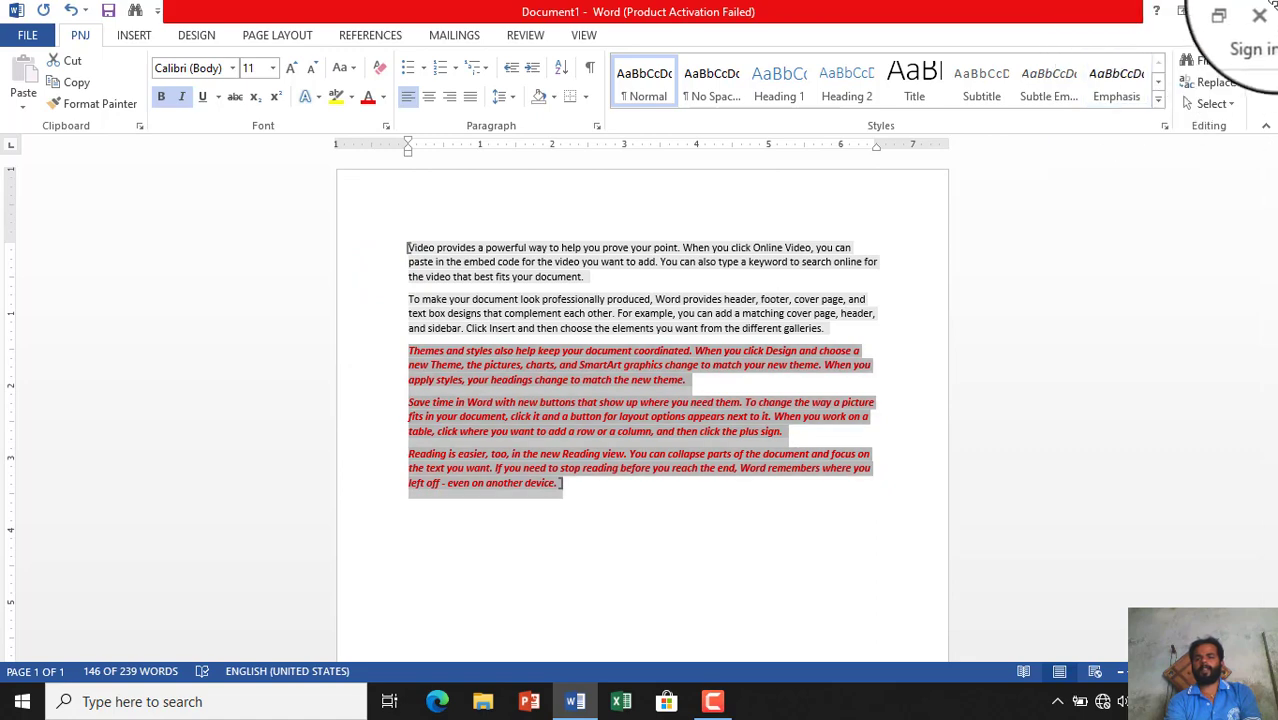
{"action": "left_click", "coordinate": [1266, 12]}
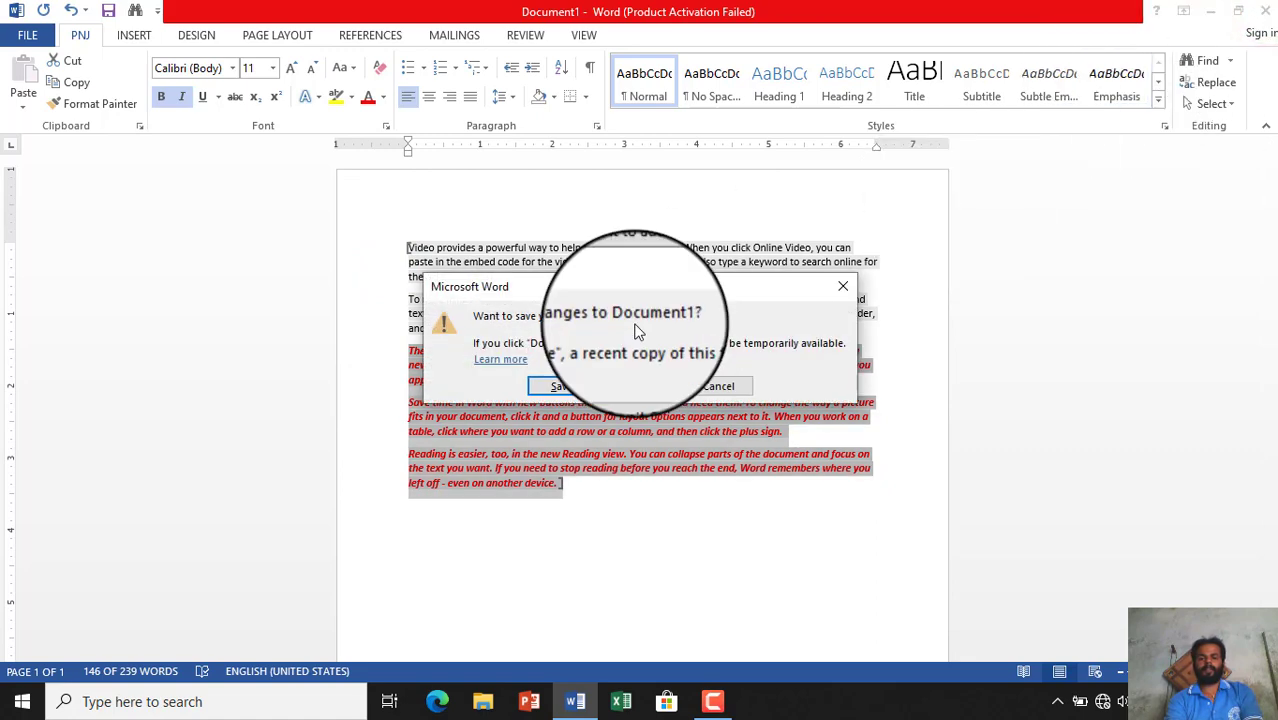
- Discard the changes, relaunch Word on a new blank document, and show the File Open screen
{"action": "left_click", "coordinate": [656, 390]}
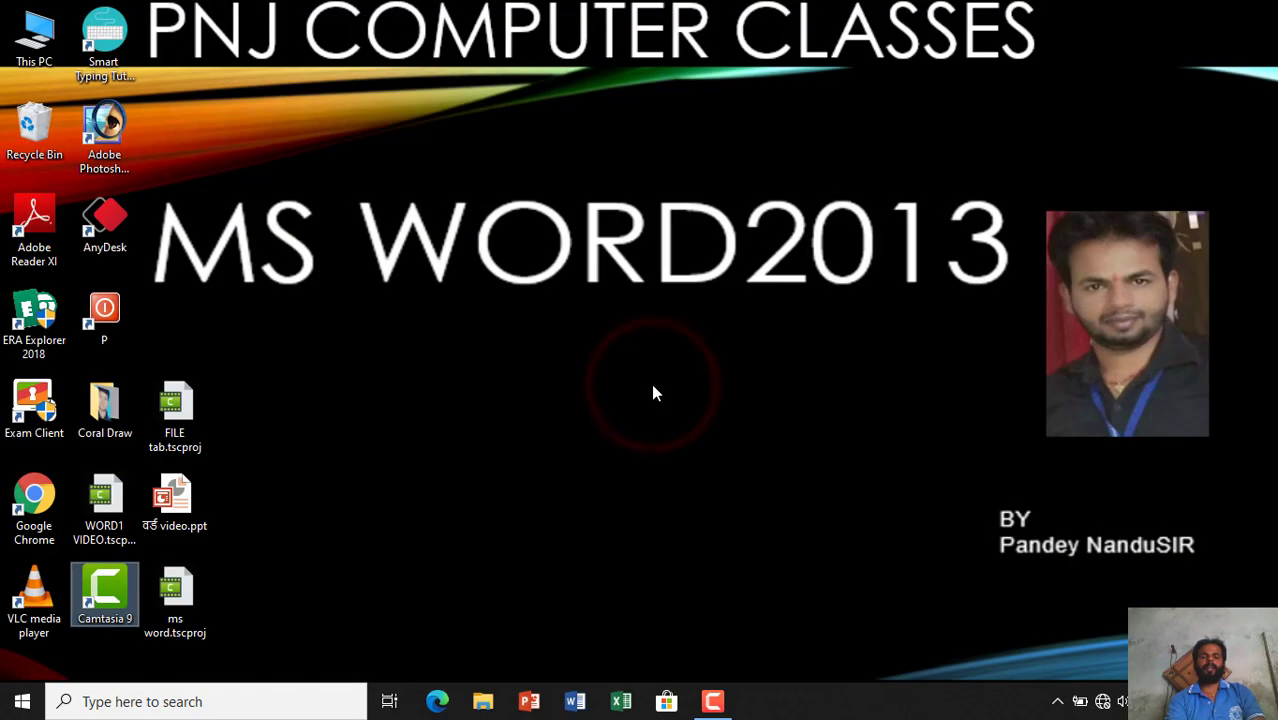
{"action": "left_click", "coordinate": [587, 708]}
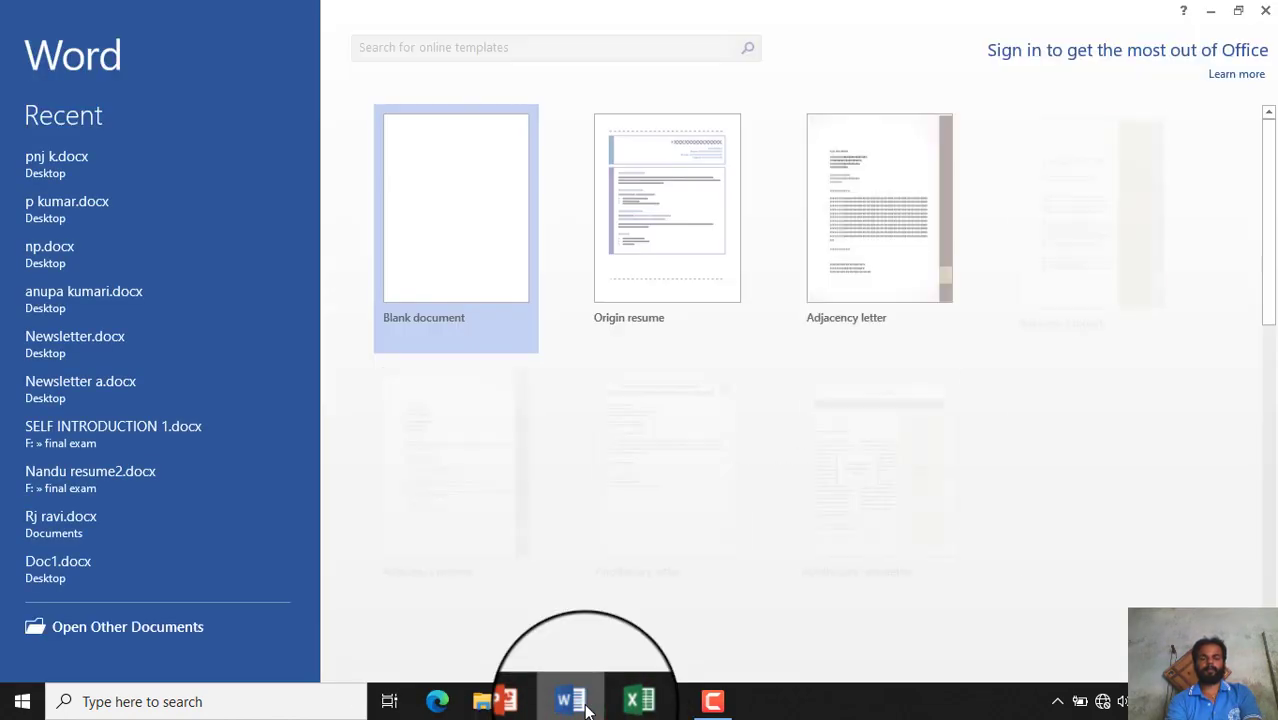
{"action": "left_click", "coordinate": [408, 276]}
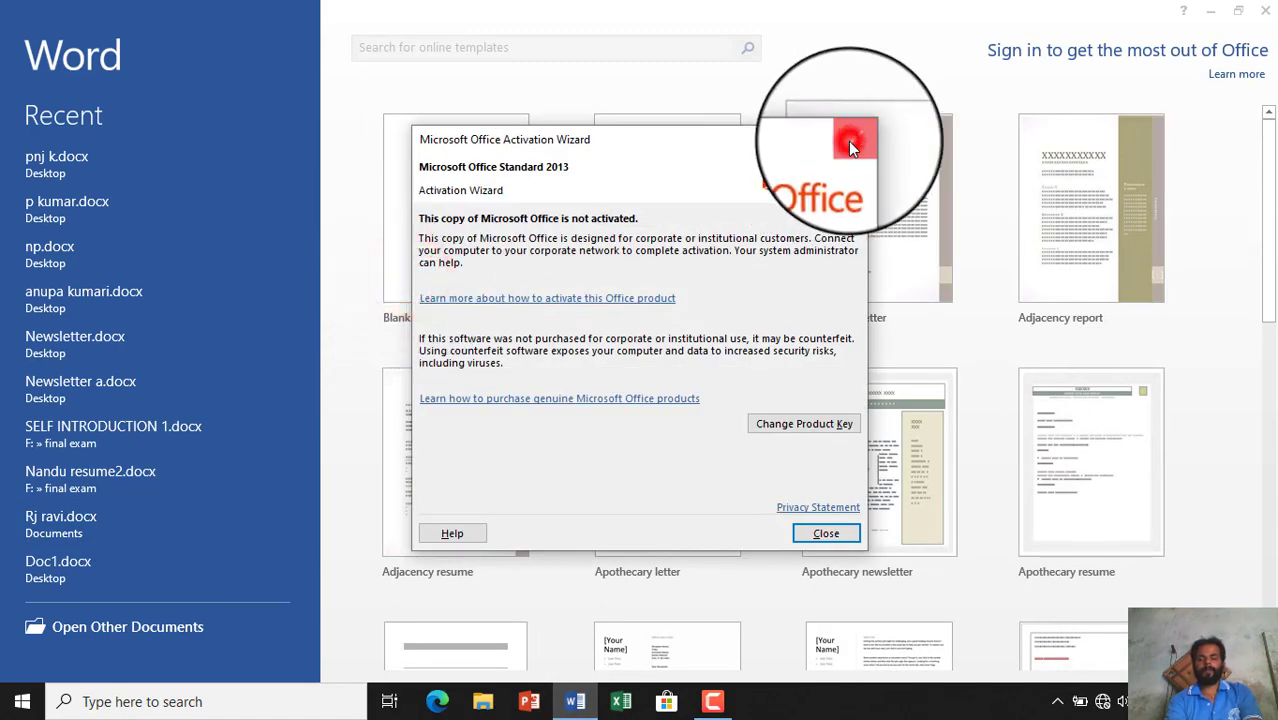
{"action": "left_click", "coordinate": [851, 148]}
{"action": "left_click", "coordinate": [408, 290]}
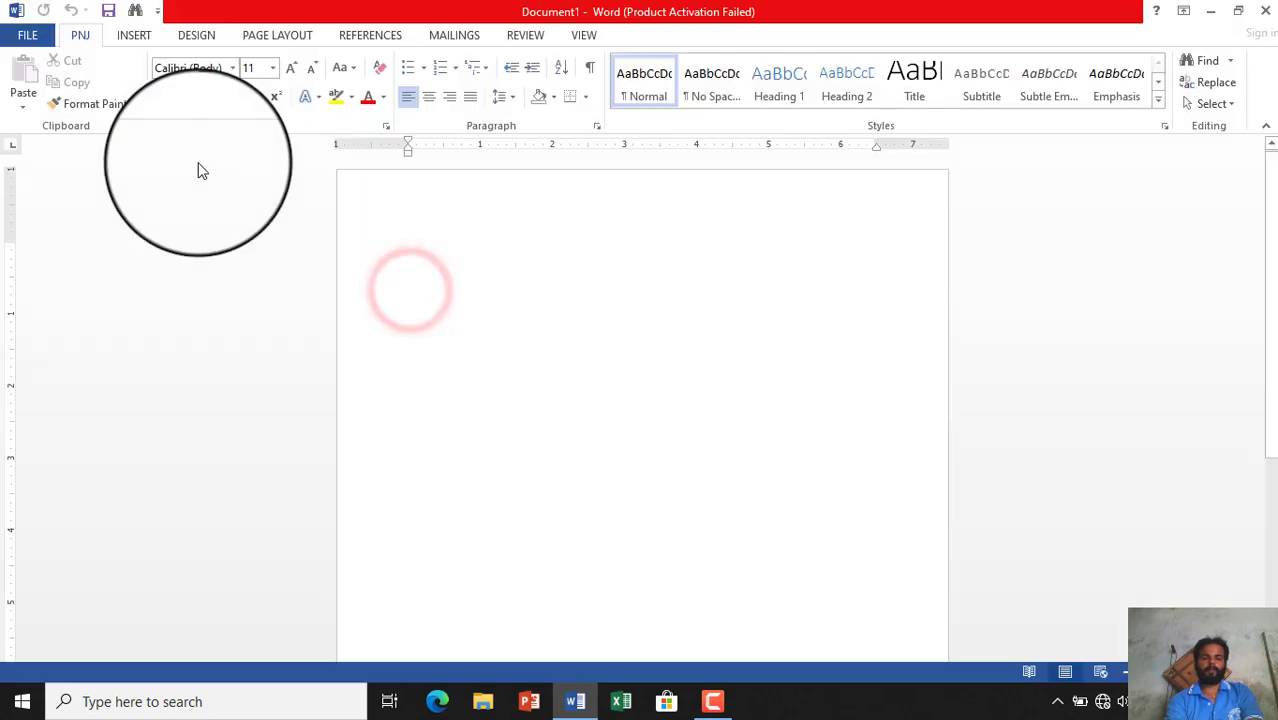
{"action": "left_click", "coordinate": [28, 38]}
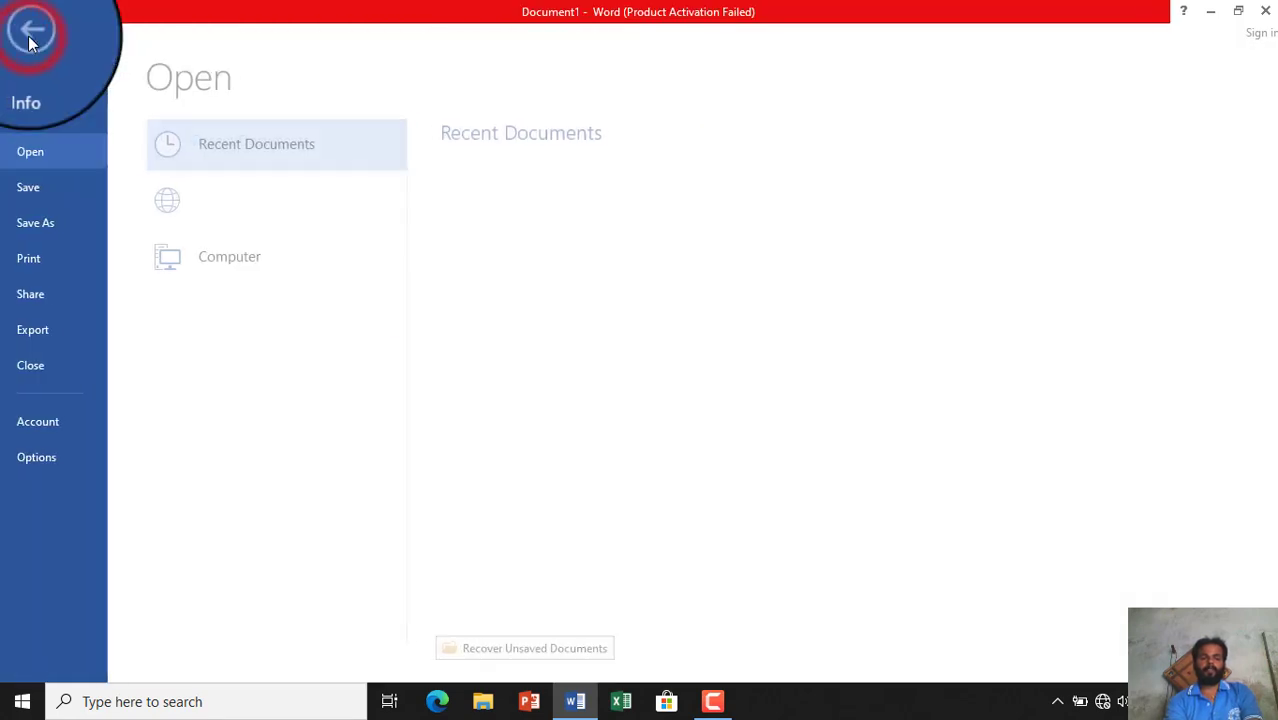
- Use Manage Versions > Recover Unsaved Documents to open the 'Video provides…' .asd file
{"action": "left_click", "coordinate": [48, 88]}
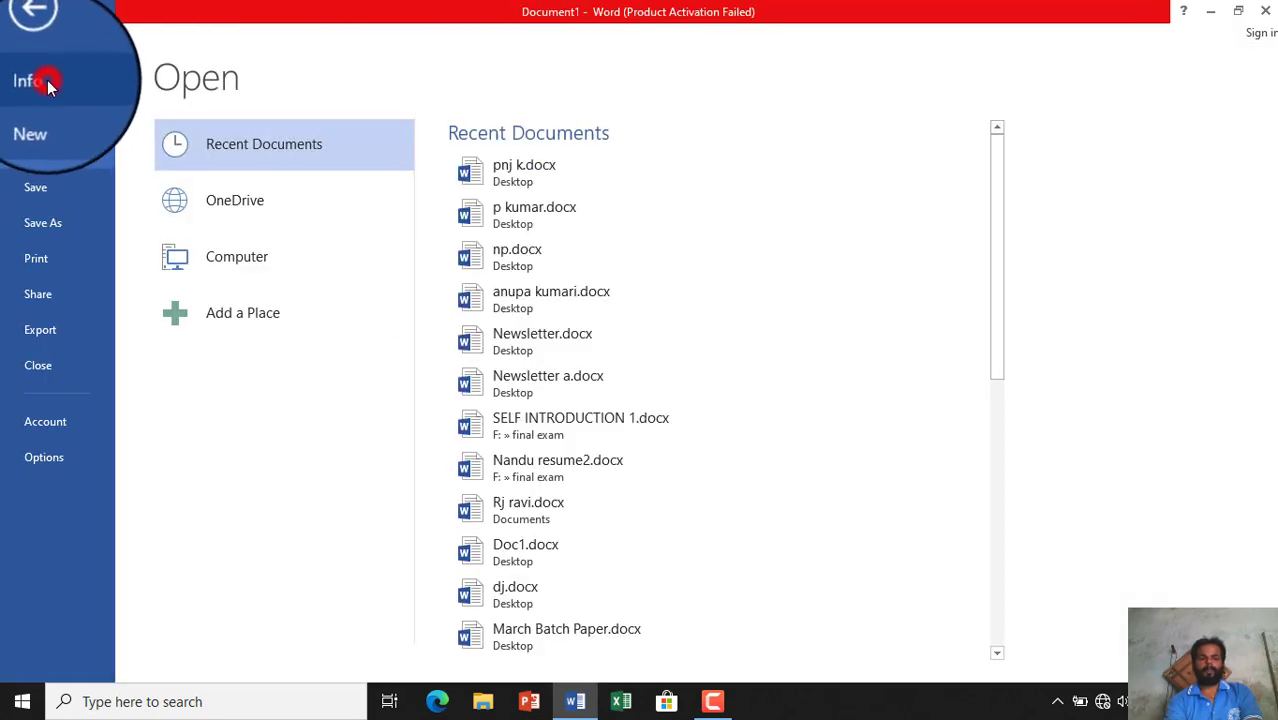
{"action": "left_click", "coordinate": [214, 370]}
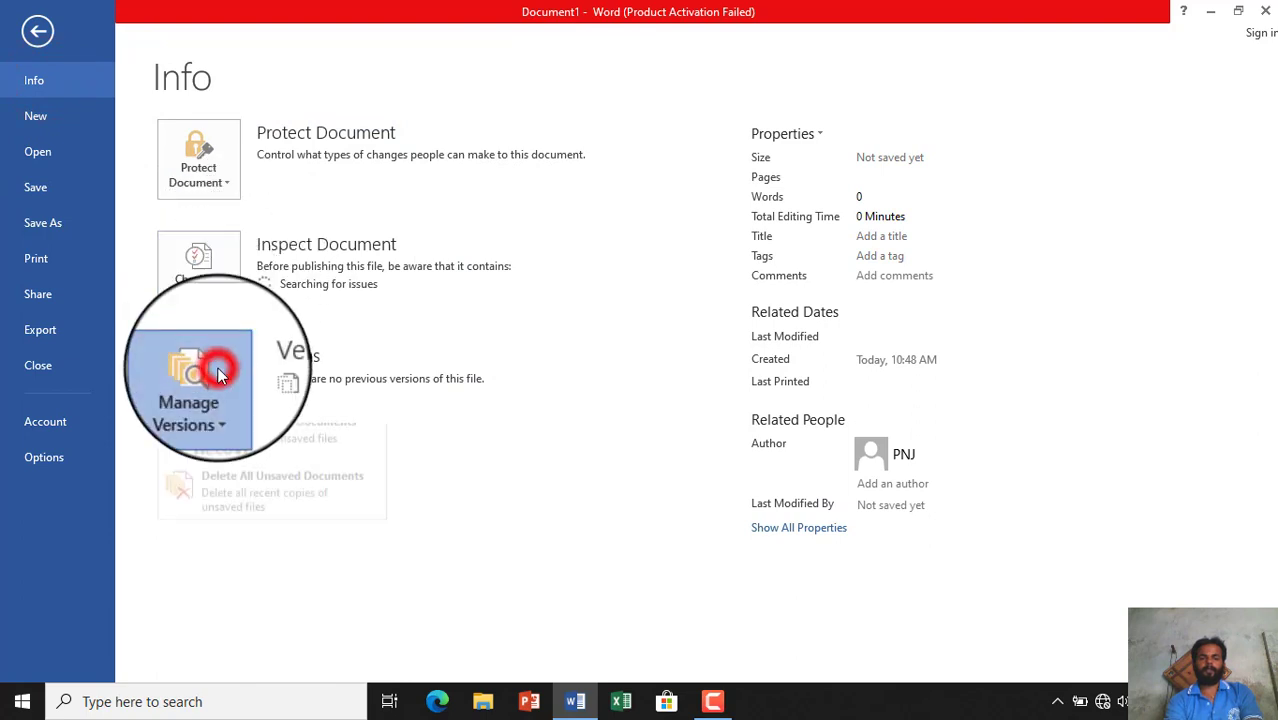
{"action": "left_click", "coordinate": [250, 458]}
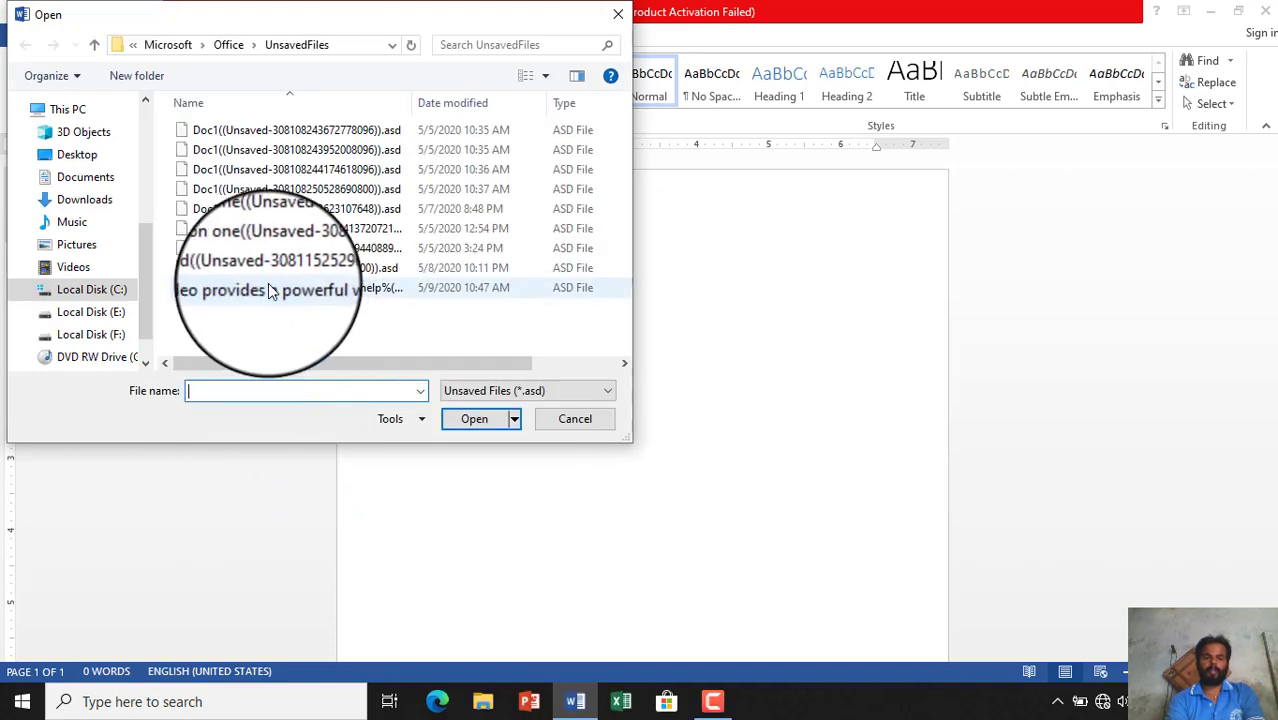
{"action": "double_click", "coordinate": [275, 290]}
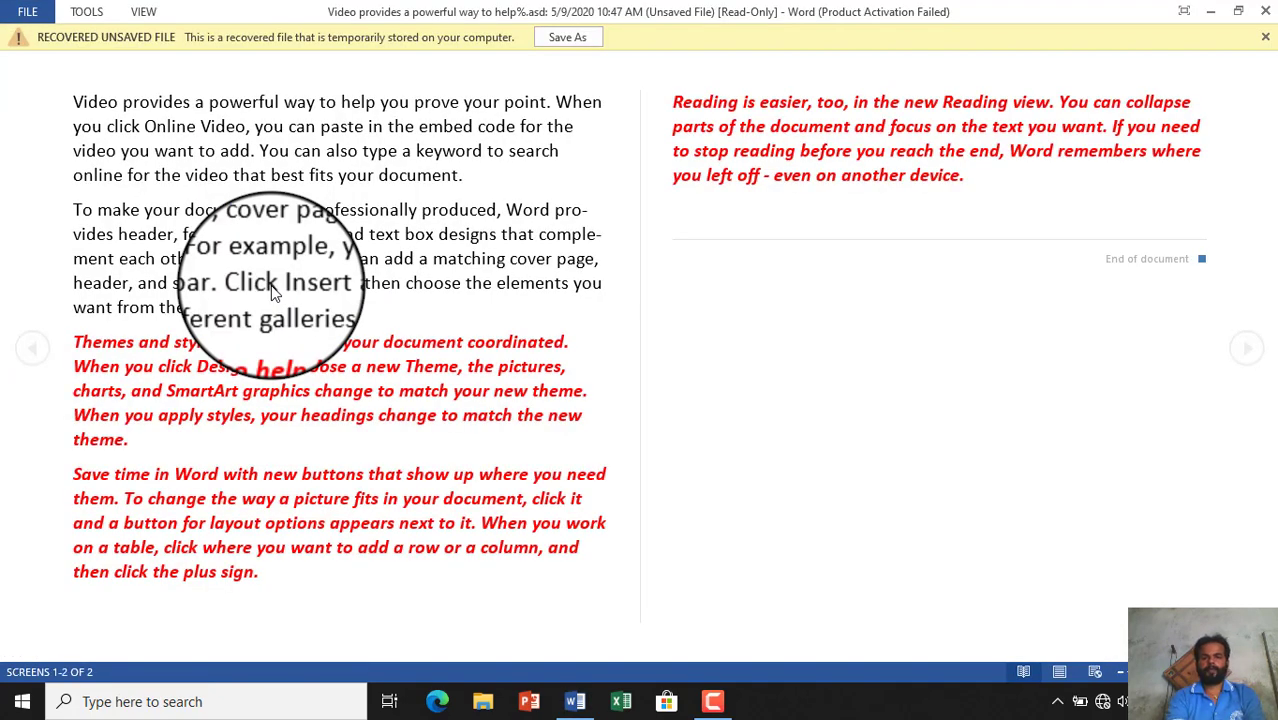
- Save 'Video provides a powerful way to help you prove your point.docx' to the Desktop in Print Layout
{"action": "left_click", "coordinate": [566, 40]}
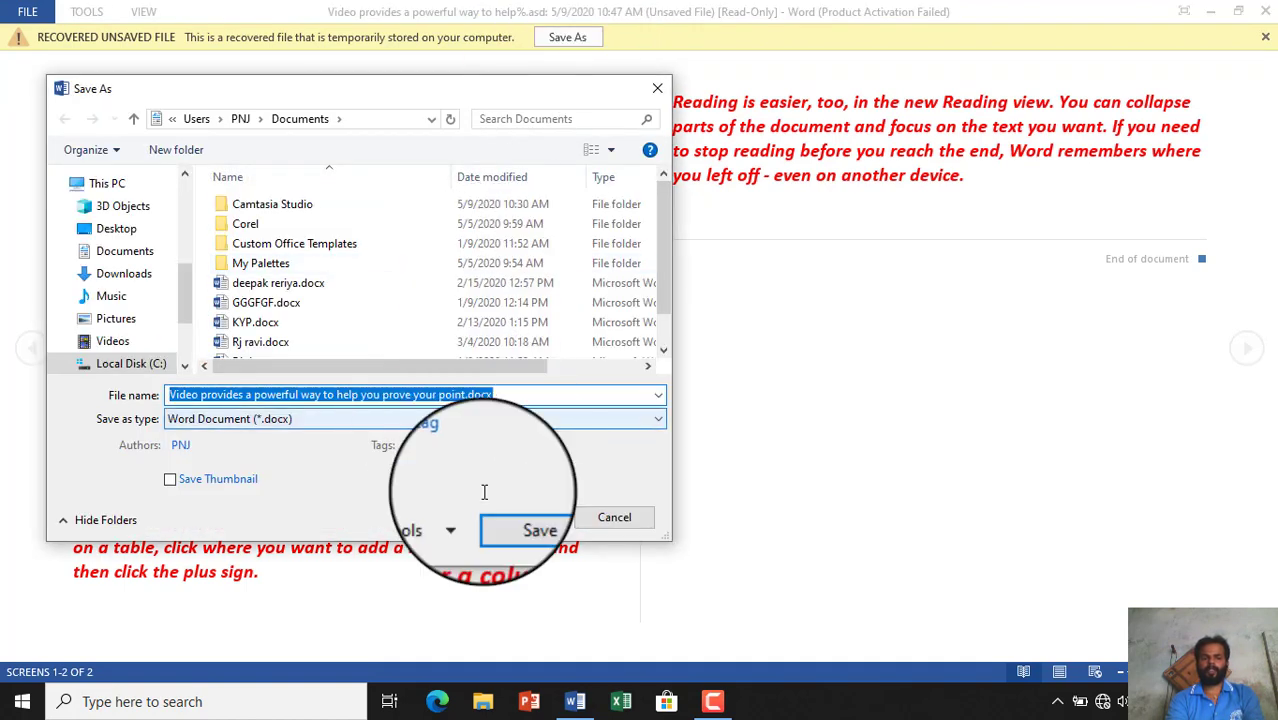
{"action": "left_click", "coordinate": [116, 228]}
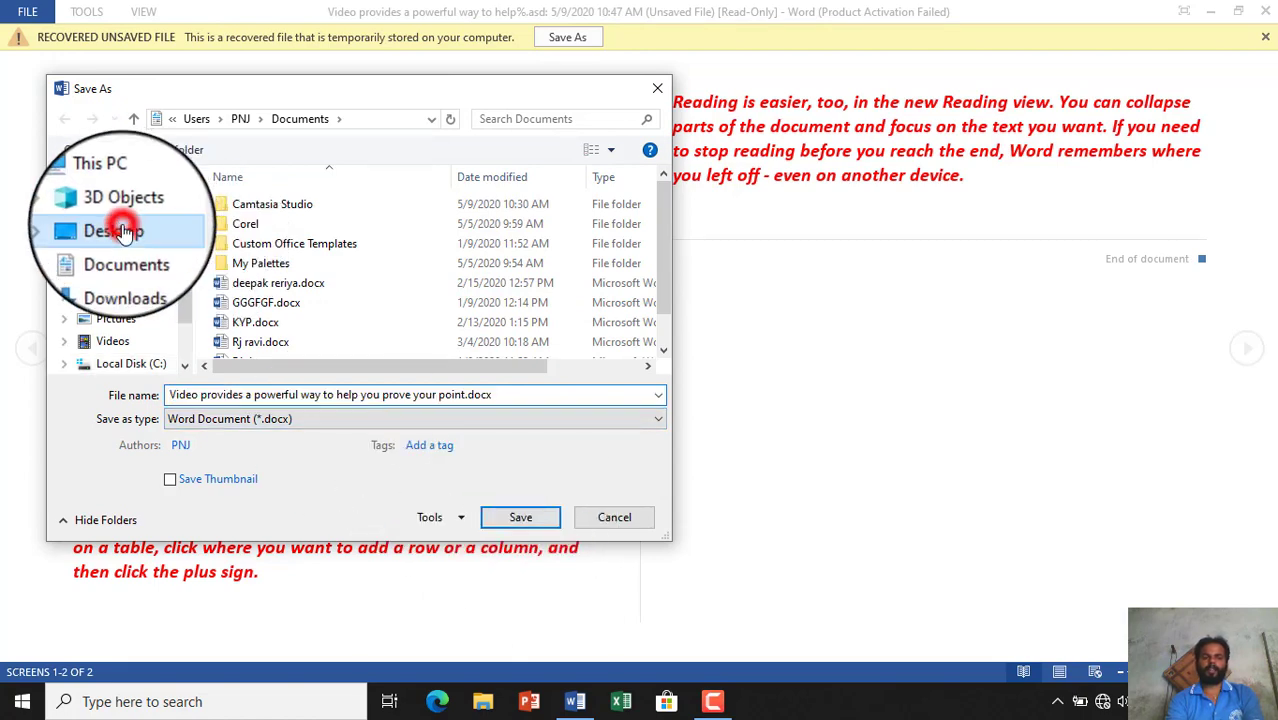
{"action": "left_click", "coordinate": [523, 517]}
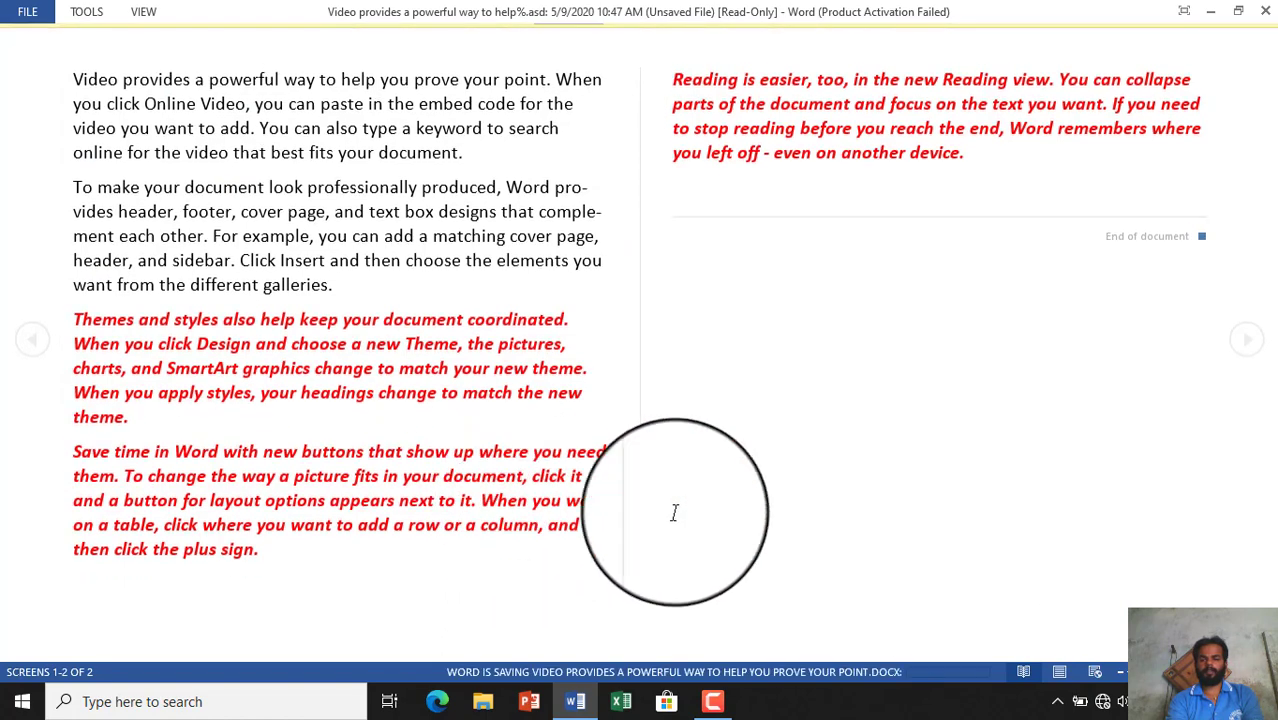
{"action": "left_click", "coordinate": [1060, 675]}
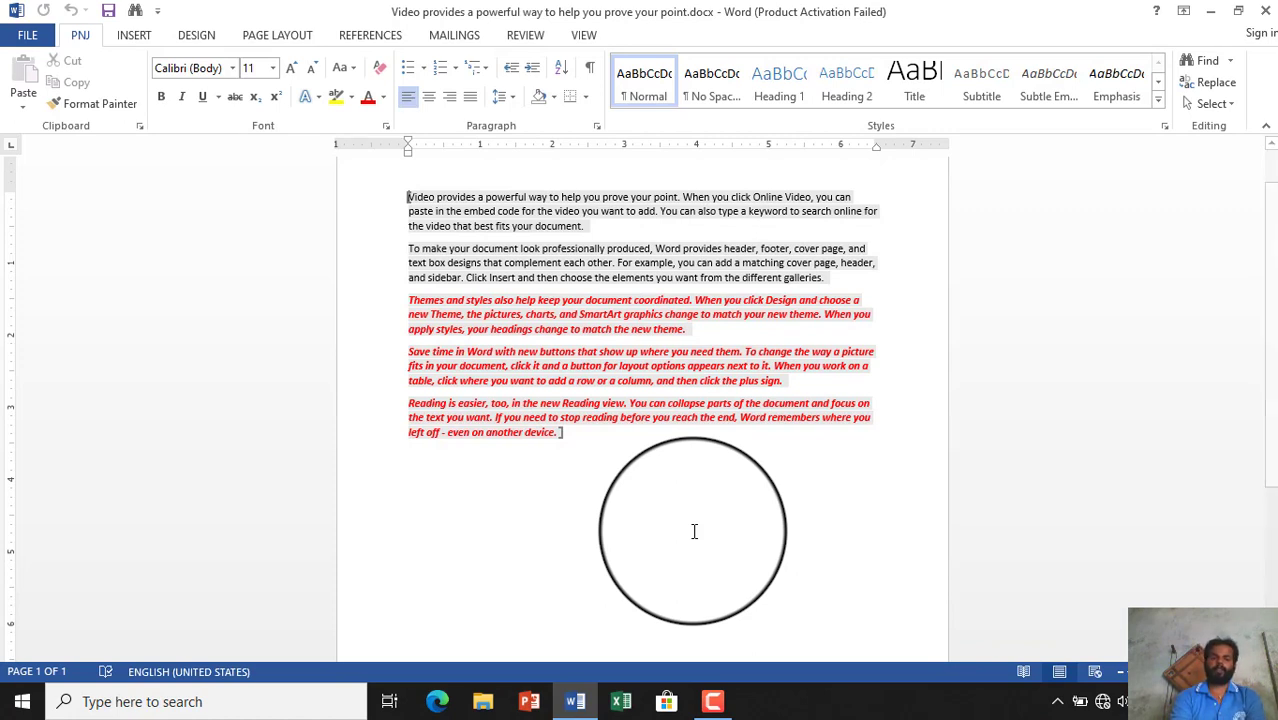
{"action": "left_click", "coordinate": [25, 40]}
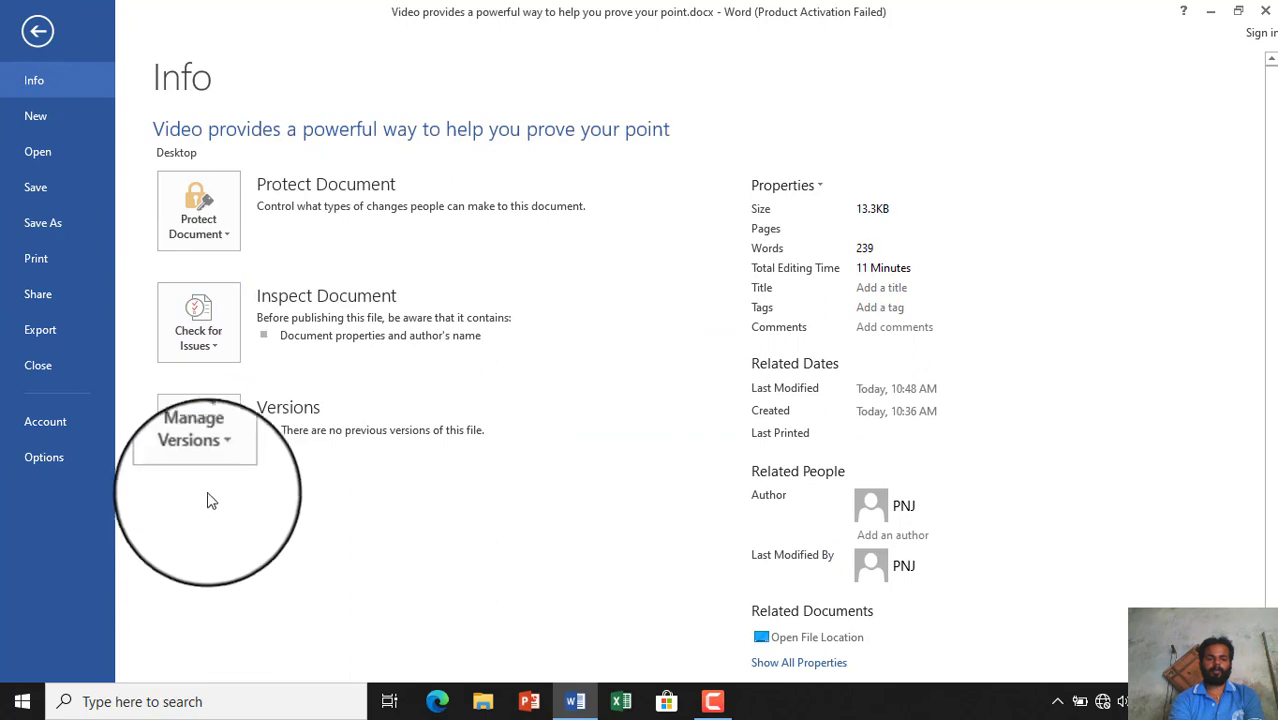
{"action": "left_click", "coordinate": [217, 461]}
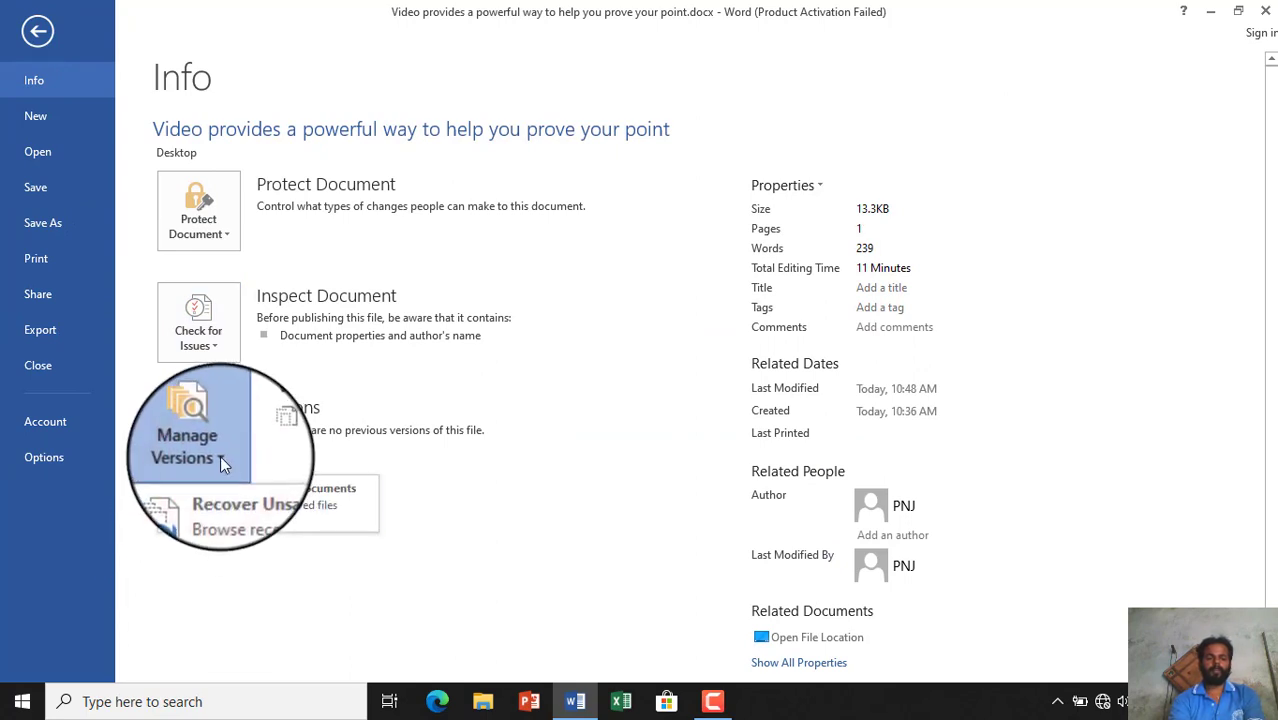
{"action": "left_click", "coordinate": [220, 455]}
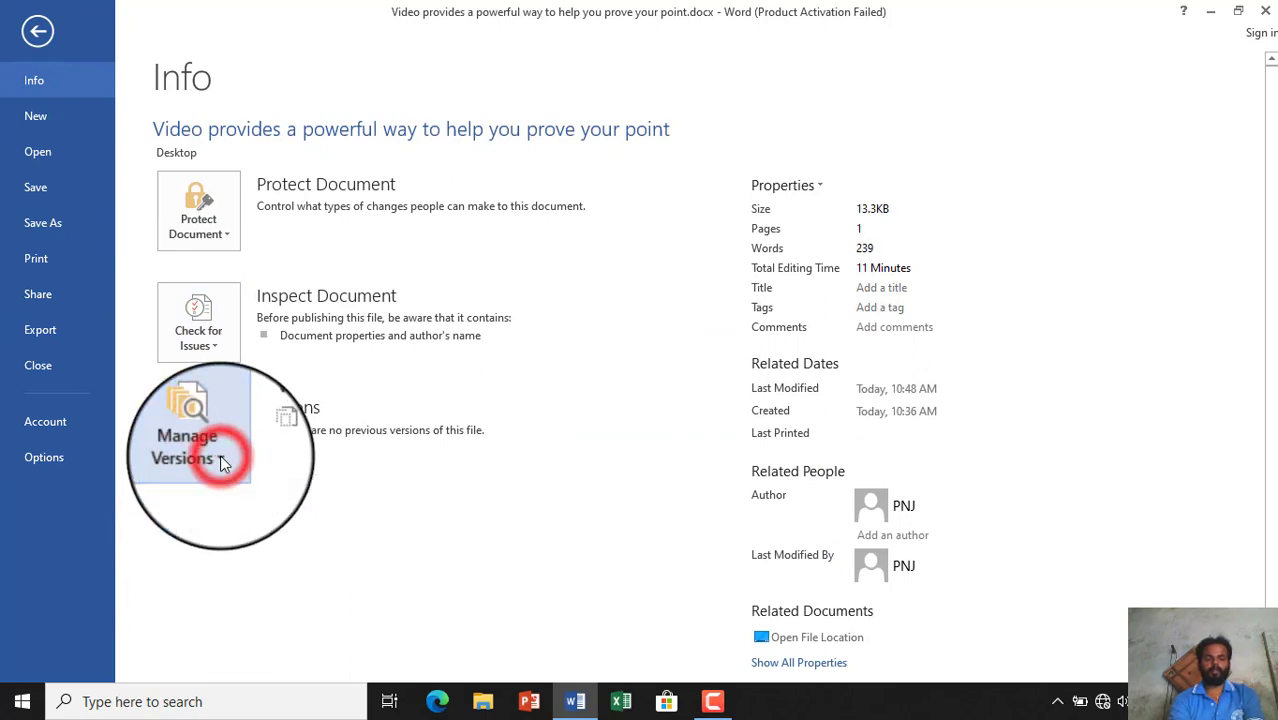
{"action": "left_click", "coordinate": [42, 37]}
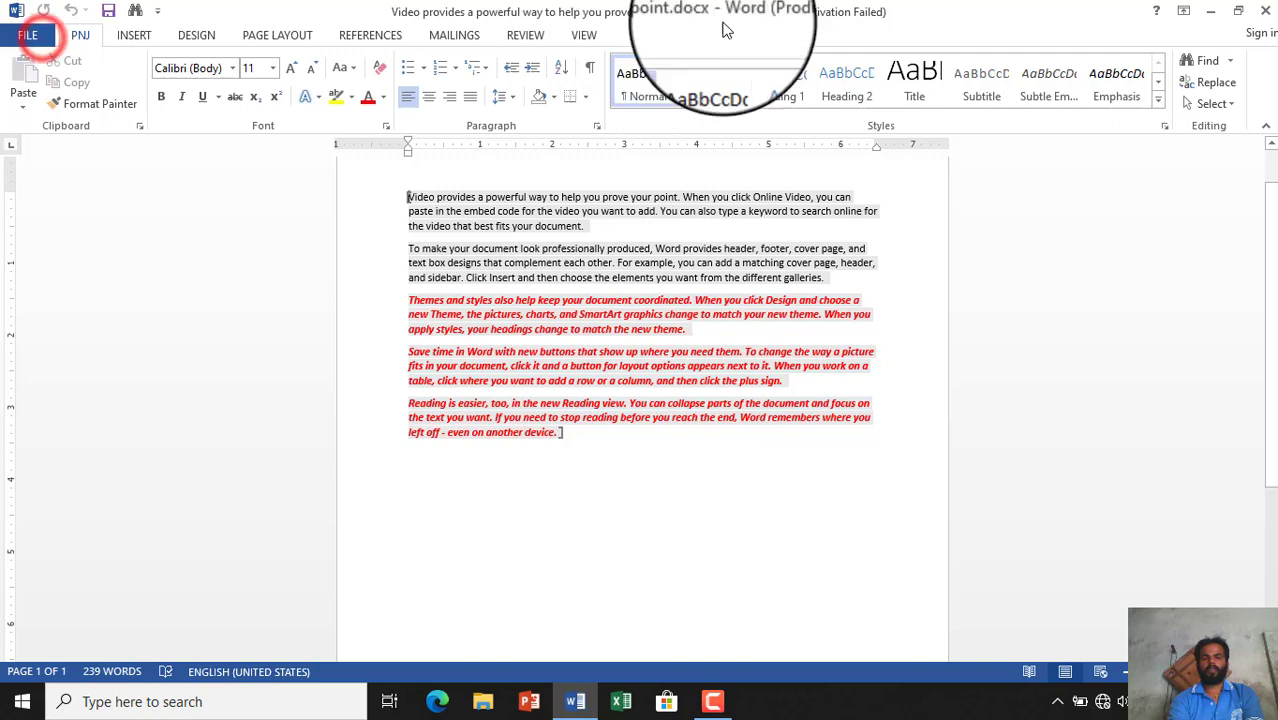
- Close Word, relaunch it on a new blank document, and show the recent documents list
{"action": "left_click", "coordinate": [1263, 12]}
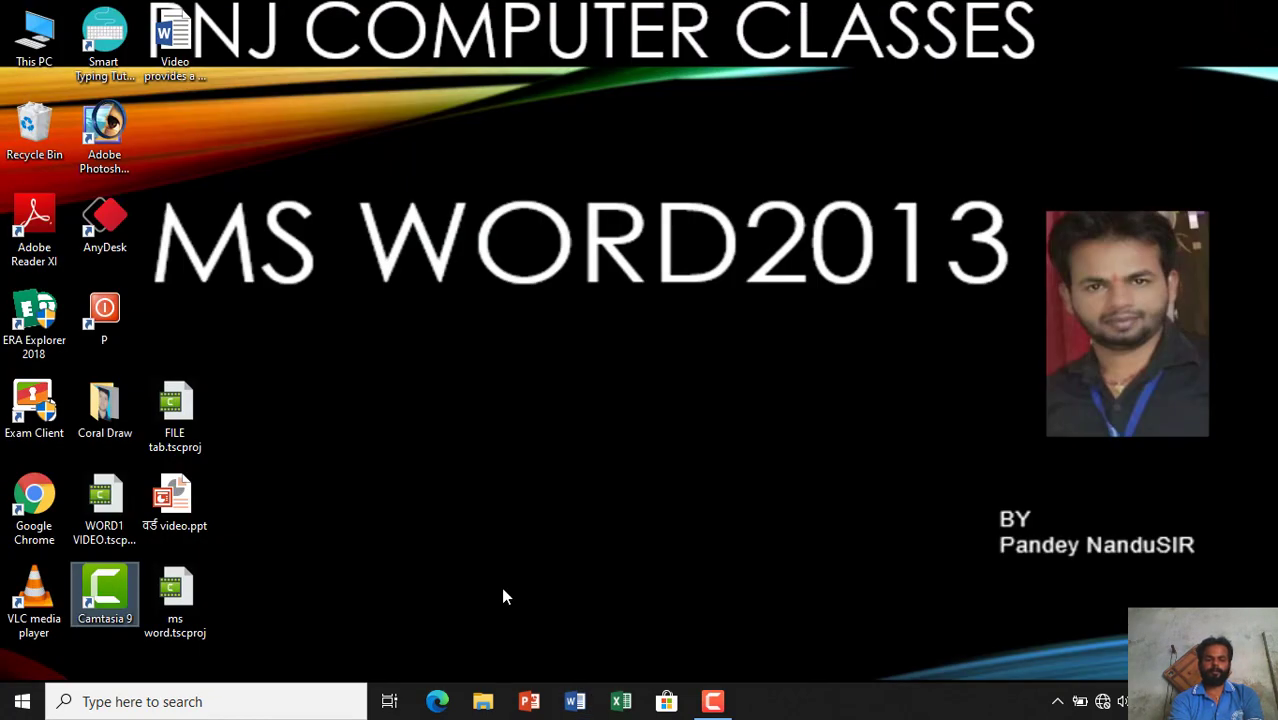
{"action": "left_click", "coordinate": [576, 703]}
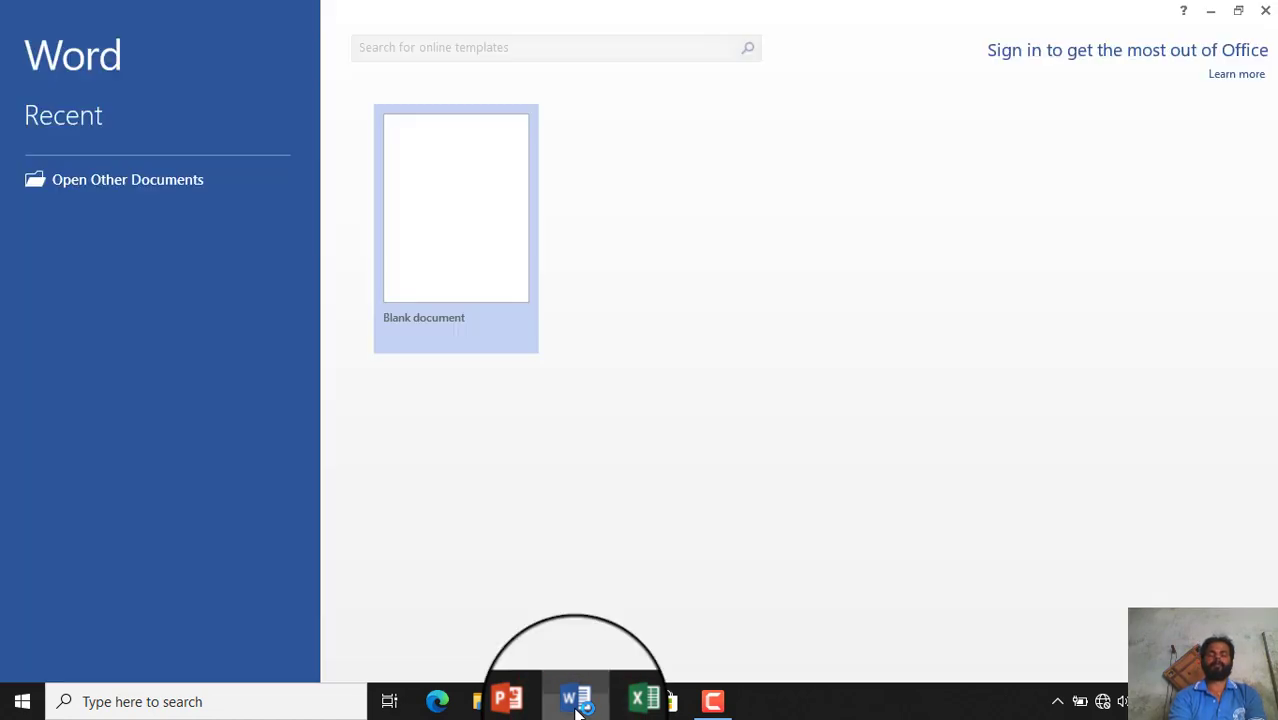
{"action": "left_click", "coordinate": [462, 192]}
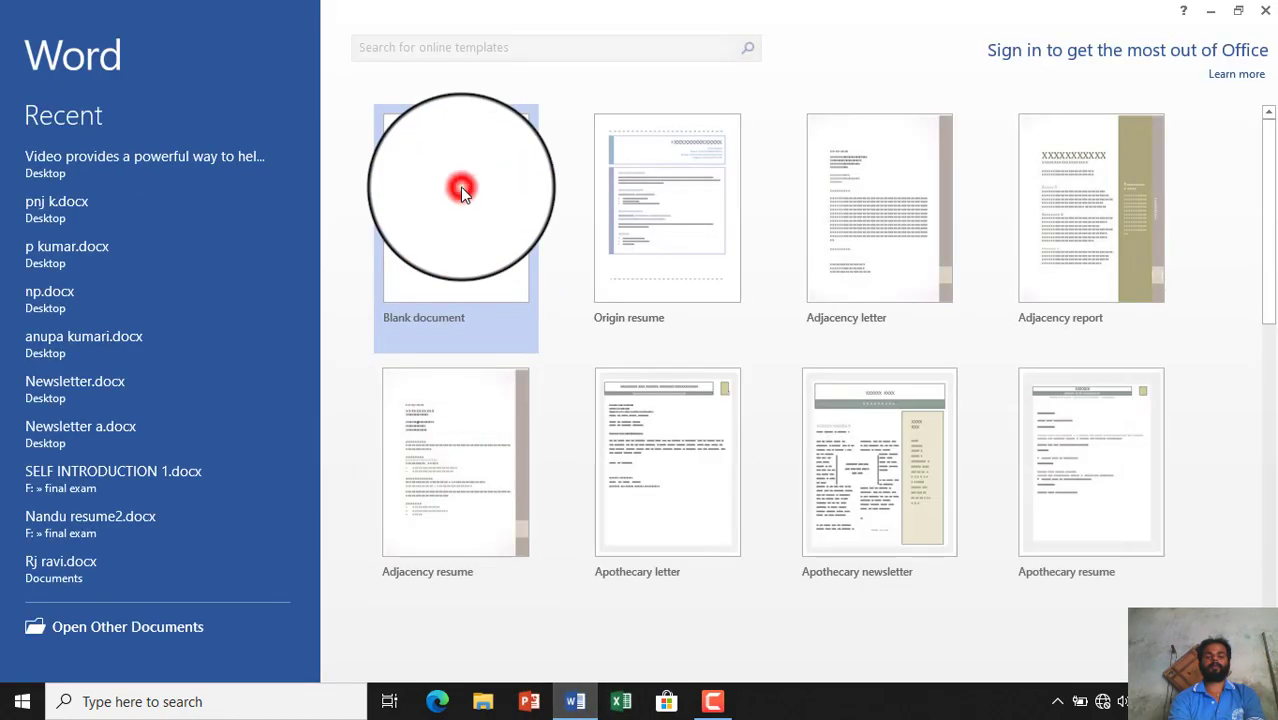
{"action": "left_click", "coordinate": [849, 136]}
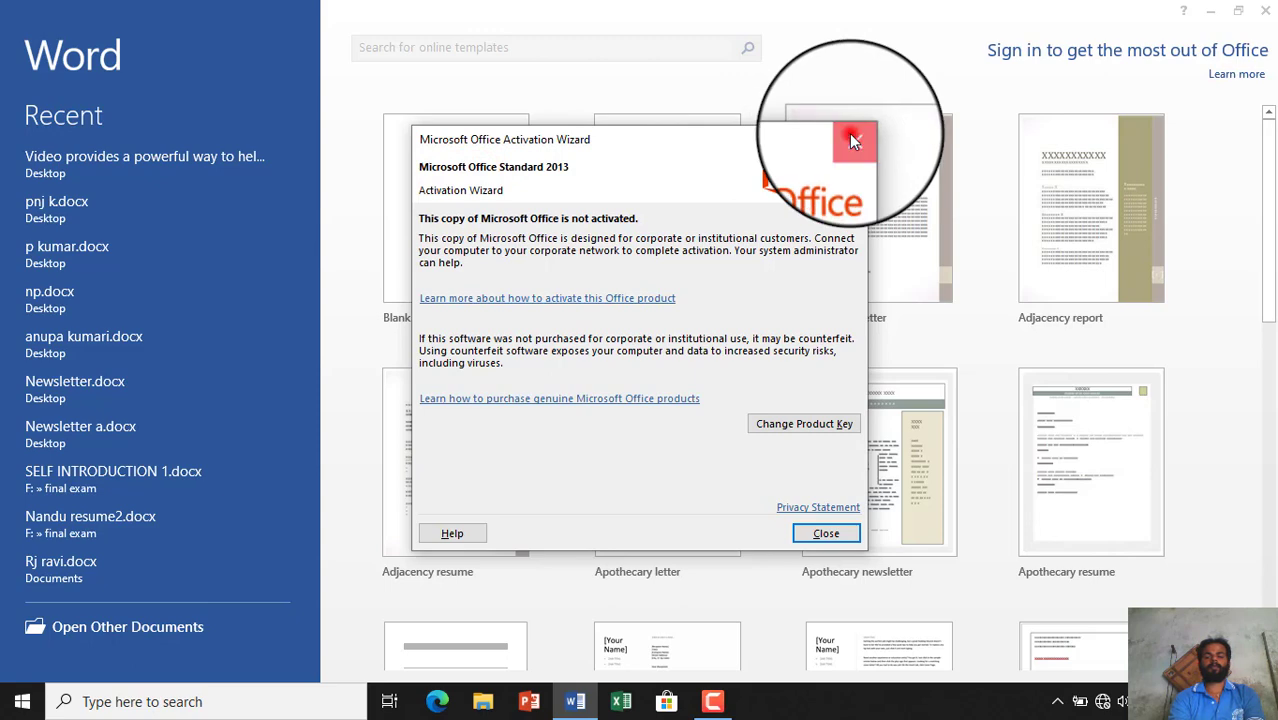
{"action": "left_click", "coordinate": [430, 206]}
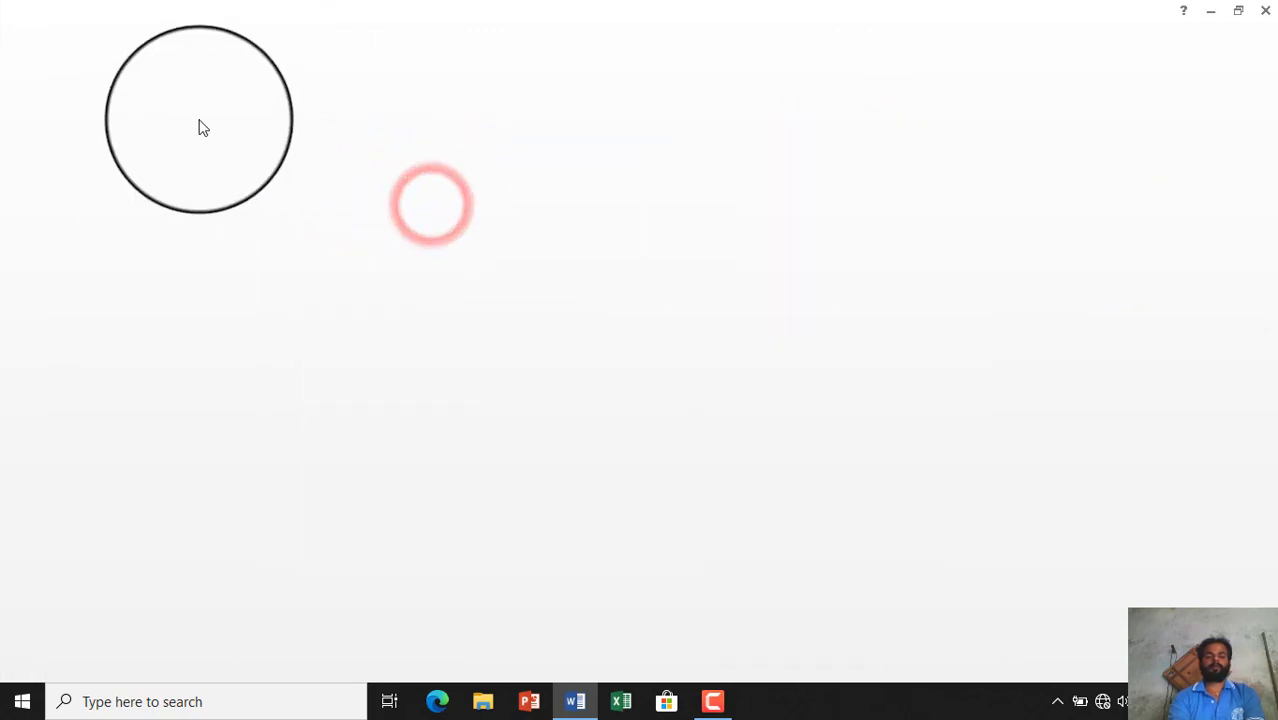
{"action": "left_click", "coordinate": [20, 30]}
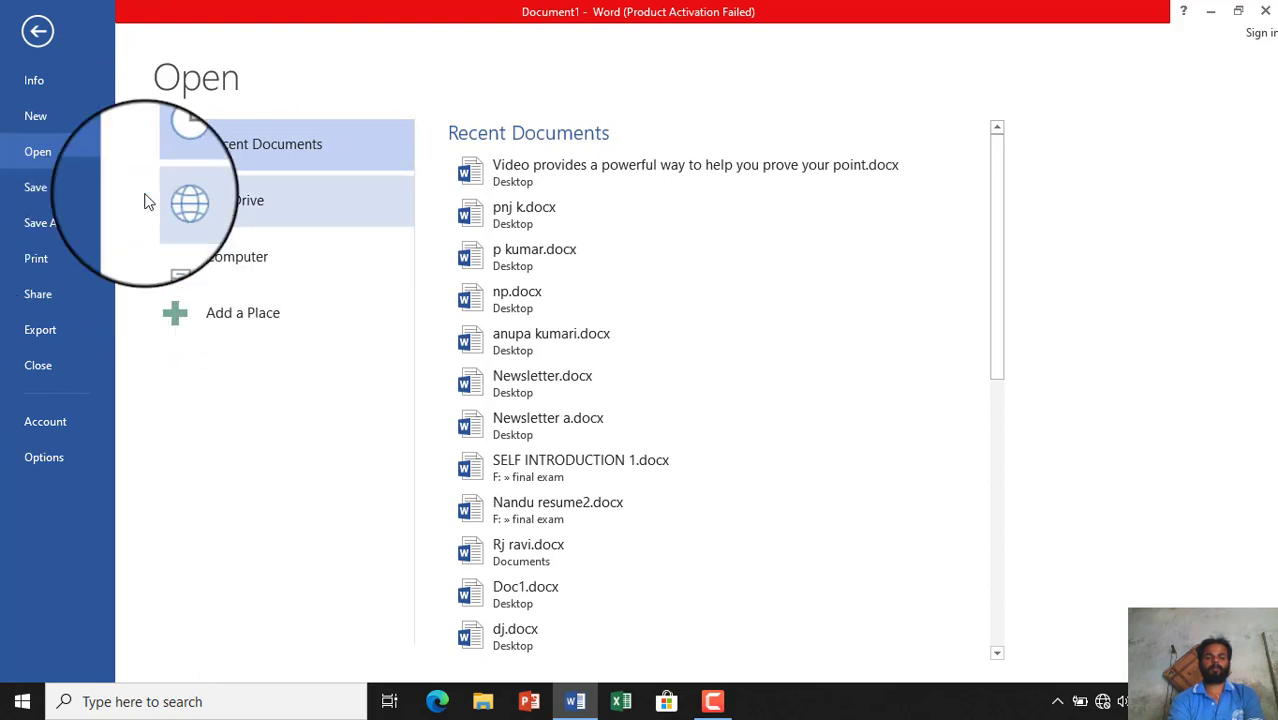
- Choose Manage Versions > Delete All Unsaved Documents and confirm with Yes
{"action": "left_click", "coordinate": [28, 82]}
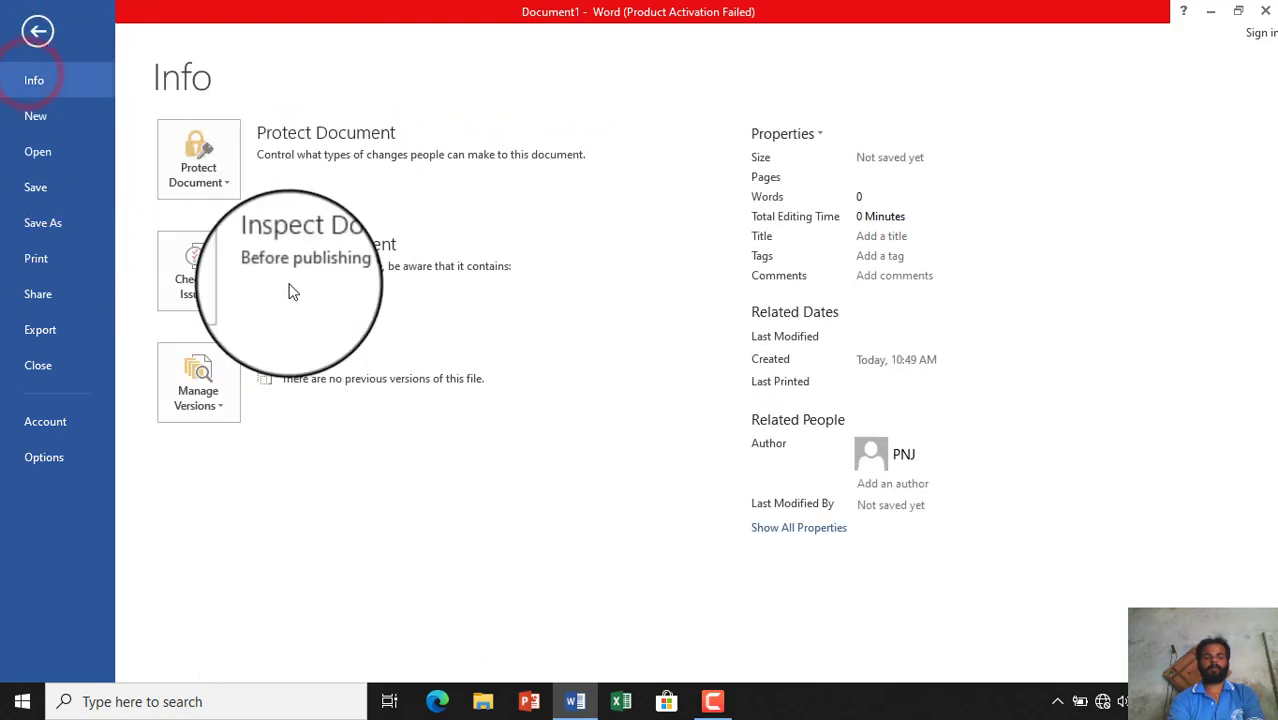
{"action": "left_click", "coordinate": [222, 369]}
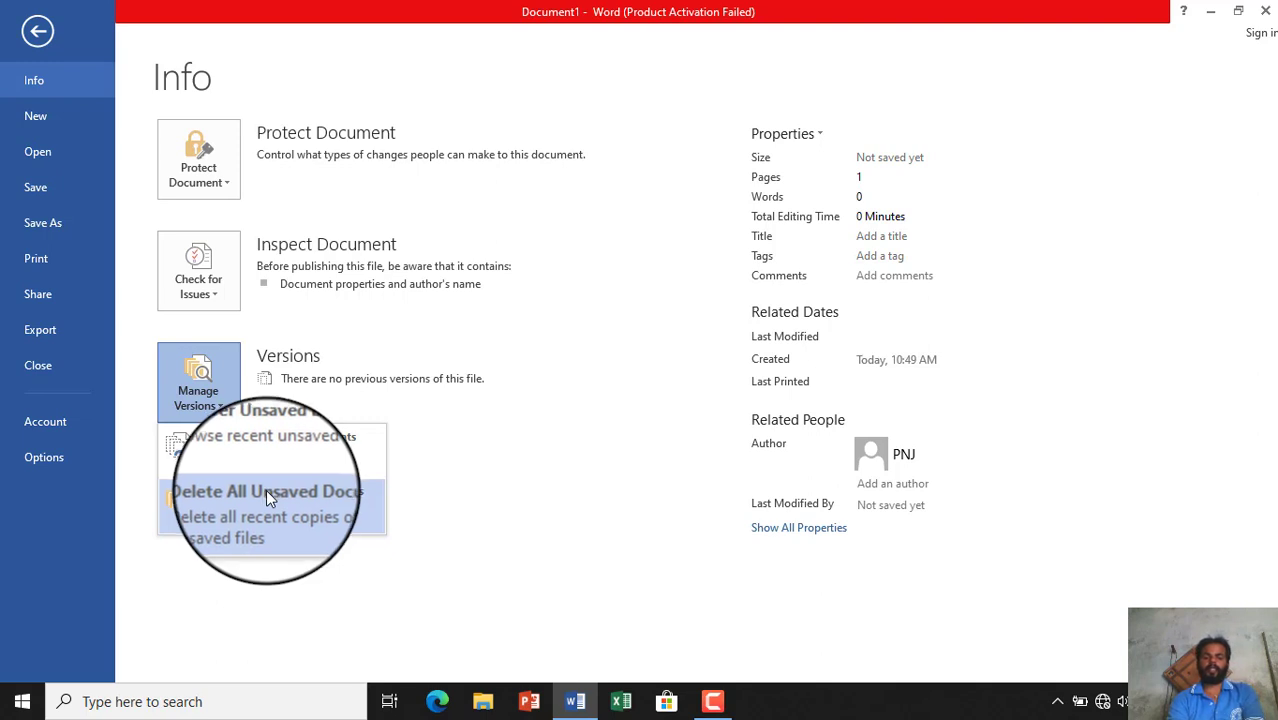
{"action": "left_click", "coordinate": [282, 508]}
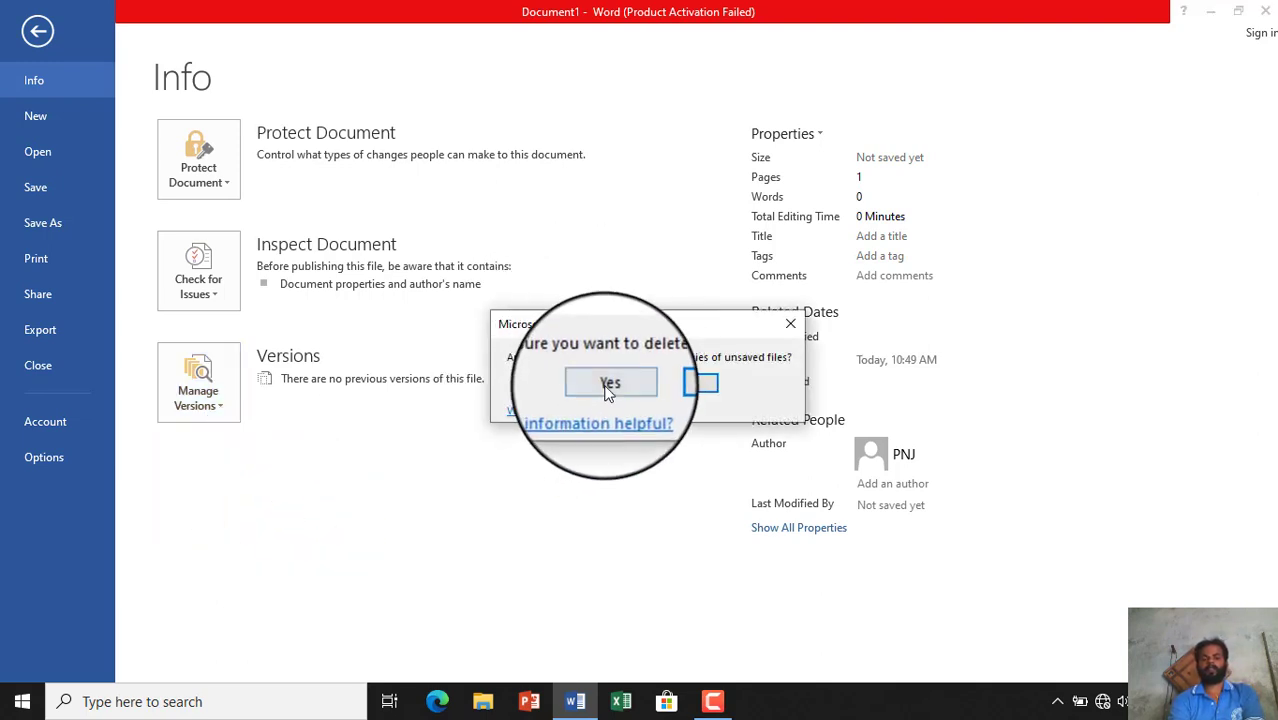
{"action": "left_click", "coordinate": [605, 380]}
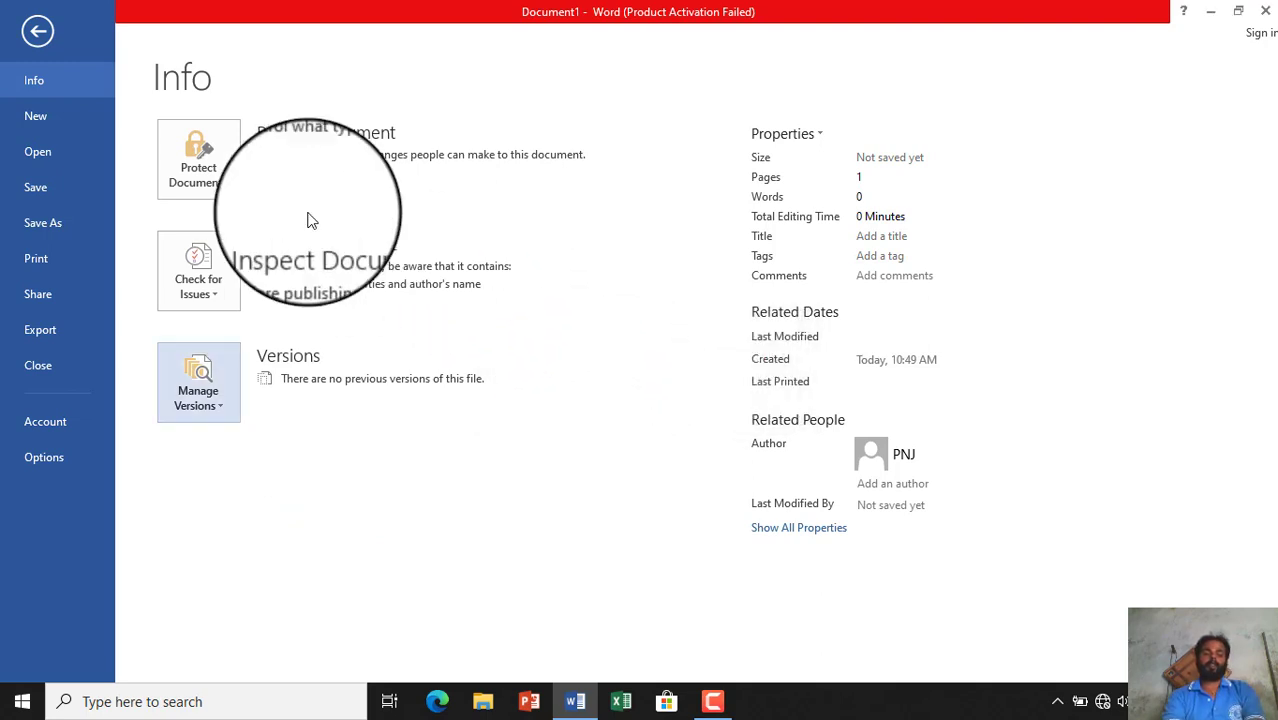
- Browse the New template gallery and create a document from the Apothecary resume template
{"action": "left_click", "coordinate": [62, 116]}
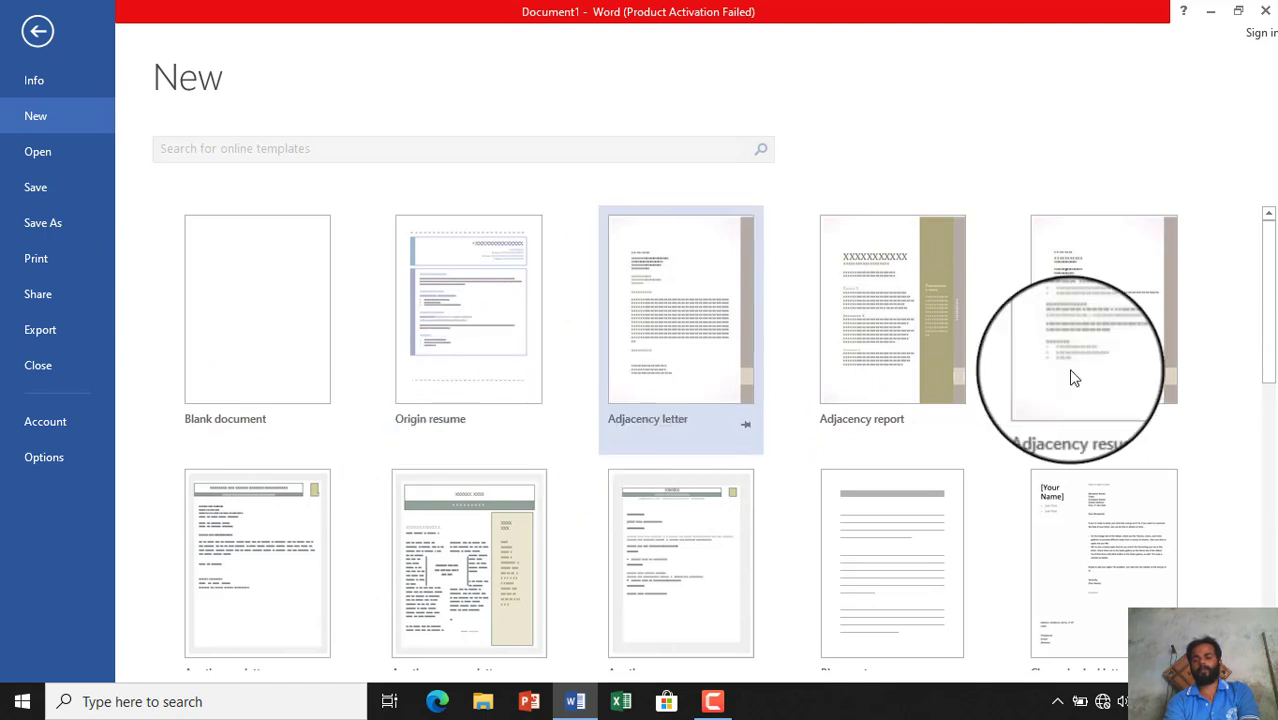
{"action": "scroll", "coordinate": [1268, 380], "scroll_direction": "down", "scroll_amount": 2}
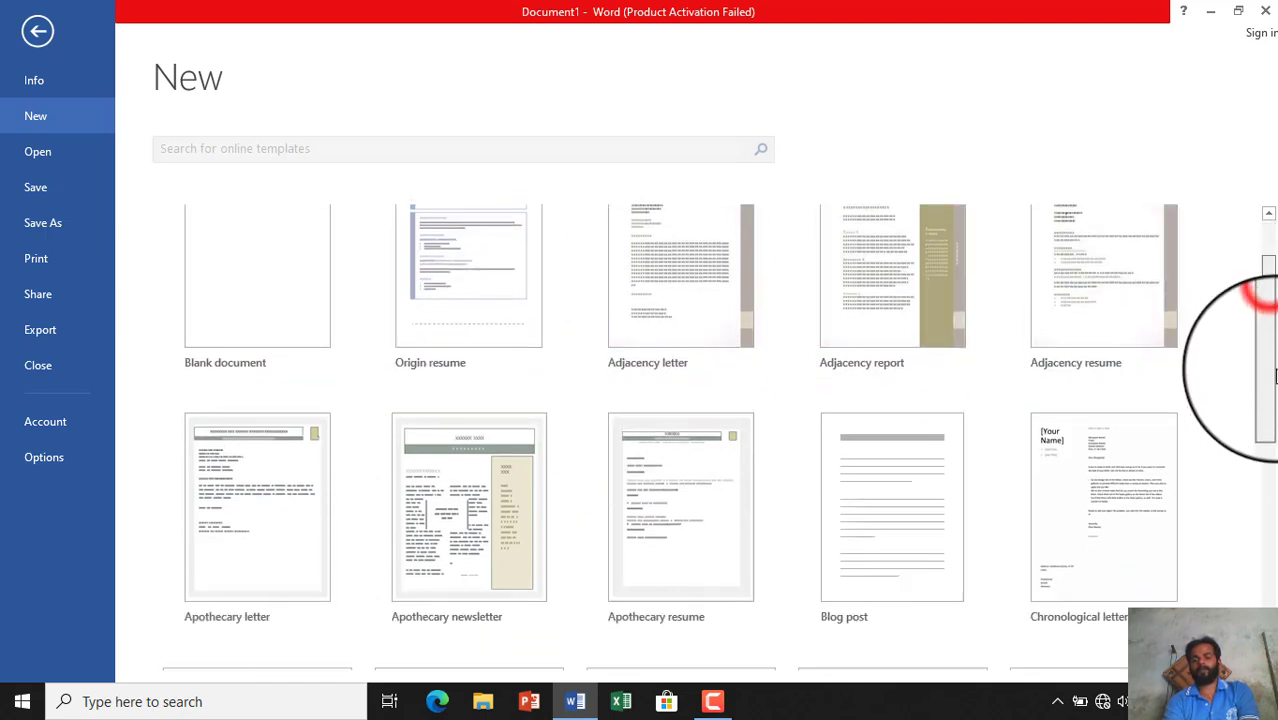
{"action": "scroll", "coordinate": [1271, 420], "scroll_direction": "down", "scroll_amount": 3}
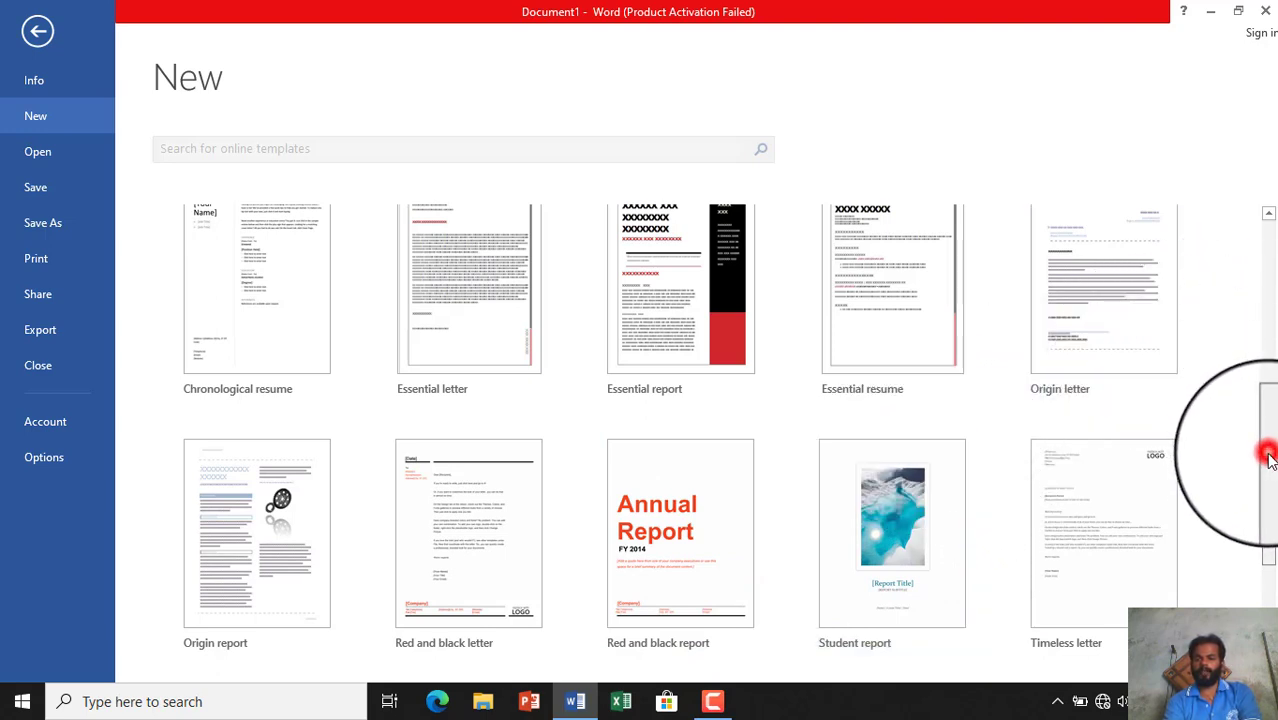
{"action": "left_click_drag", "start_coordinate": [1268, 460], "coordinate": [1265, 573]}
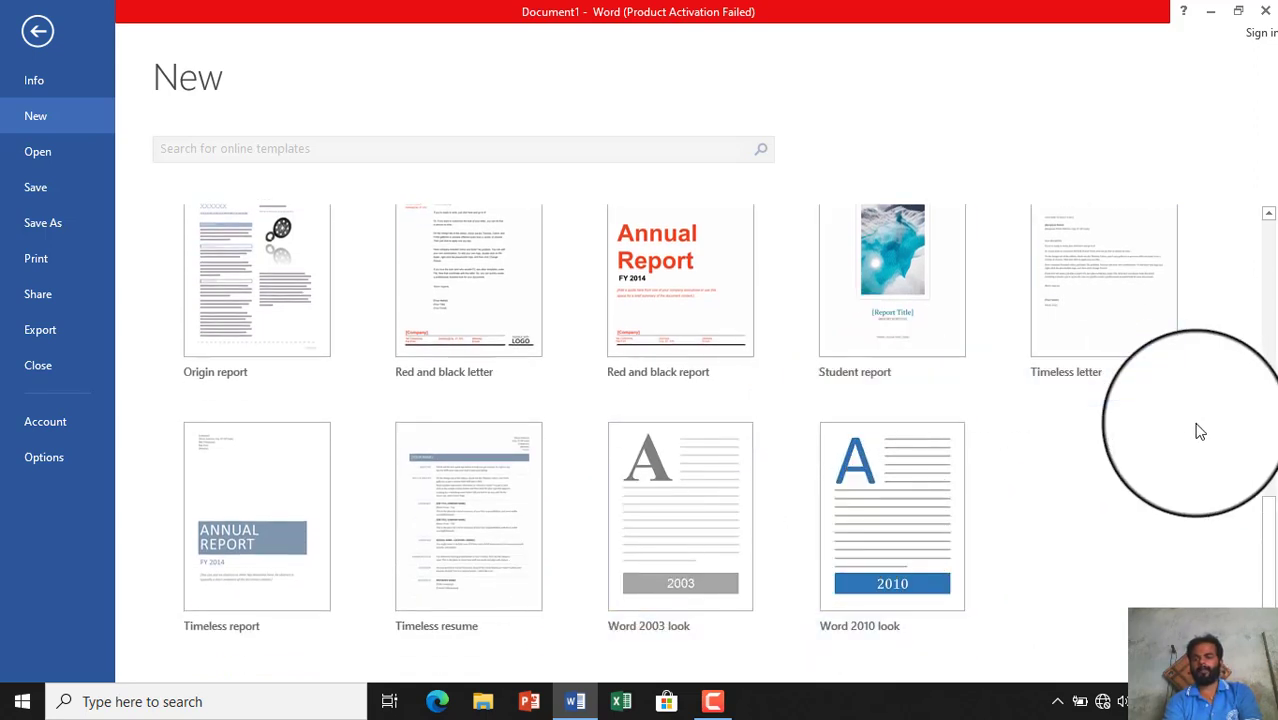
{"action": "left_click_drag", "start_coordinate": [1264, 534], "coordinate": [1265, 316]}
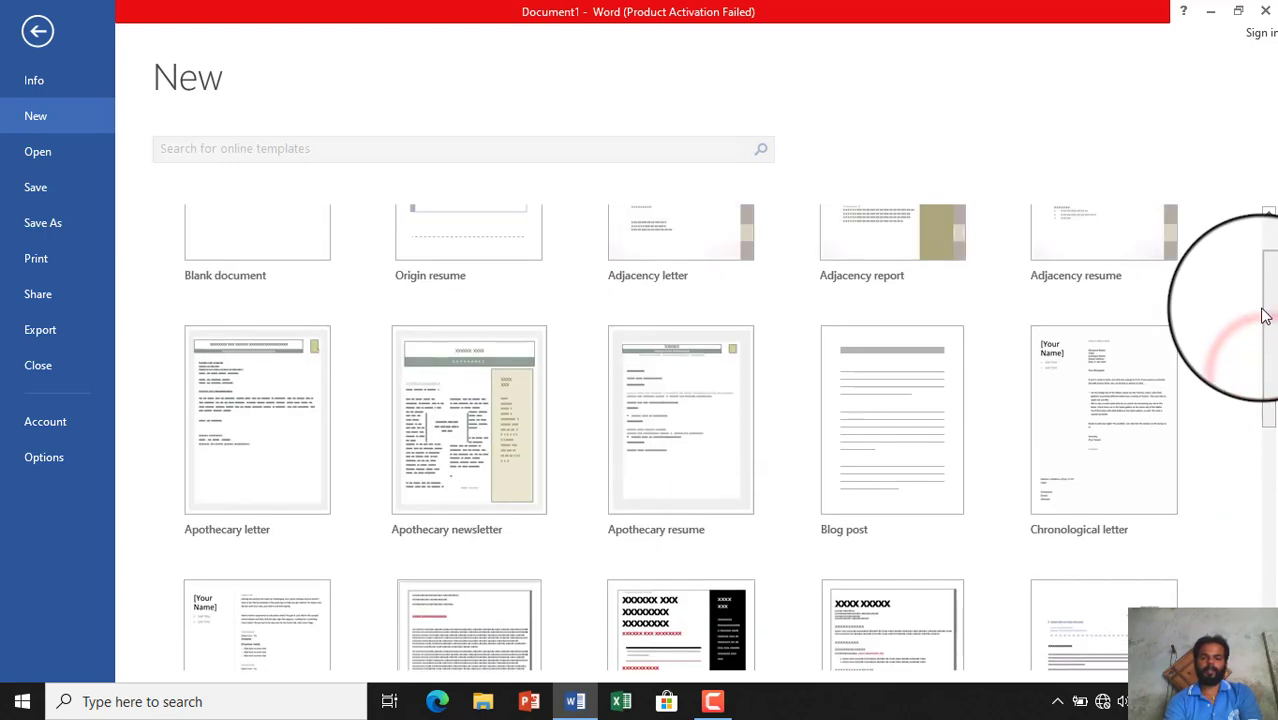
{"action": "left_click", "coordinate": [679, 438]}
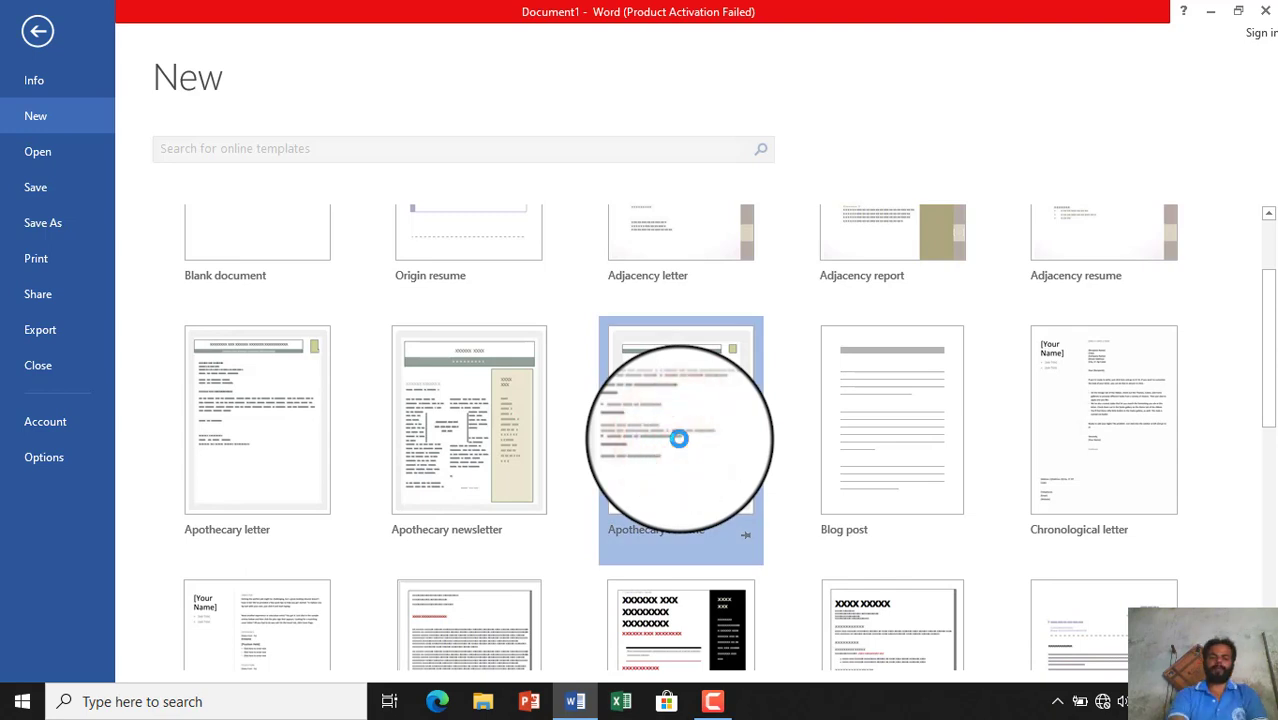
{"action": "key", "text": "Escape"}
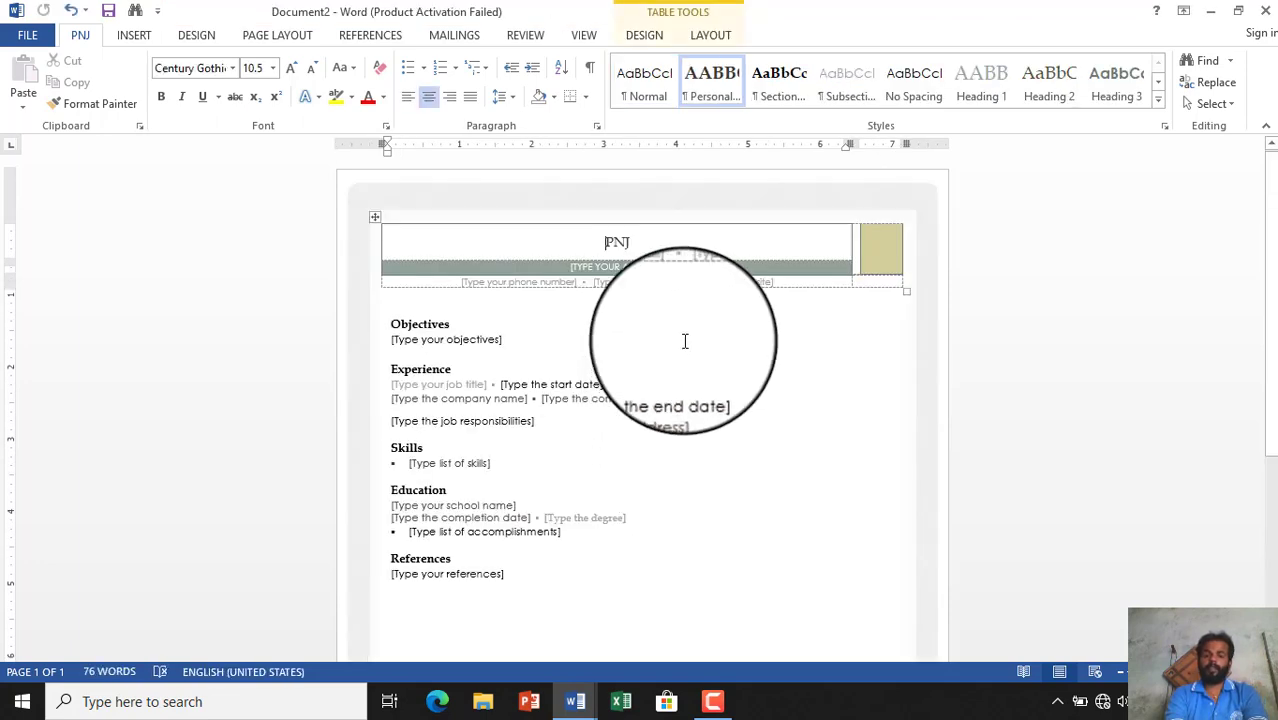
- Replace the resume's placeholder author name with the applicant's full name in capitals
{"action": "left_click", "coordinate": [643, 241]}
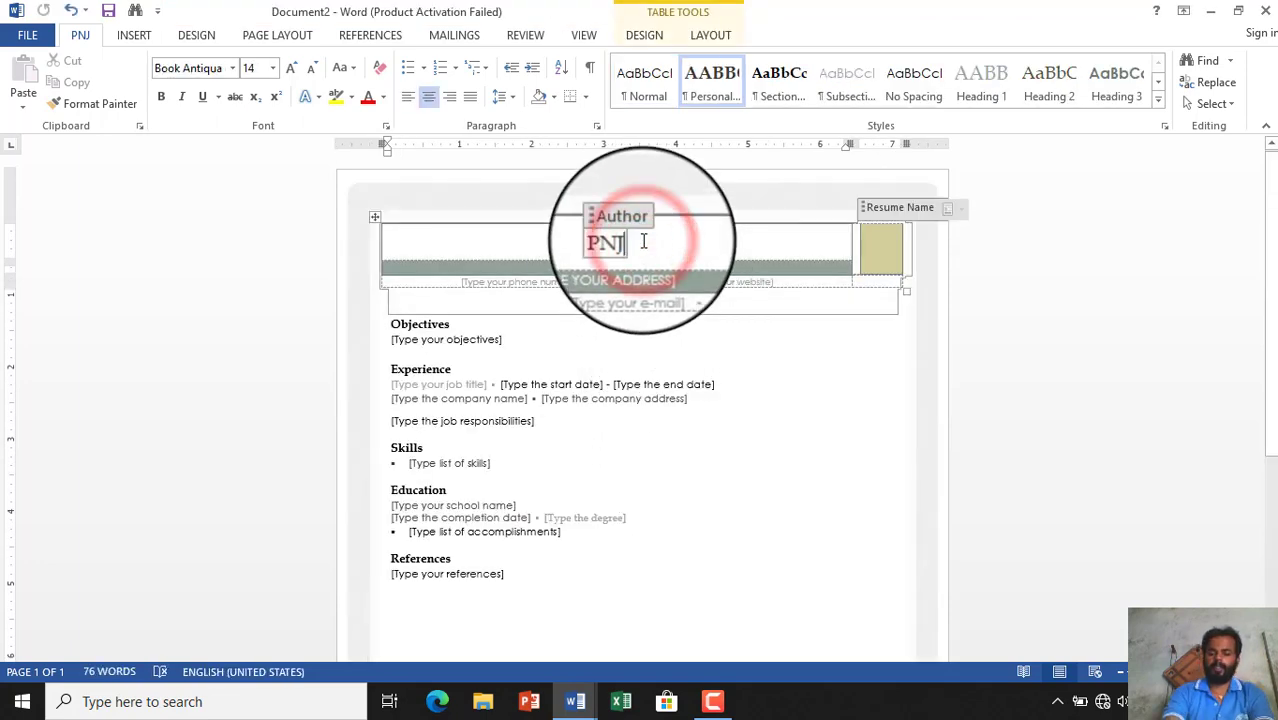
{"action": "key", "text": "BackSpace"}
{"action": "key", "text": "BackSpace"}
{"action": "key", "text": "BackSpace"}
{"action": "key", "text": "BackSpace"}
{"action": "key", "text": "BackSpace"}
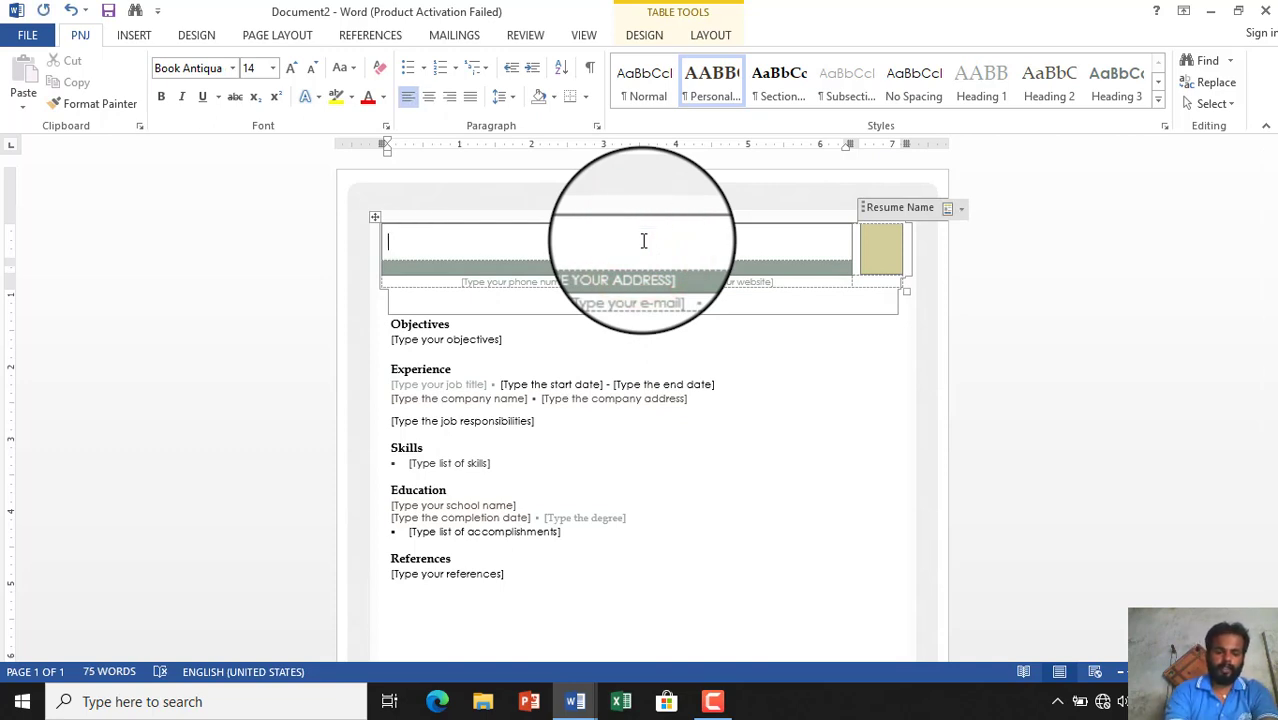
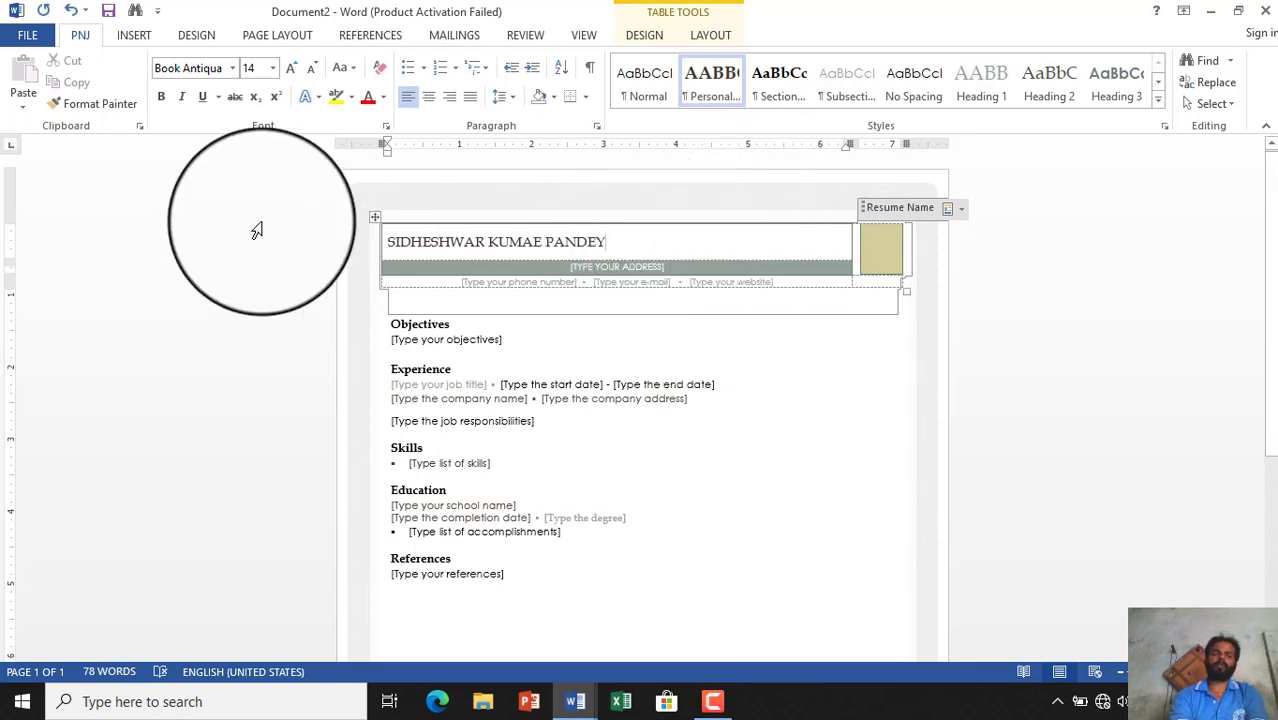
- Move from File > New and the template search box to the Open page's Recent Documents
{"action": "left_click", "coordinate": [20, 42]}
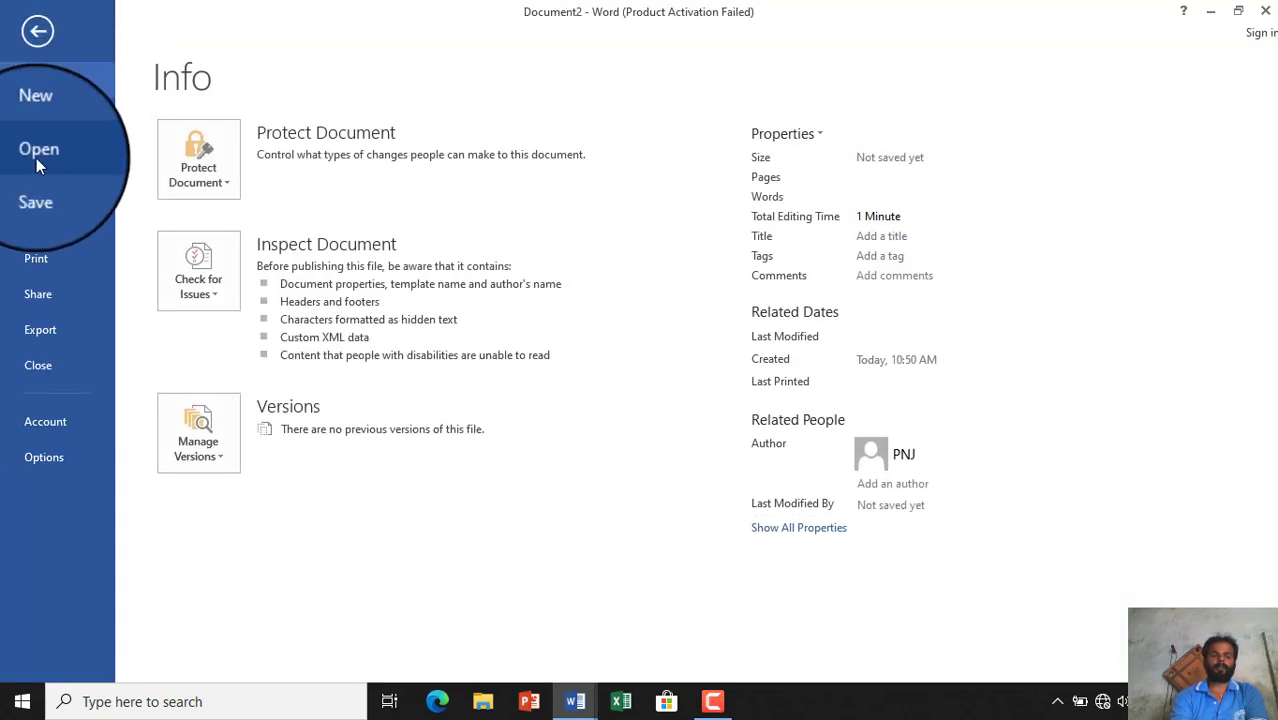
{"action": "left_click", "coordinate": [58, 118]}
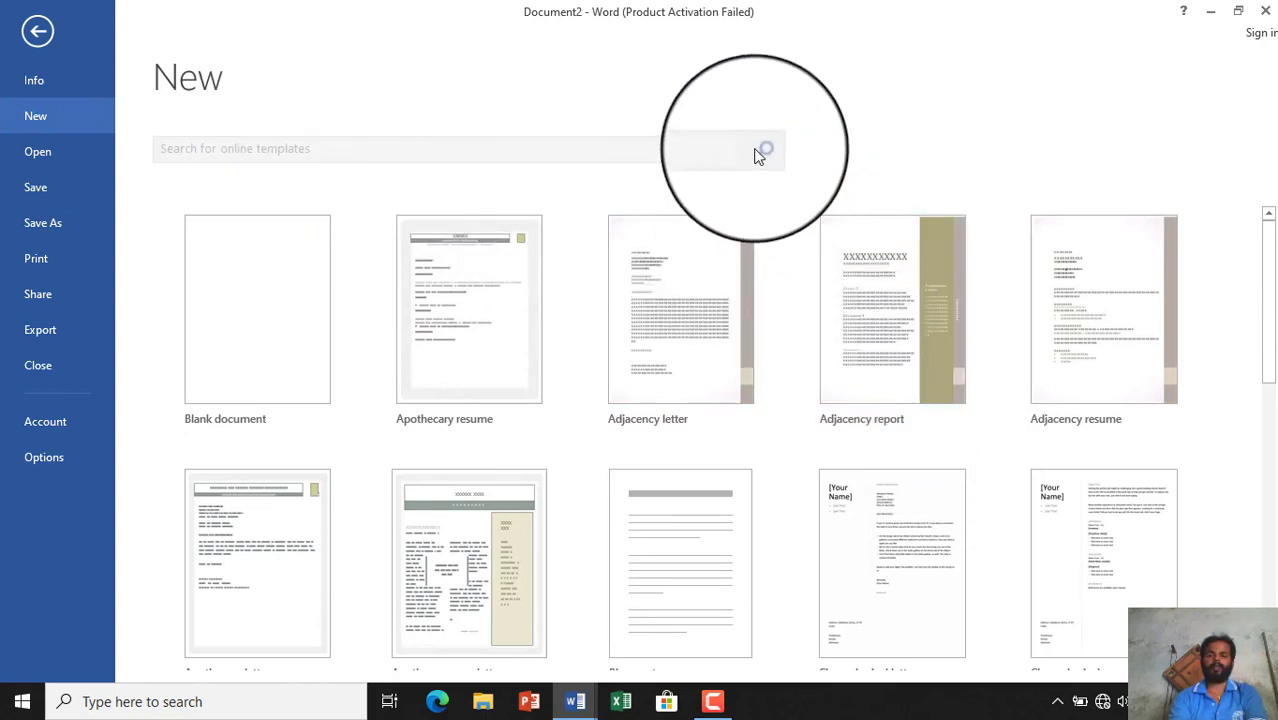
{"action": "left_click", "coordinate": [356, 148]}
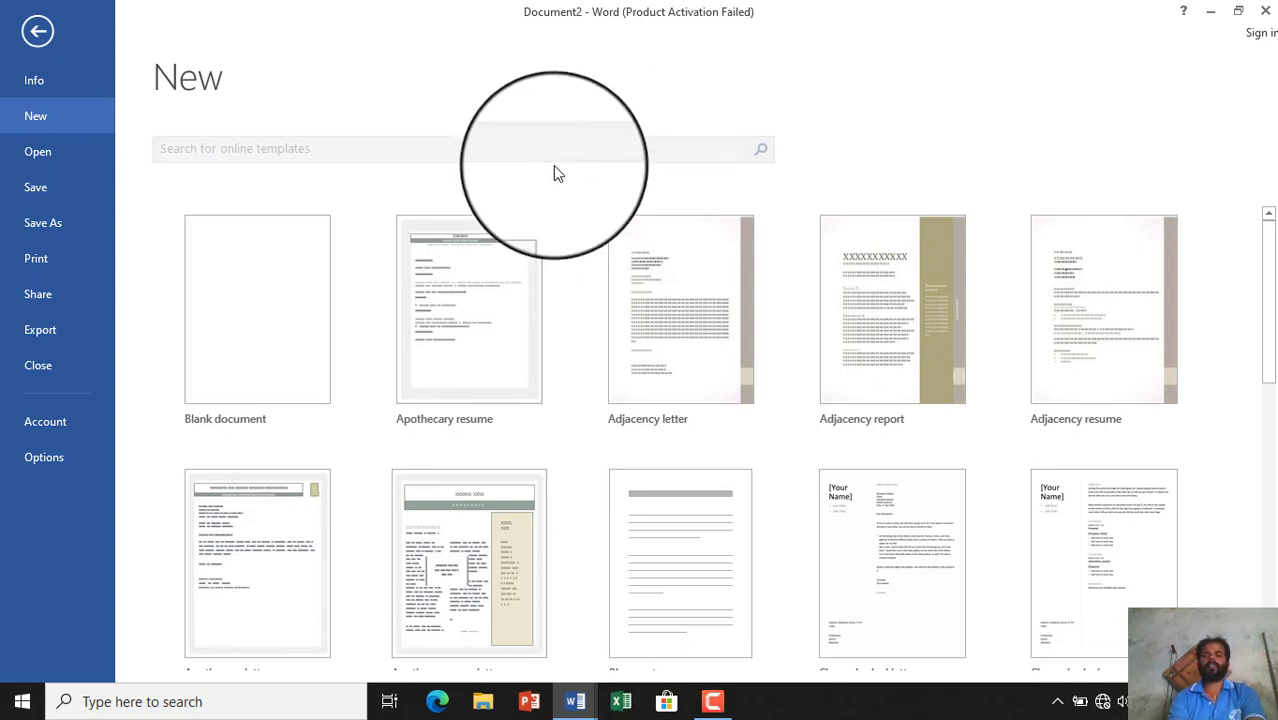
{"action": "left_click", "coordinate": [30, 154]}
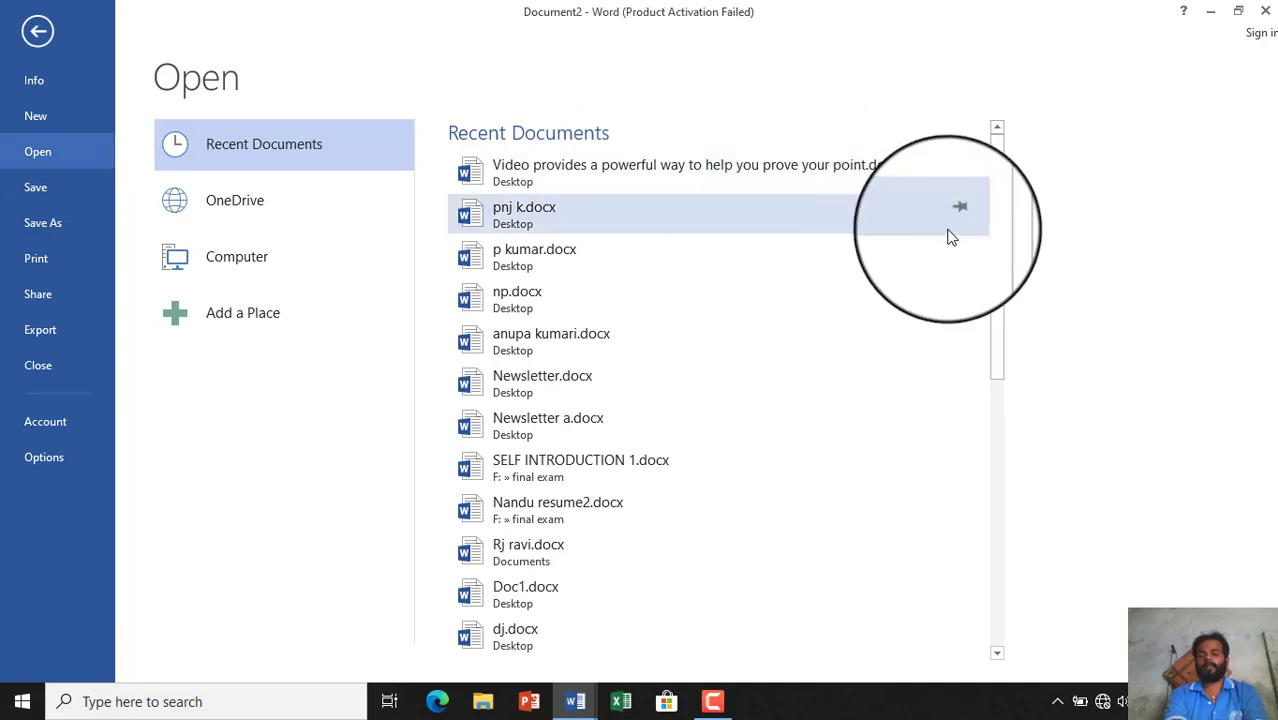
{"action": "left_click_drag", "start_coordinate": [995, 228], "coordinate": [973, 191]}
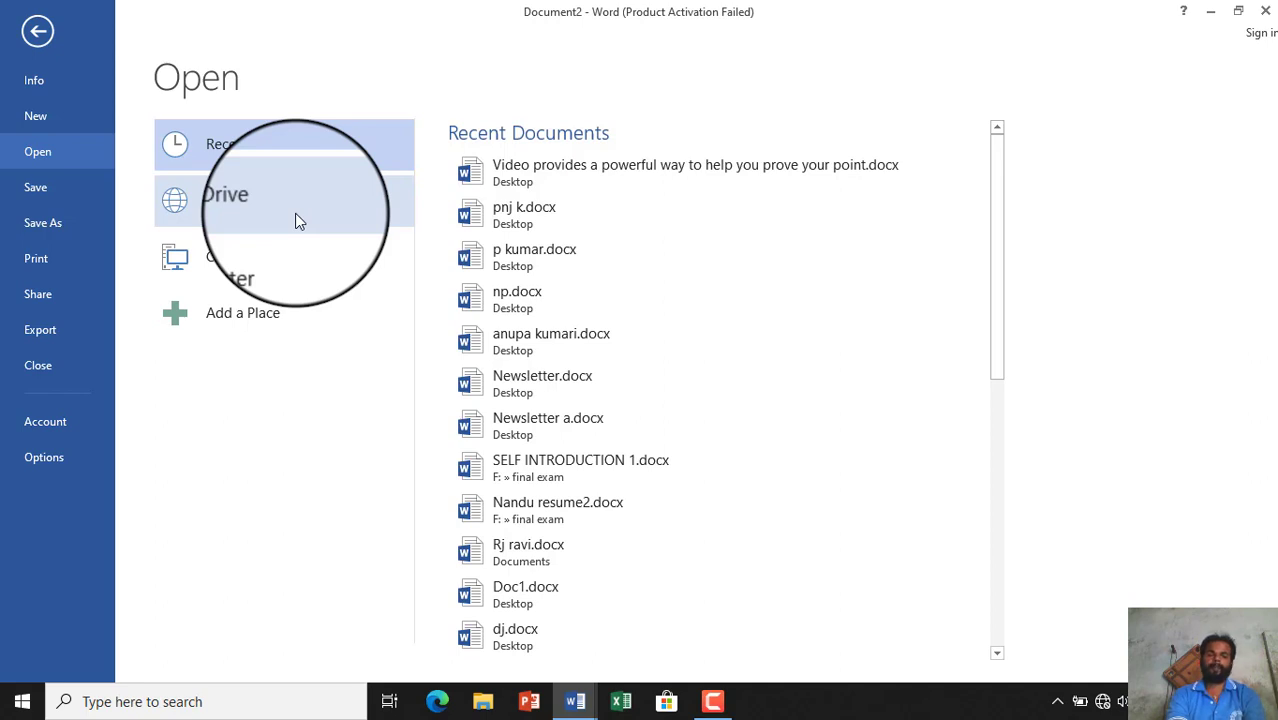
- Look through the OneDrive, Computer and Add a Place locations, then reach Save As with recent Computer folders
{"action": "left_click", "coordinate": [295, 213]}
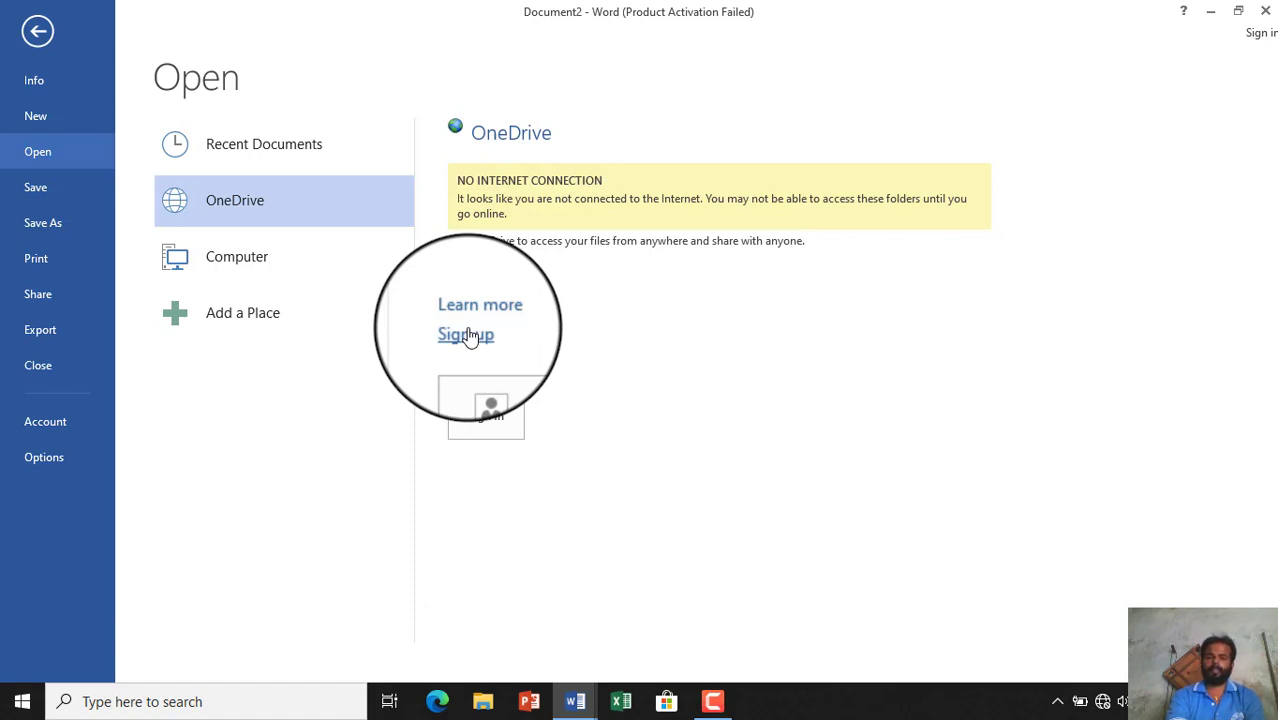
{"action": "left_click", "coordinate": [226, 268]}
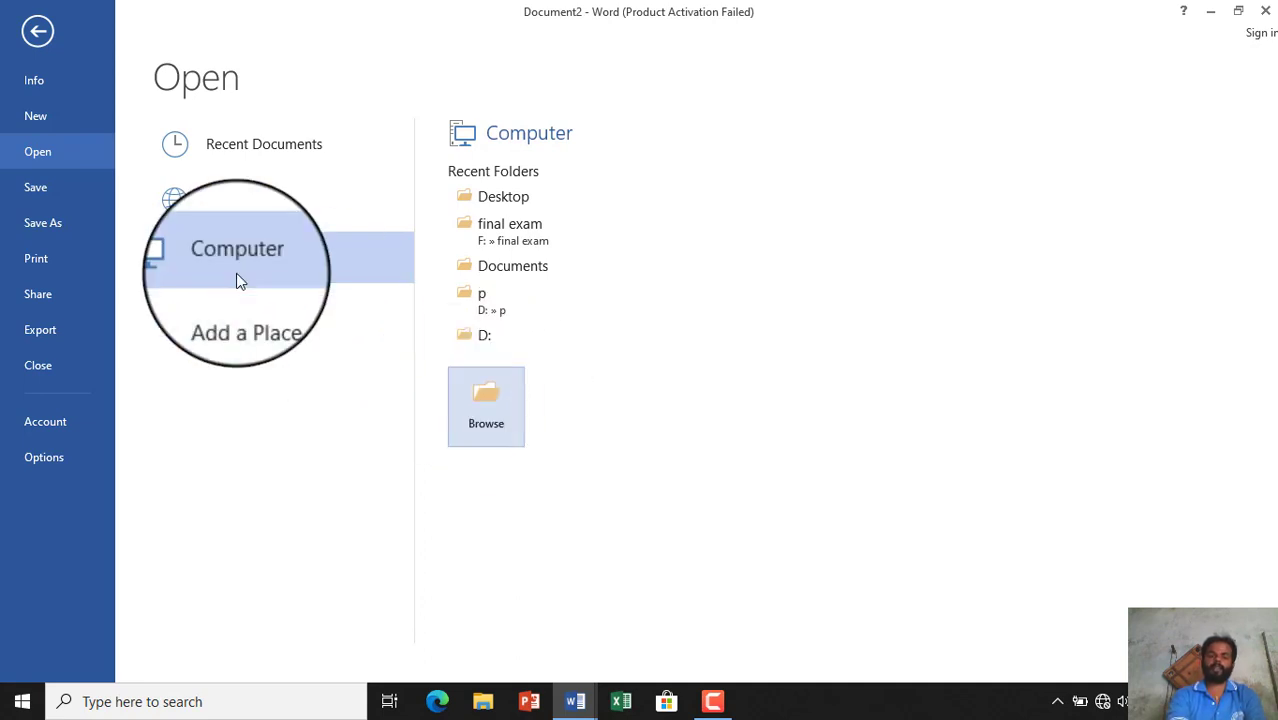
{"action": "left_click", "coordinate": [249, 306]}
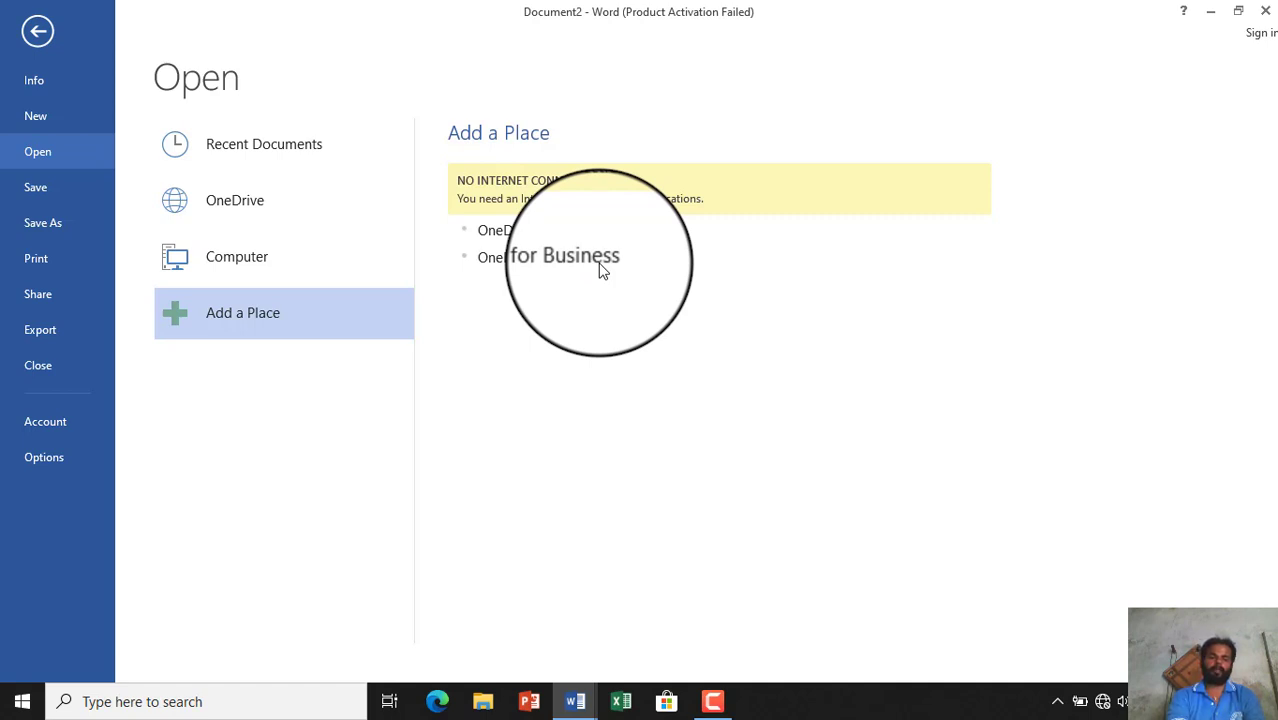
{"action": "left_click", "coordinate": [36, 190]}
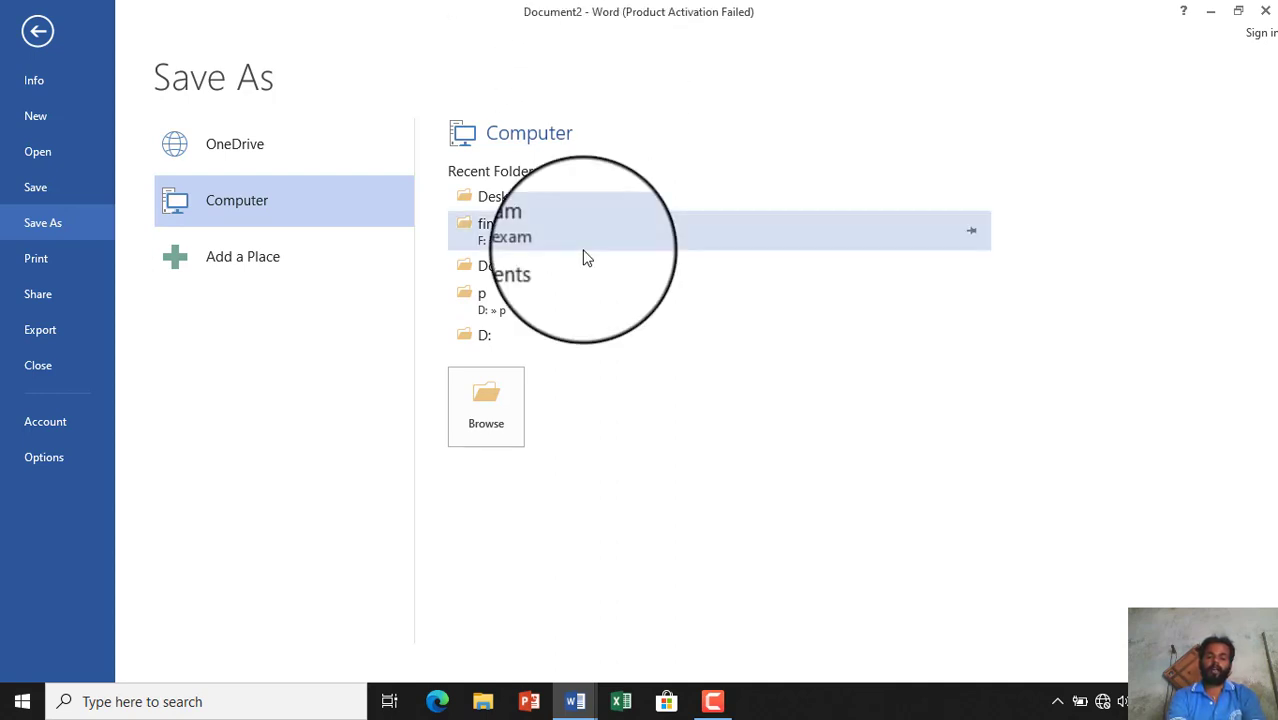
- Save the resume to the Desktop as a Word .docx named with the applicant's first name
{"action": "left_click", "coordinate": [501, 398]}
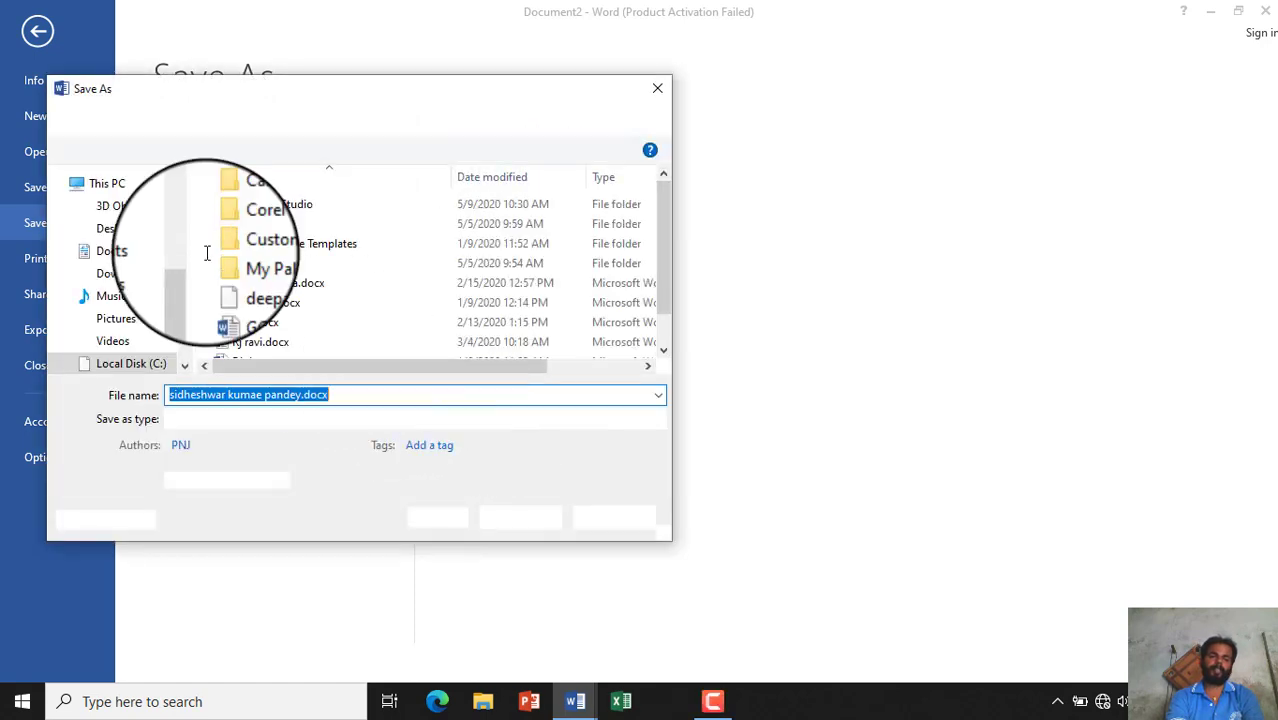
{"action": "mouse_move", "coordinate": [187, 278]}
{"action": "left_mouse_down"}
{"action": "mouse_move", "coordinate": [183, 288]}
{"action": "mouse_move", "coordinate": [183, 261]}
{"action": "left_mouse_up"}
{"action": "left_click", "coordinate": [128, 230]}
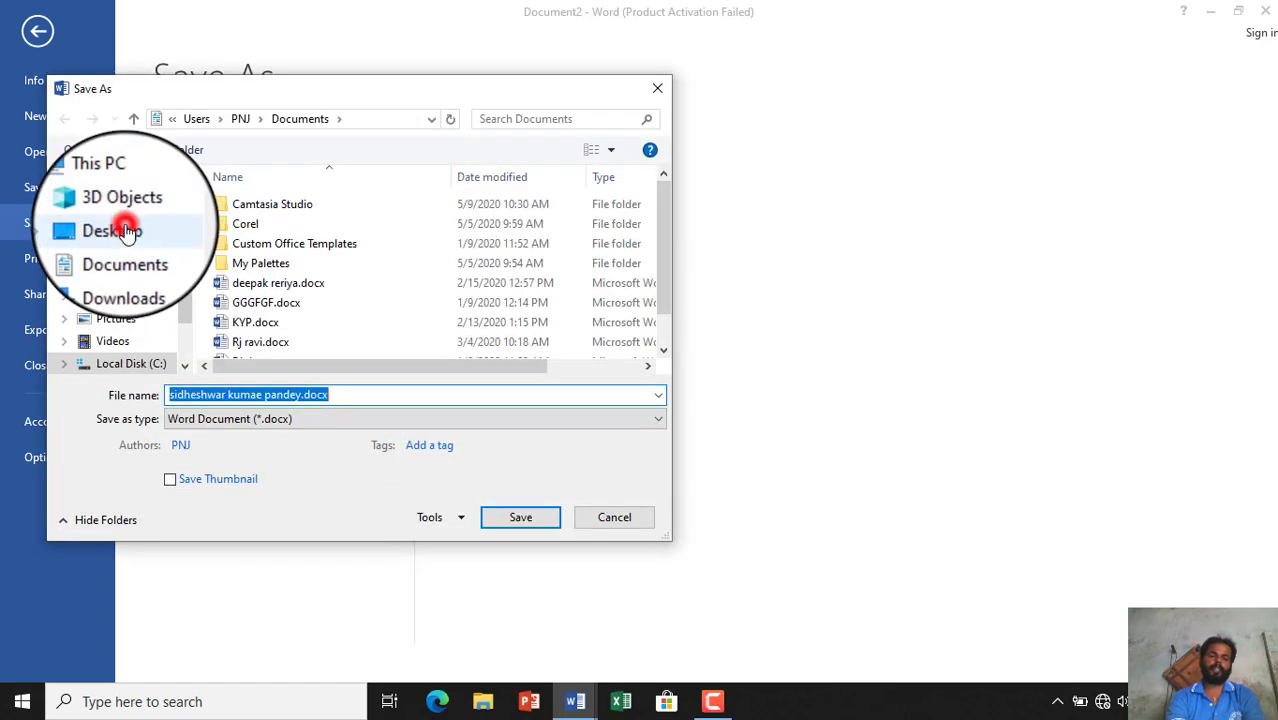
{"action": "left_click", "coordinate": [361, 390]}
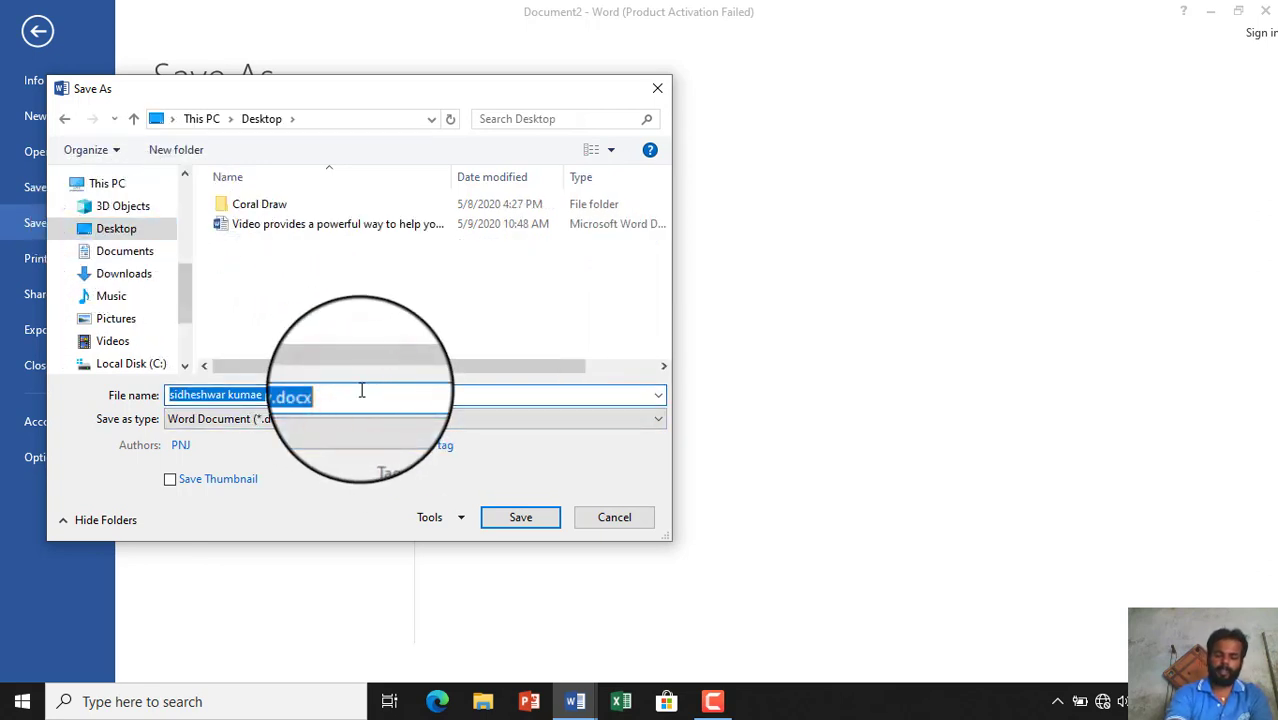
{"action": "left_click", "coordinate": [361, 390]}
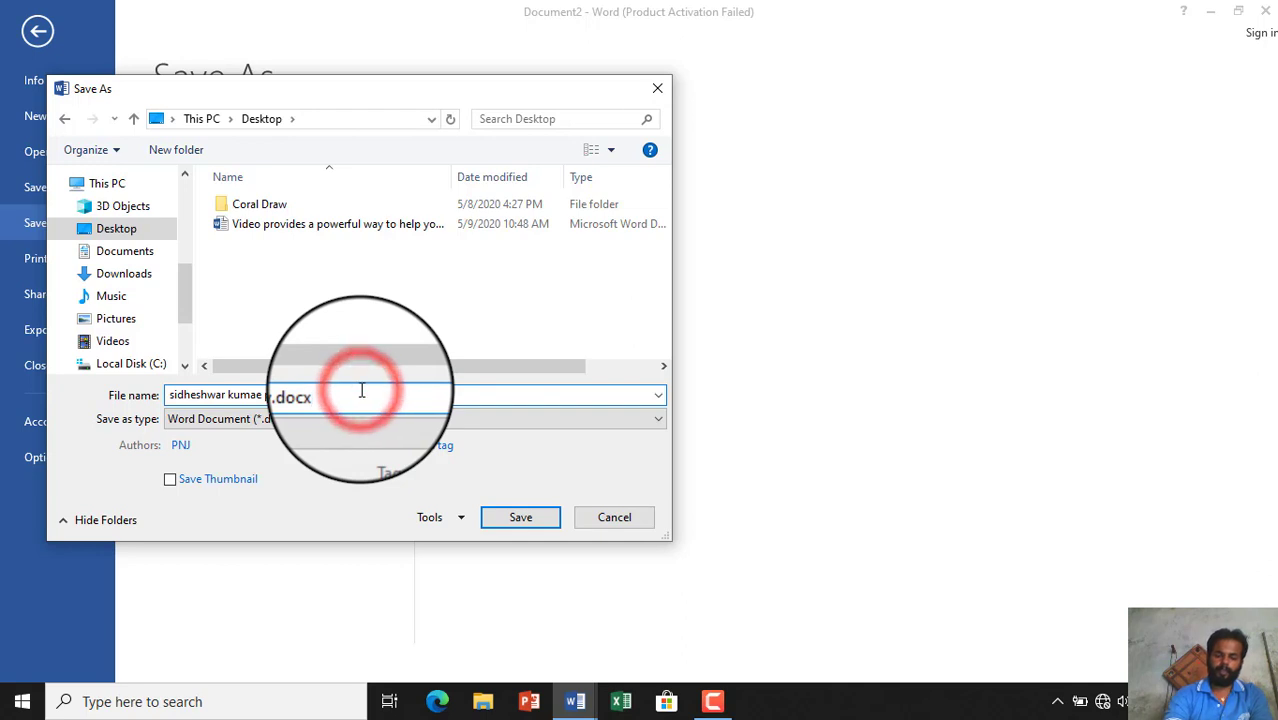
{"action": "key", "text": "BackSpace"}
{"action": "key", "text": "BackSpace"}
{"action": "key", "text": "BackSpace"}
{"action": "key", "text": "BackSpace"}
{"action": "key", "text": "BackSpace"}
{"action": "key", "text": "BackSpace"}
{"action": "key", "text": "BackSpace"}
{"action": "key", "text": "BackSpace"}
{"action": "key", "text": "BackSpace"}
{"action": "key", "text": "BackSpace"}
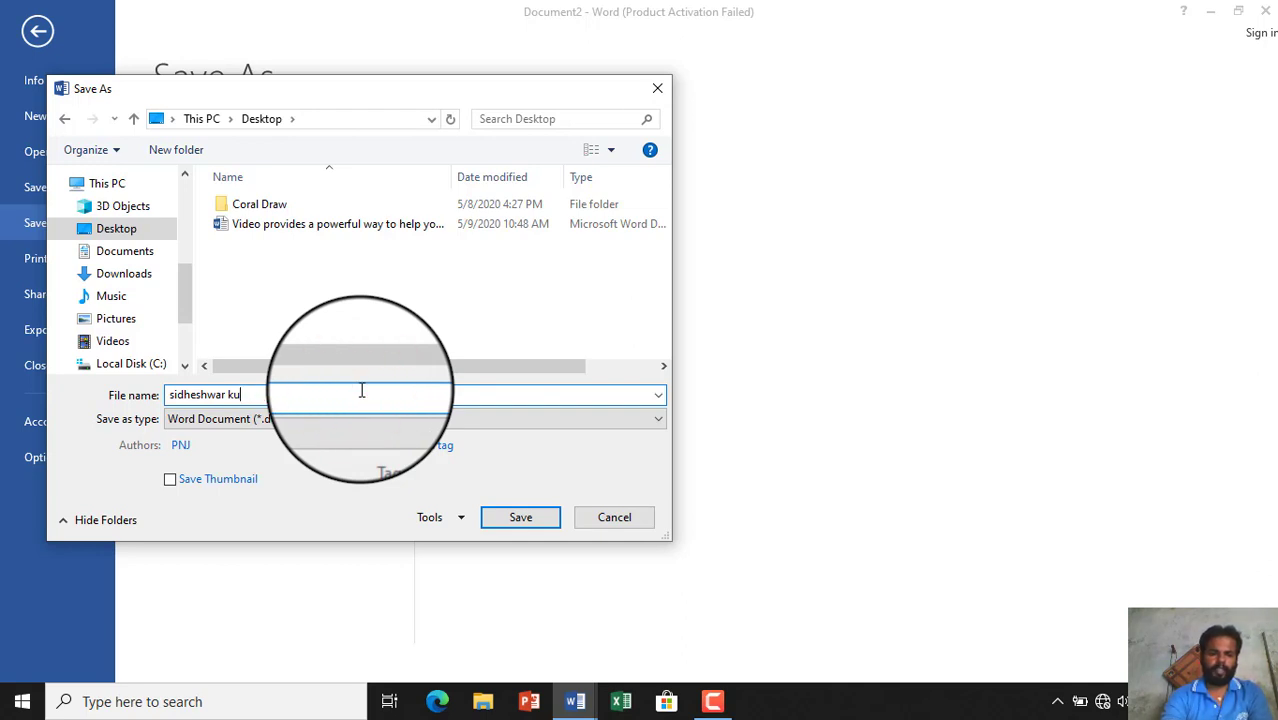
{"action": "key", "text": "BackSpace"}
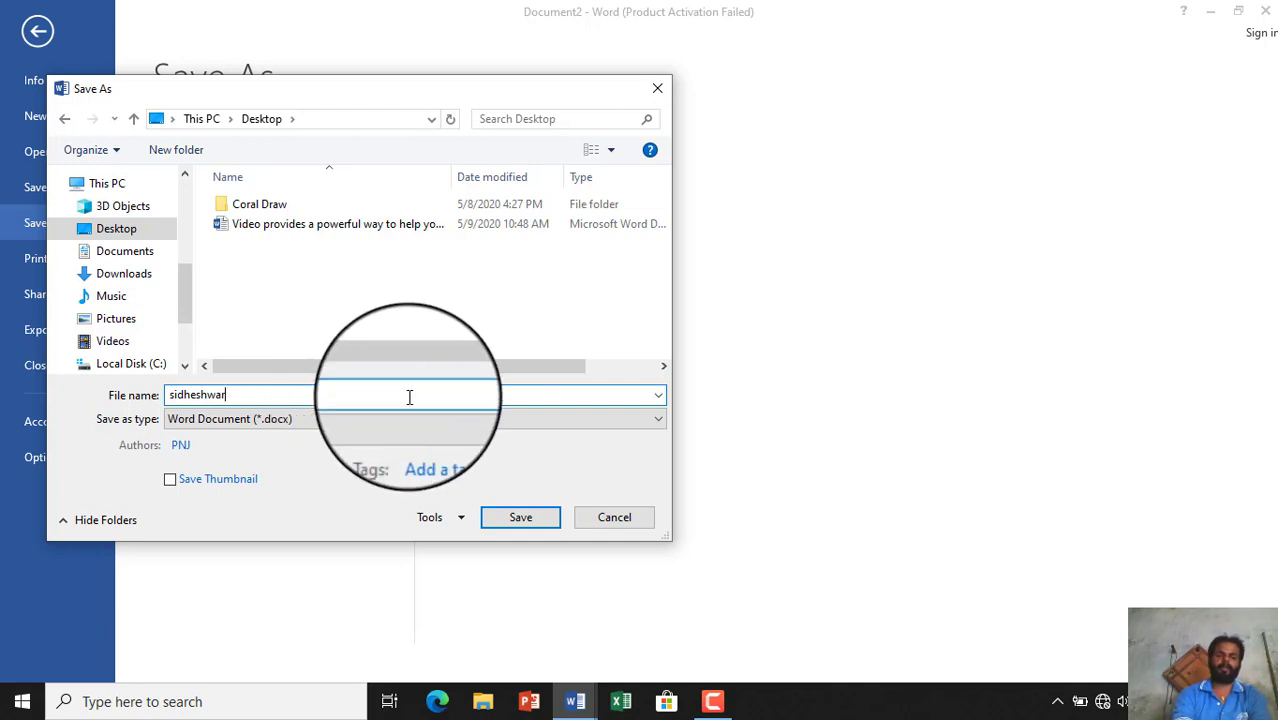
{"action": "left_click", "coordinate": [532, 521]}
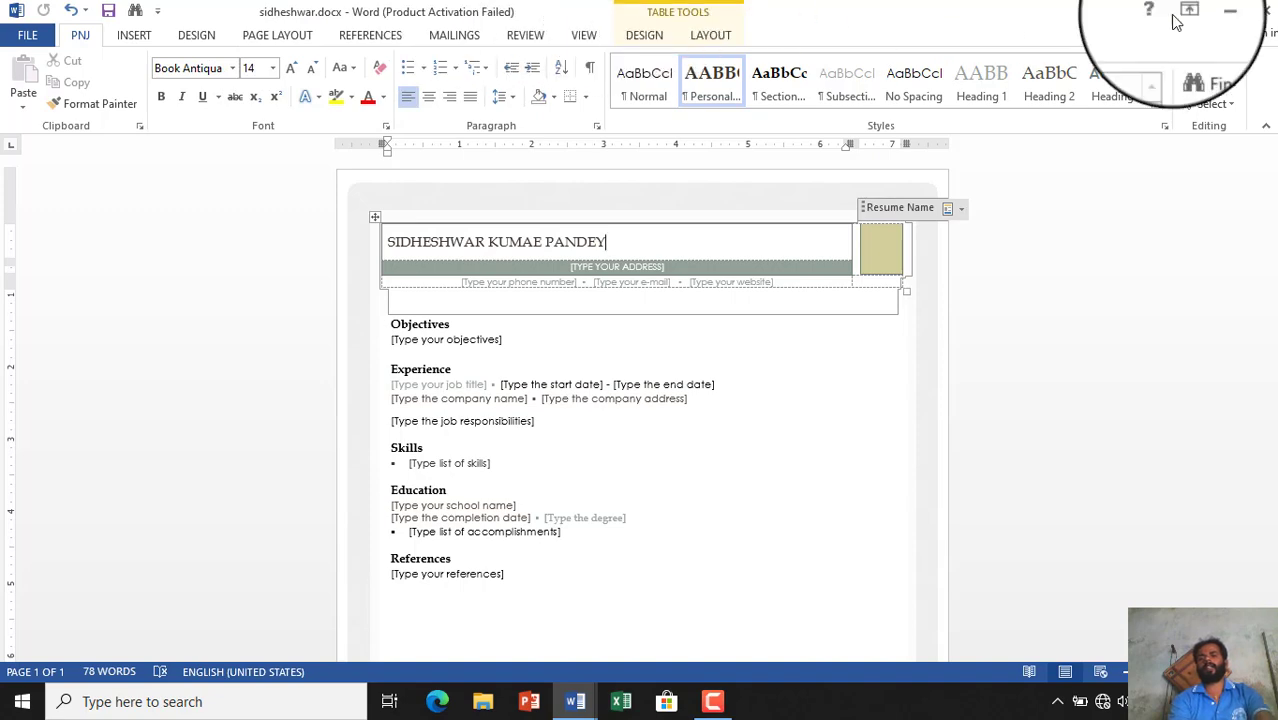
- Minimize both Word windows to check the desktop, restore the resume, and open its Info page
{"action": "left_click", "coordinate": [1218, 12]}
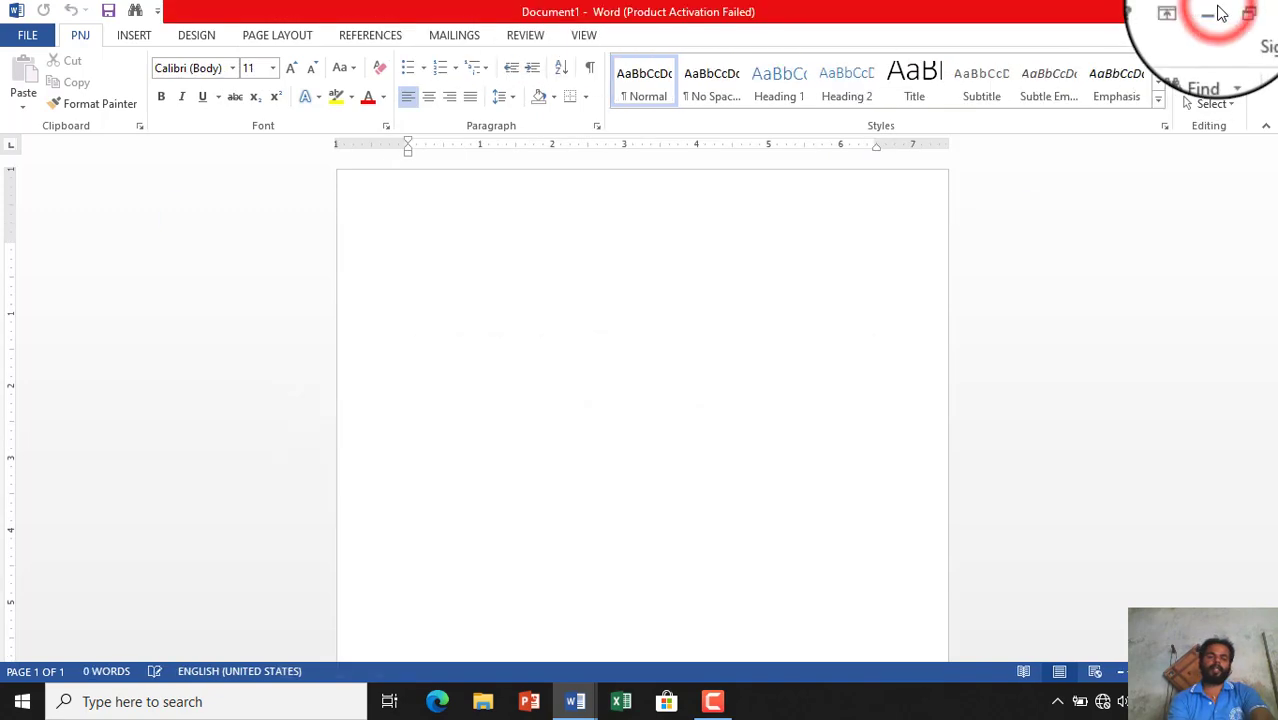
{"action": "left_click", "coordinate": [1214, 12]}
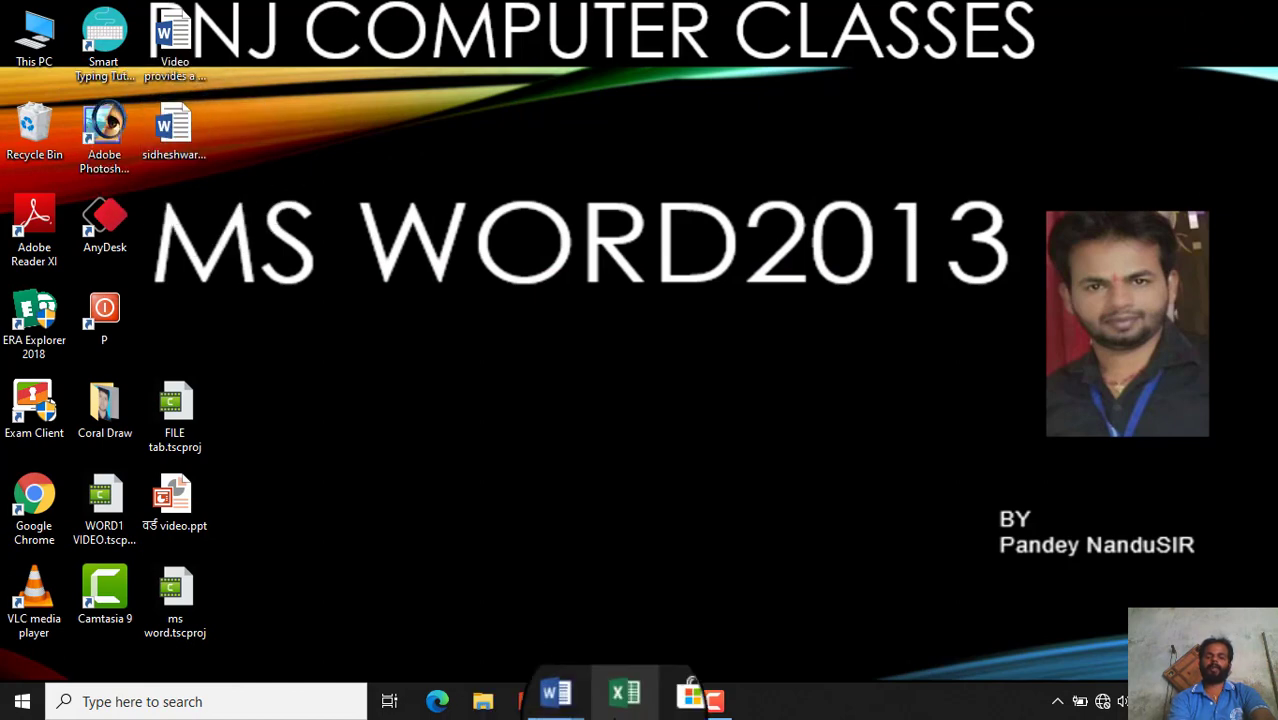
{"action": "mouse_move", "coordinate": [578, 706]}
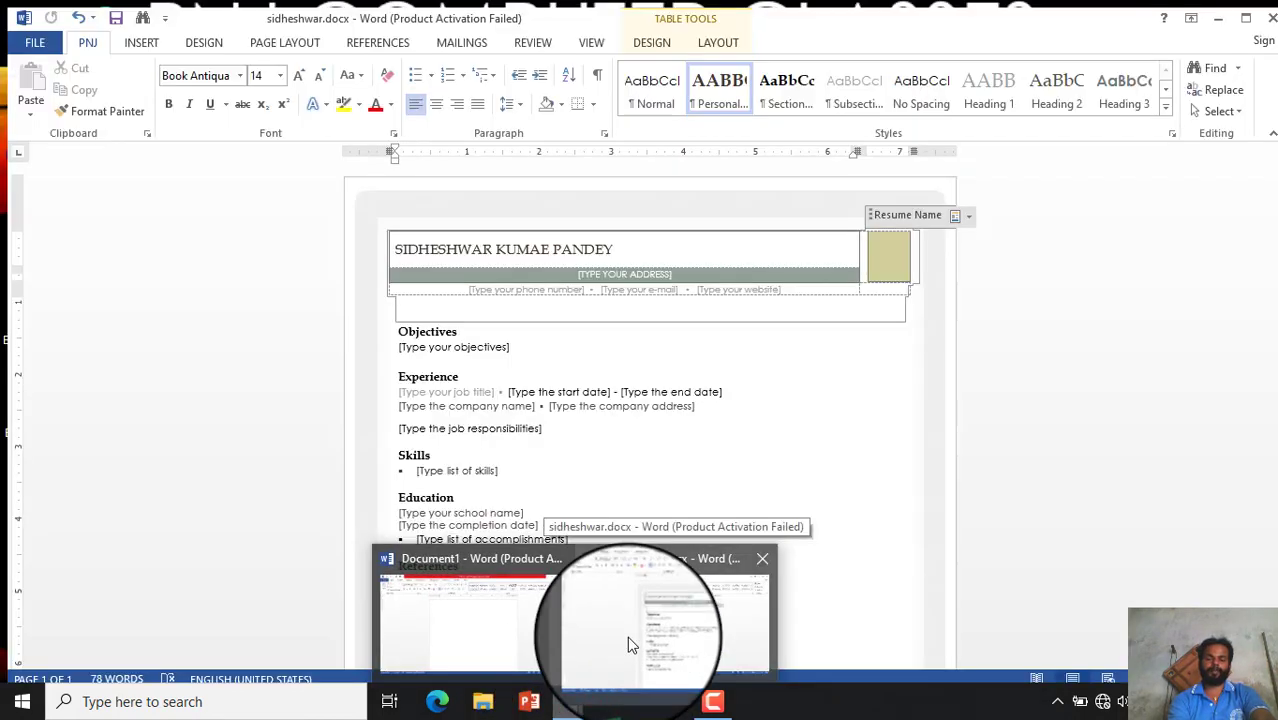
{"action": "left_click", "coordinate": [627, 636]}
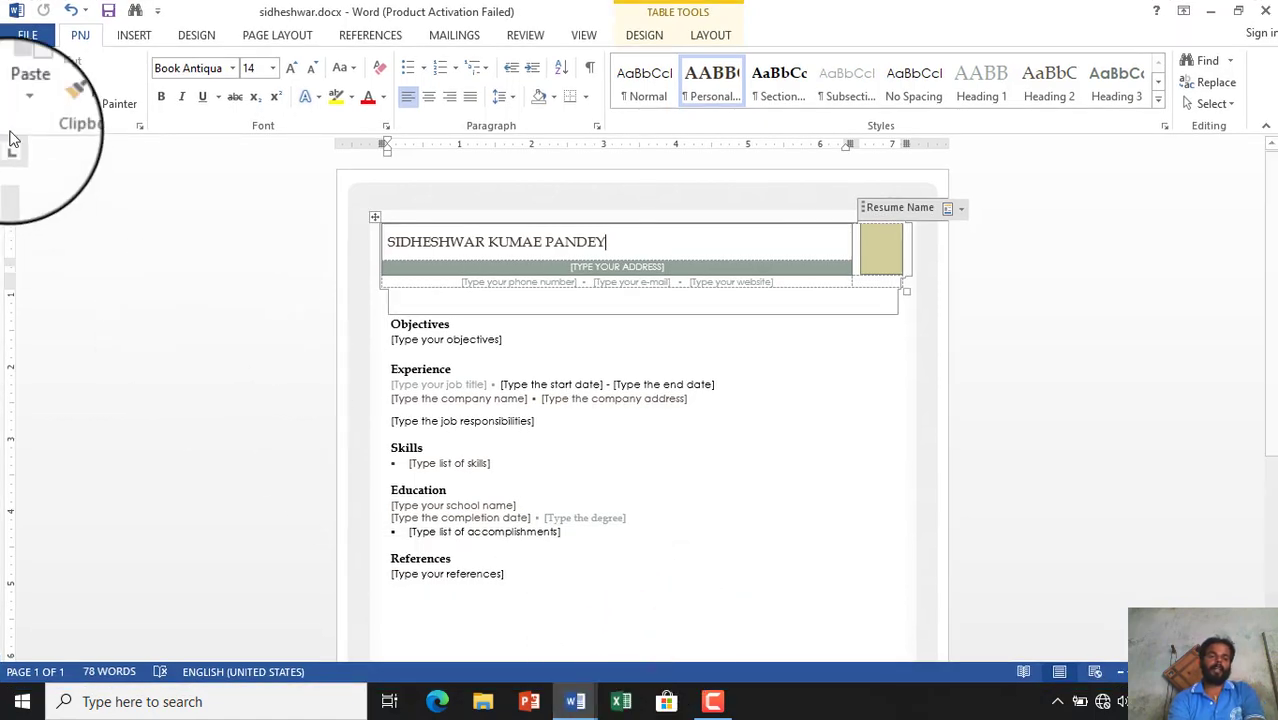
{"action": "left_click", "coordinate": [24, 44]}
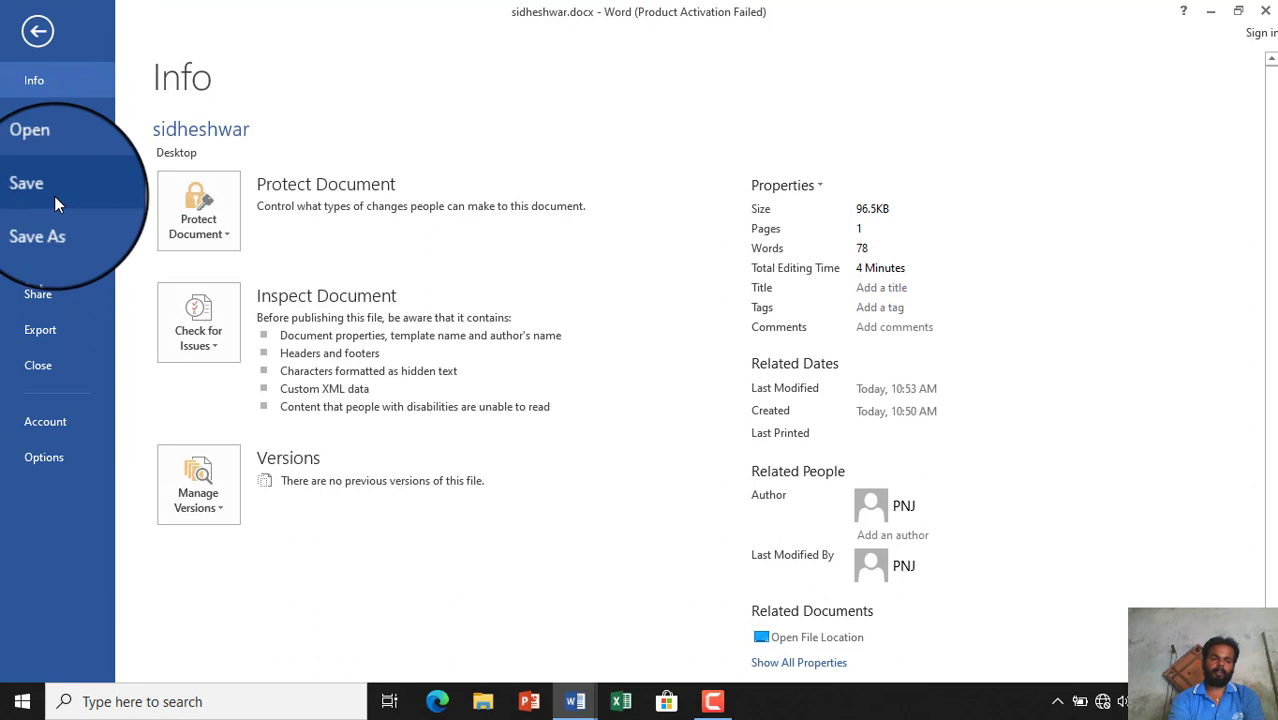
- Show the Print screen with a one-page preview of the resume
{"action": "left_click", "coordinate": [68, 223]}
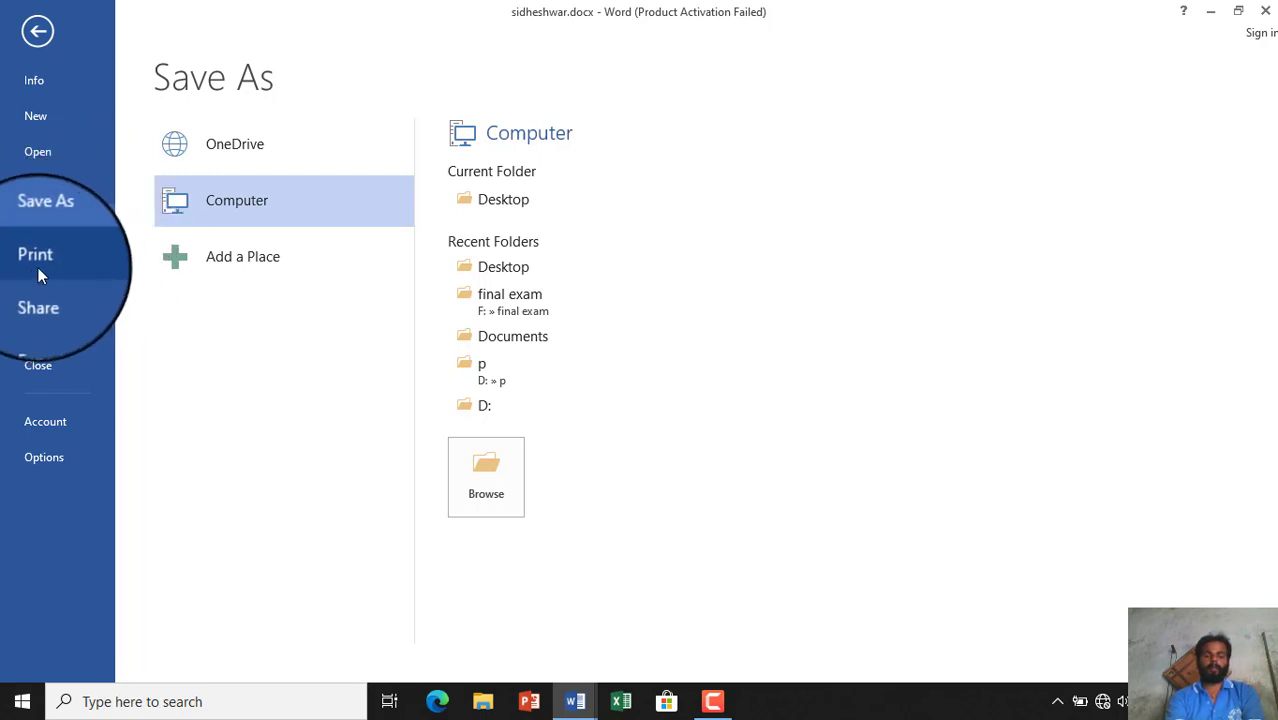
{"action": "left_click", "coordinate": [44, 266]}
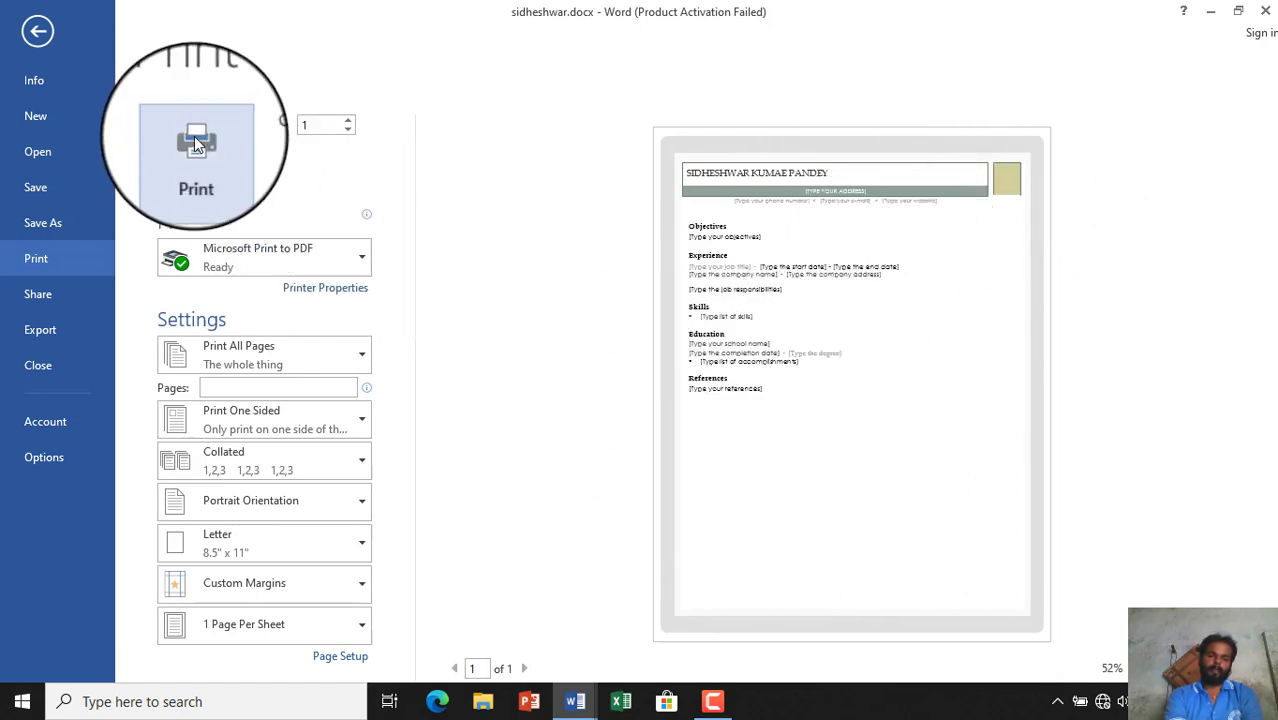
- Raise the number of copies to 7
{"action": "left_click", "coordinate": [346, 122]}
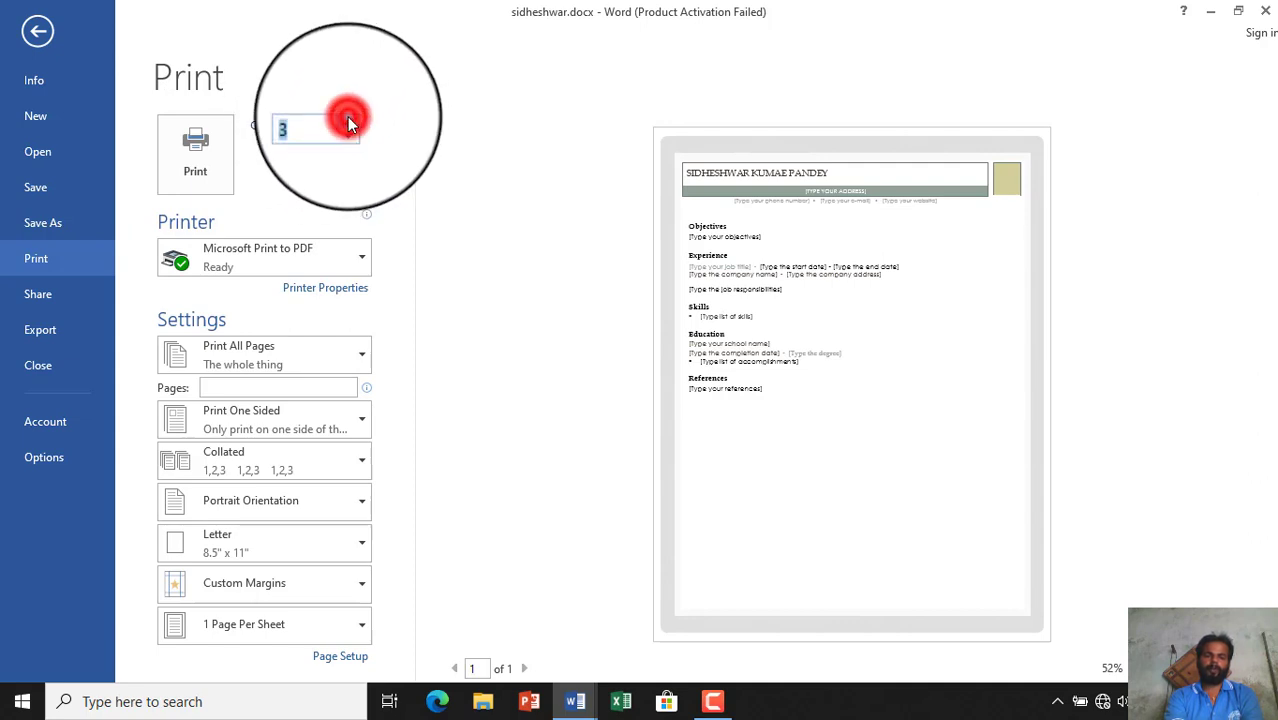
{"action": "left_click", "coordinate": [346, 122]}
{"action": "left_click", "coordinate": [346, 122]}
{"action": "left_click", "coordinate": [346, 122]}
{"action": "left_click", "coordinate": [346, 122]}
{"action": "left_click", "coordinate": [347, 122]}
- Choose Microsoft XPS Document Writer as the printer and print only the current page
{"action": "left_click", "coordinate": [362, 257]}
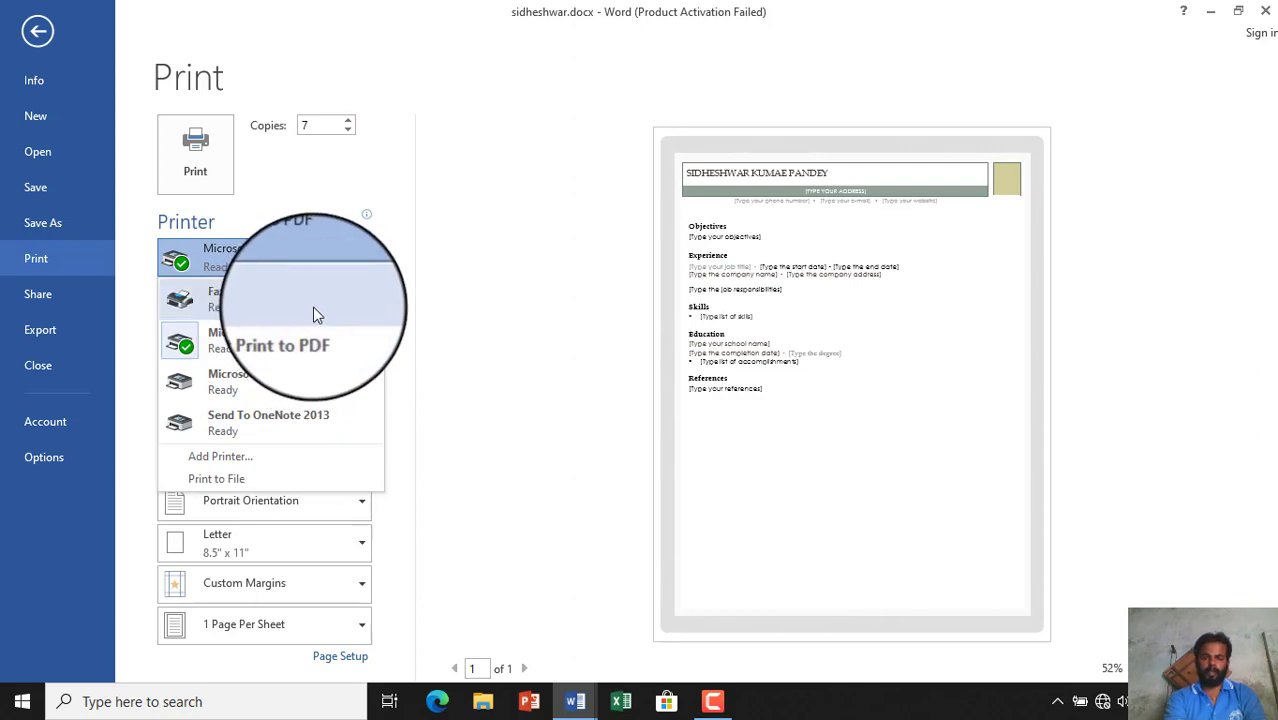
{"action": "left_click", "coordinate": [302, 383]}
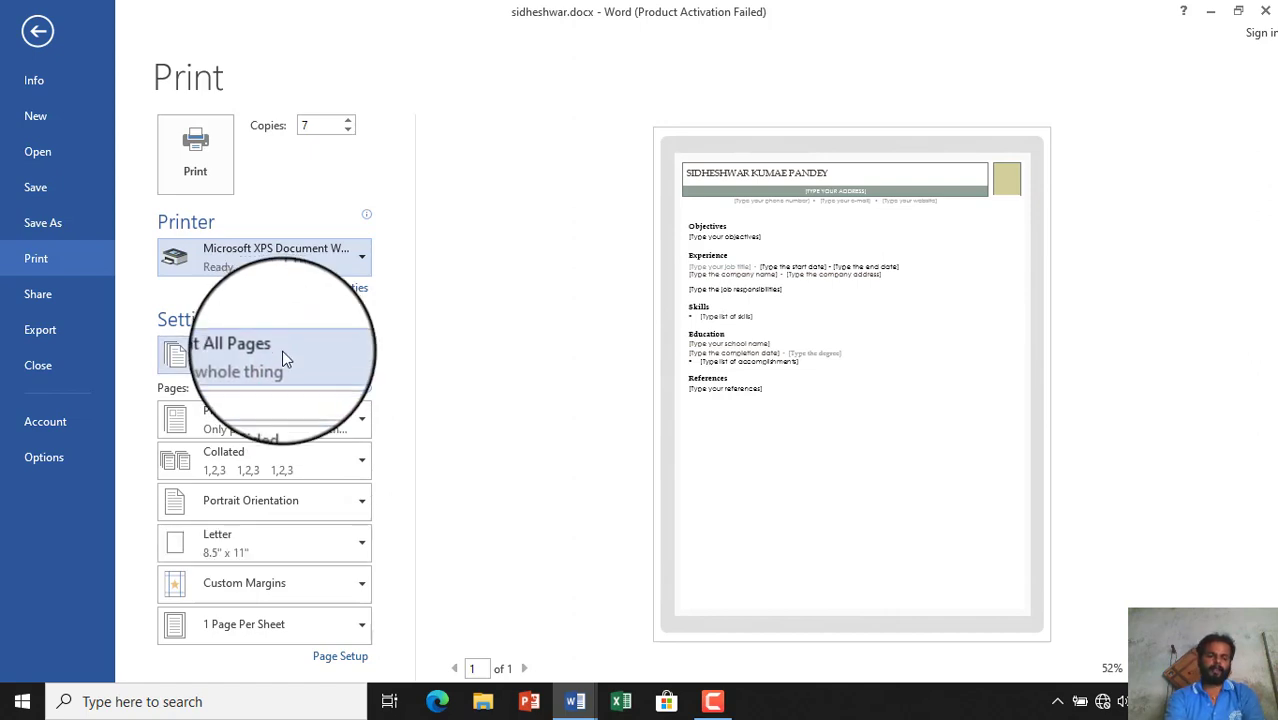
{"action": "left_click", "coordinate": [362, 360]}
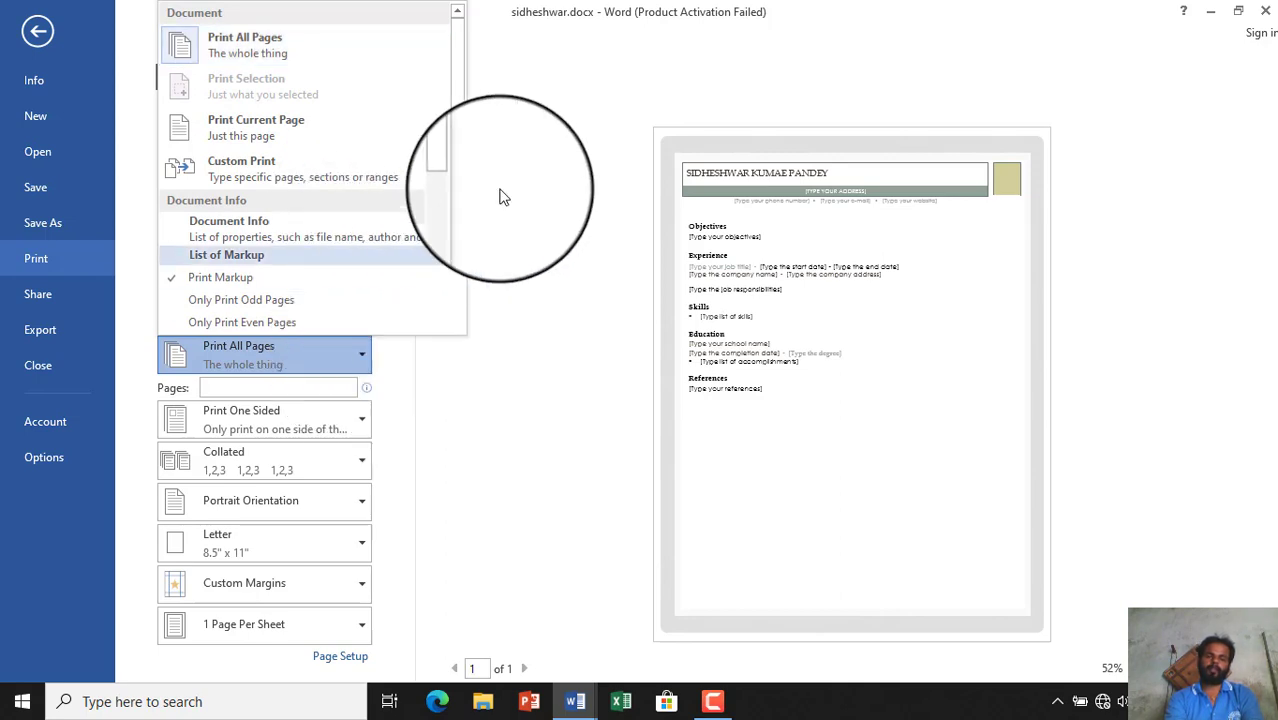
{"action": "left_click", "coordinate": [295, 127]}
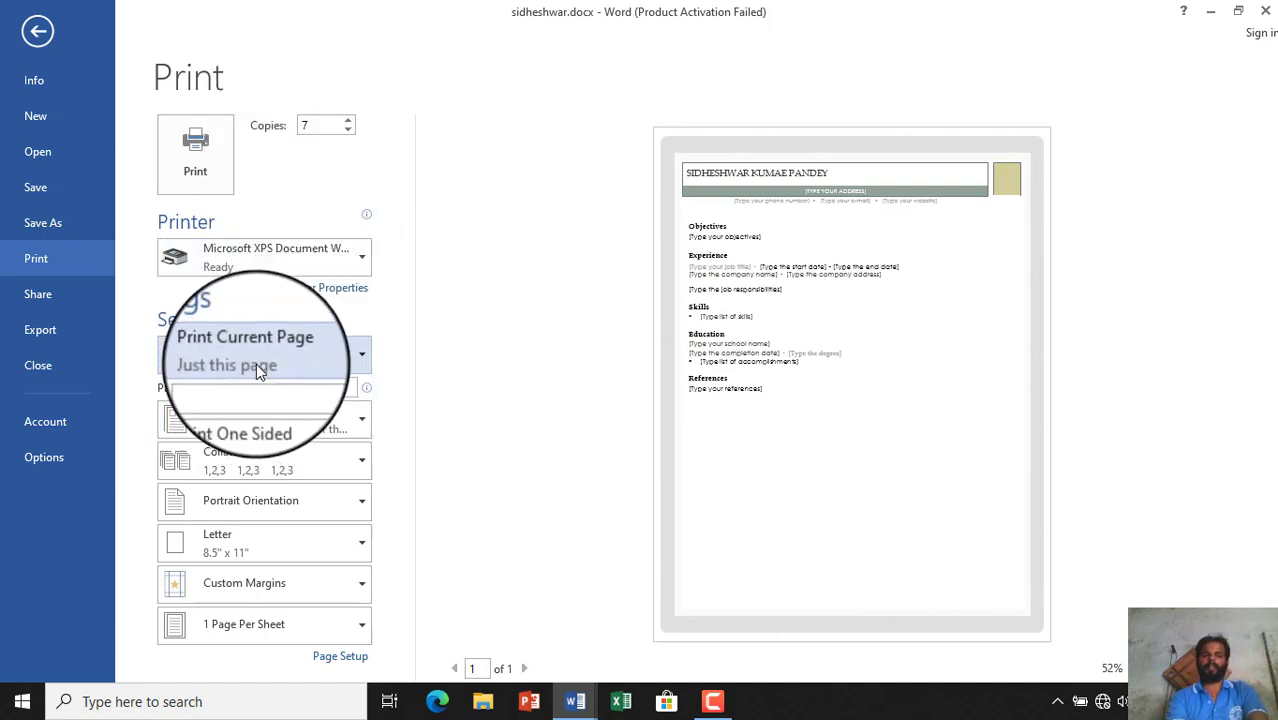
- Keep printing one-sided and change collation from Collated to Uncollated
{"action": "left_click", "coordinate": [323, 386]}
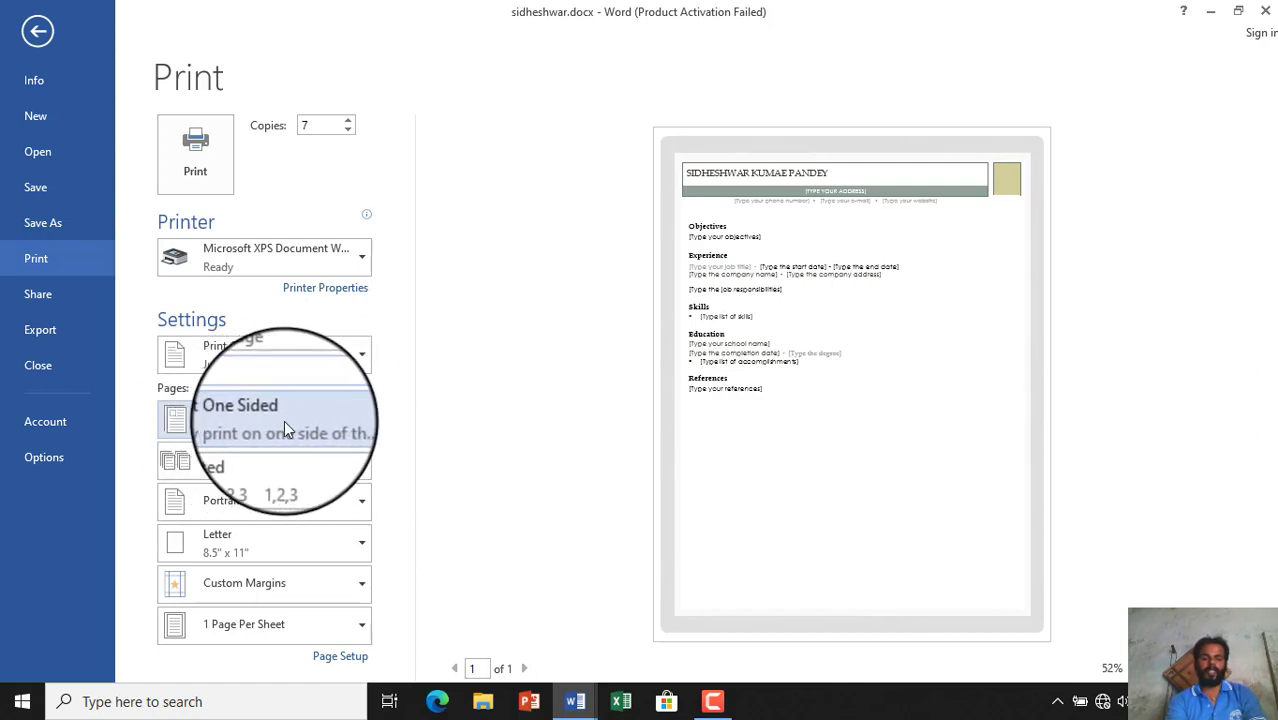
{"action": "left_click", "coordinate": [360, 420]}
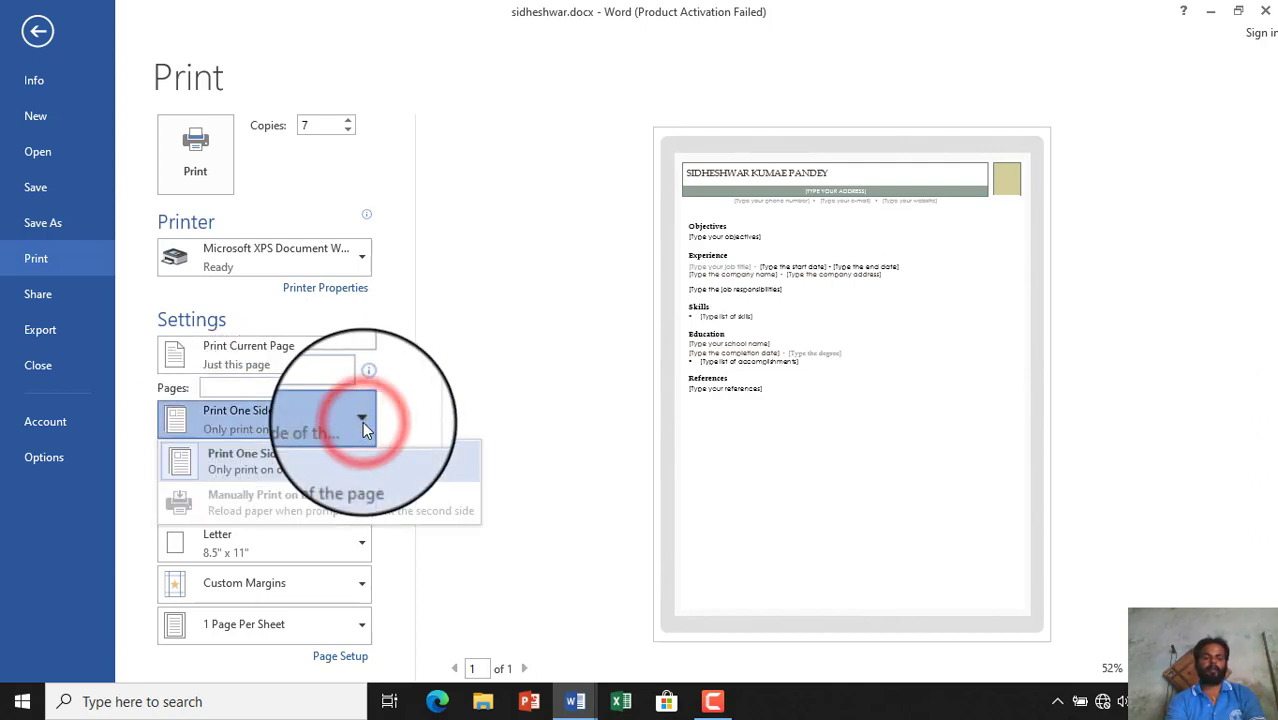
{"action": "left_click", "coordinate": [441, 396]}
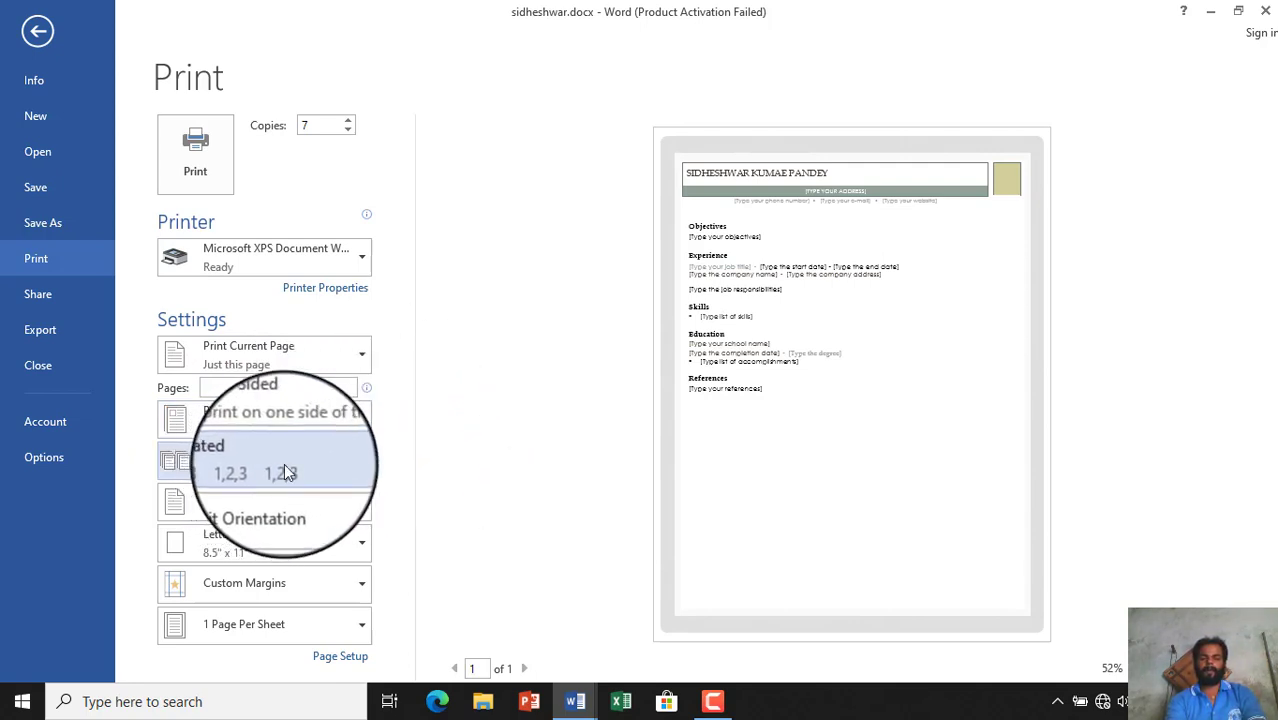
{"action": "left_click", "coordinate": [361, 460]}
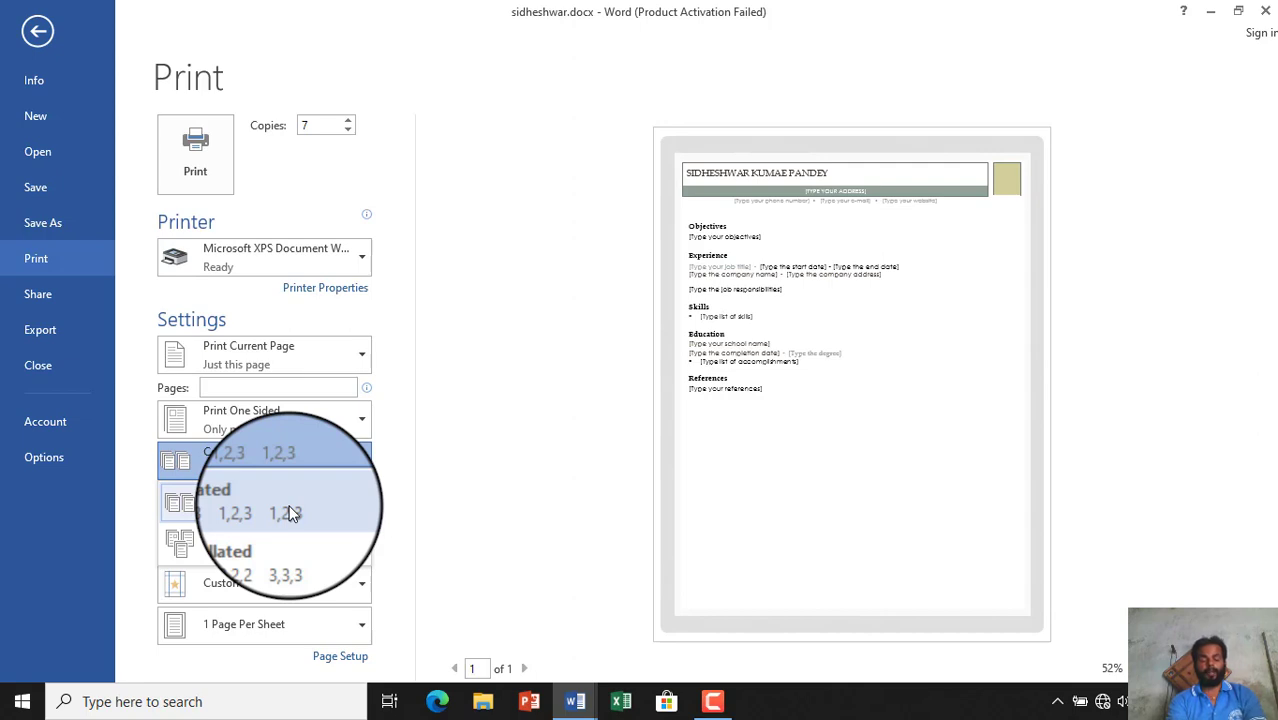
{"action": "left_click", "coordinate": [231, 541]}
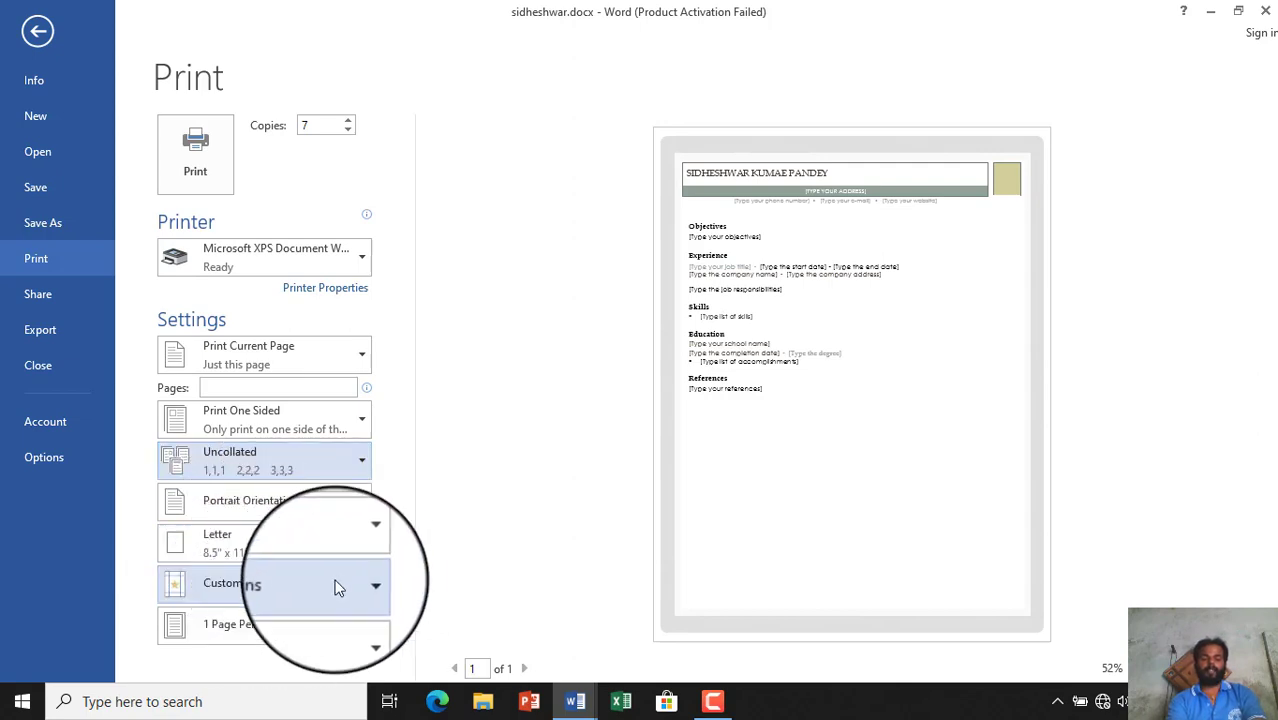
- Apply Normal margins, then switch to Narrow 0.5-inch margins
{"action": "left_click", "coordinate": [362, 588]}
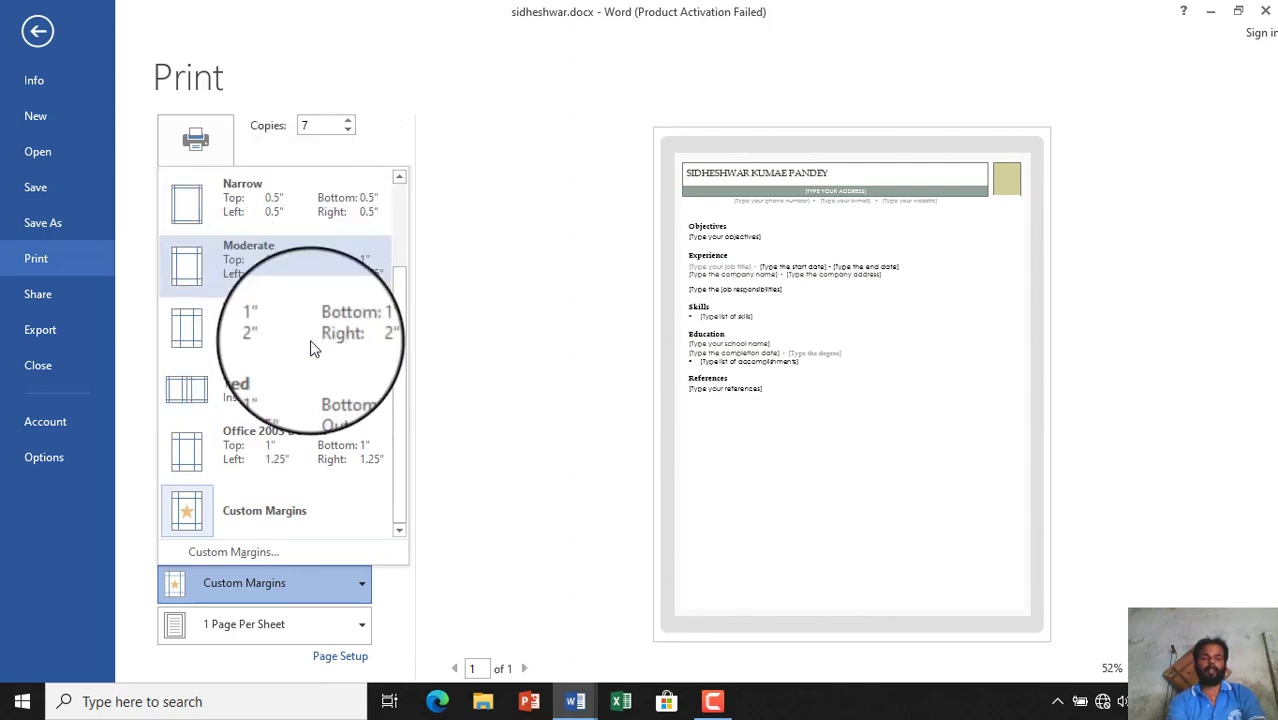
{"action": "left_click_drag", "start_coordinate": [403, 461], "coordinate": [402, 363]}
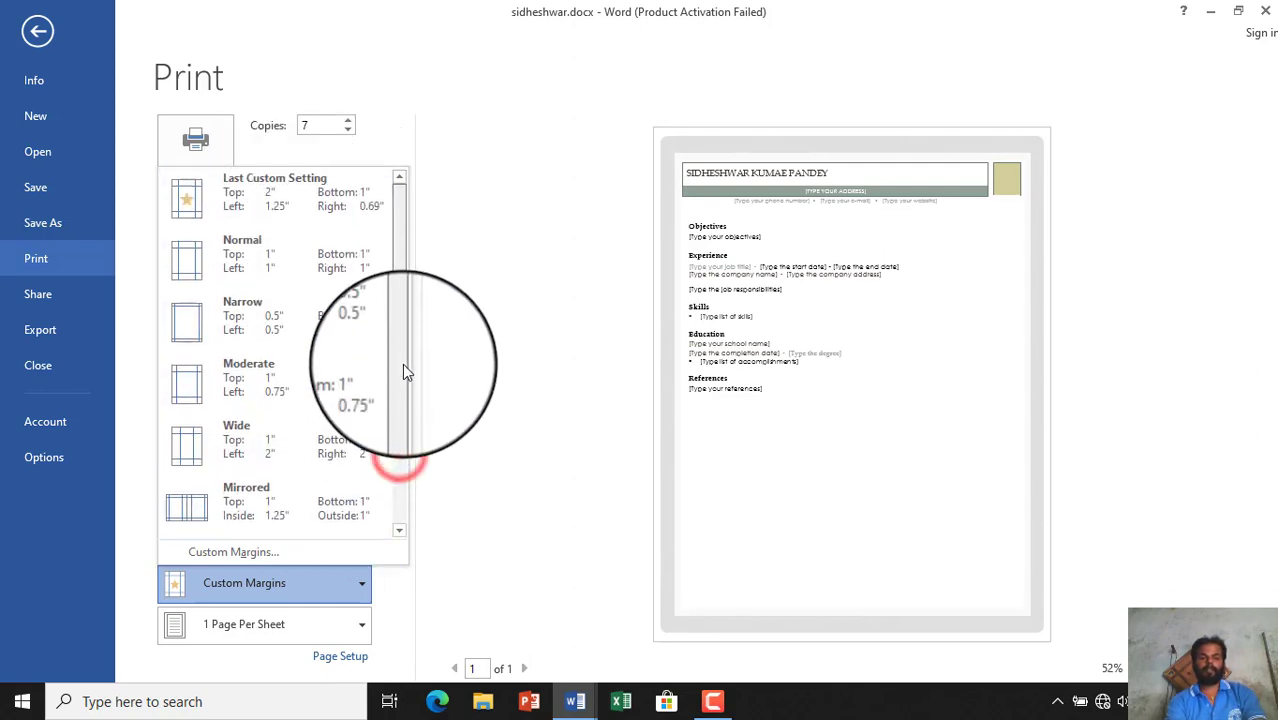
{"action": "left_click", "coordinate": [288, 260]}
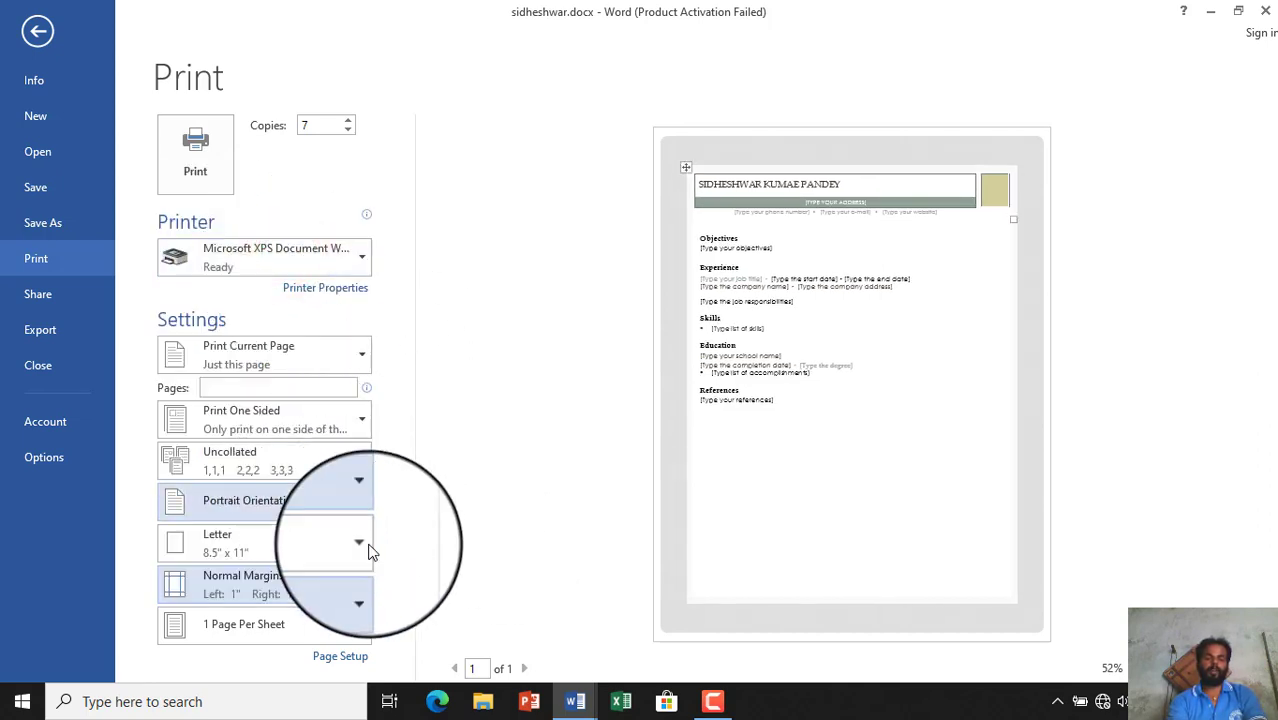
{"action": "left_click", "coordinate": [360, 580]}
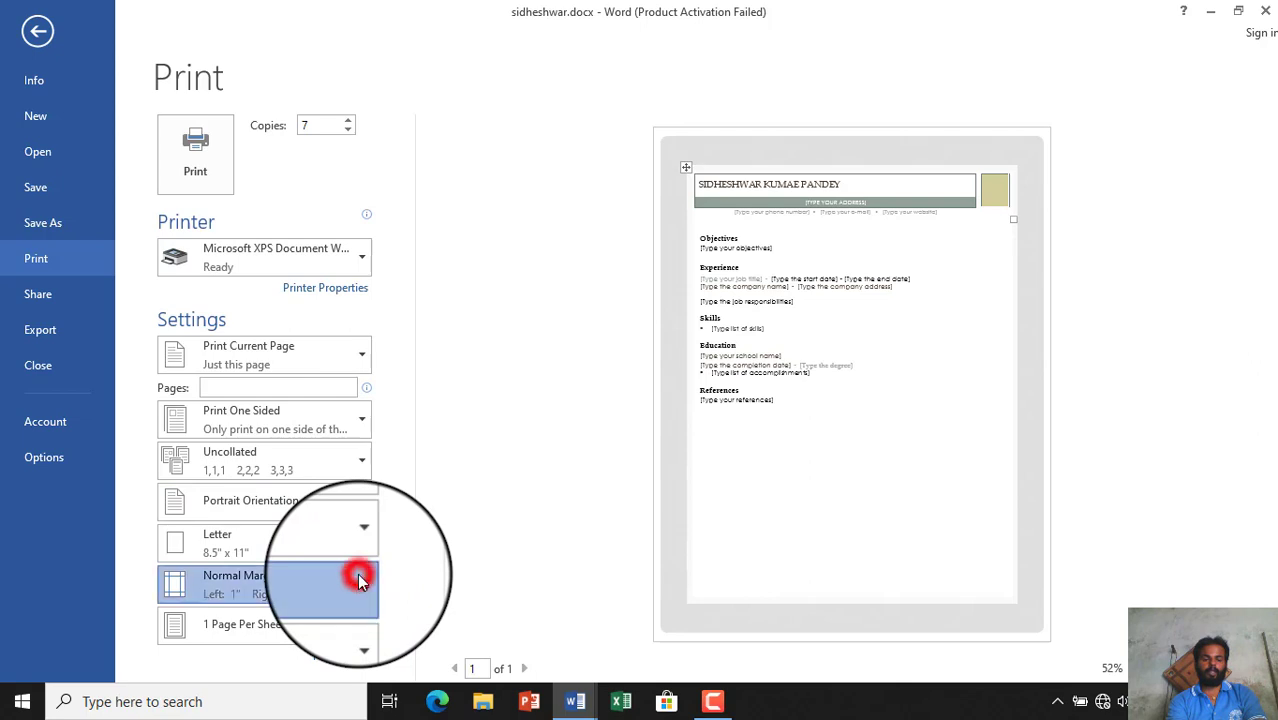
{"action": "left_click", "coordinate": [280, 340]}
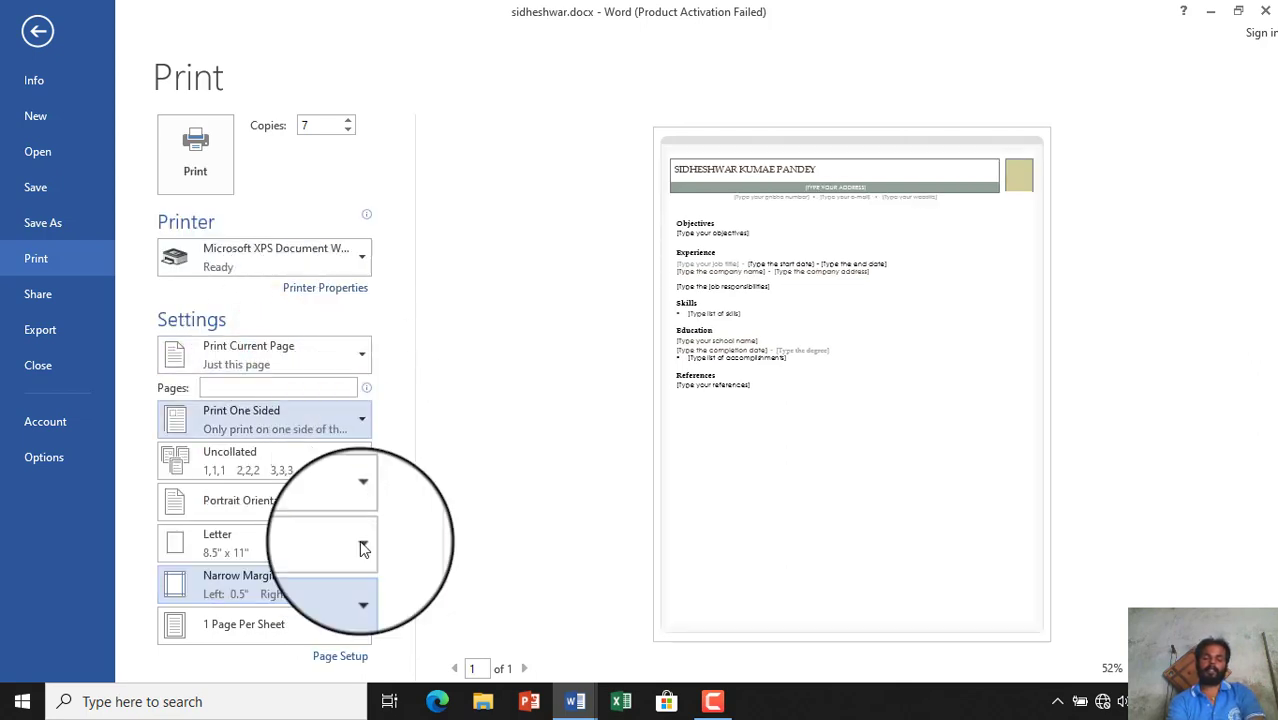
- Keep 1 page per sheet and go to the Share screen
{"action": "left_click", "coordinate": [363, 628]}
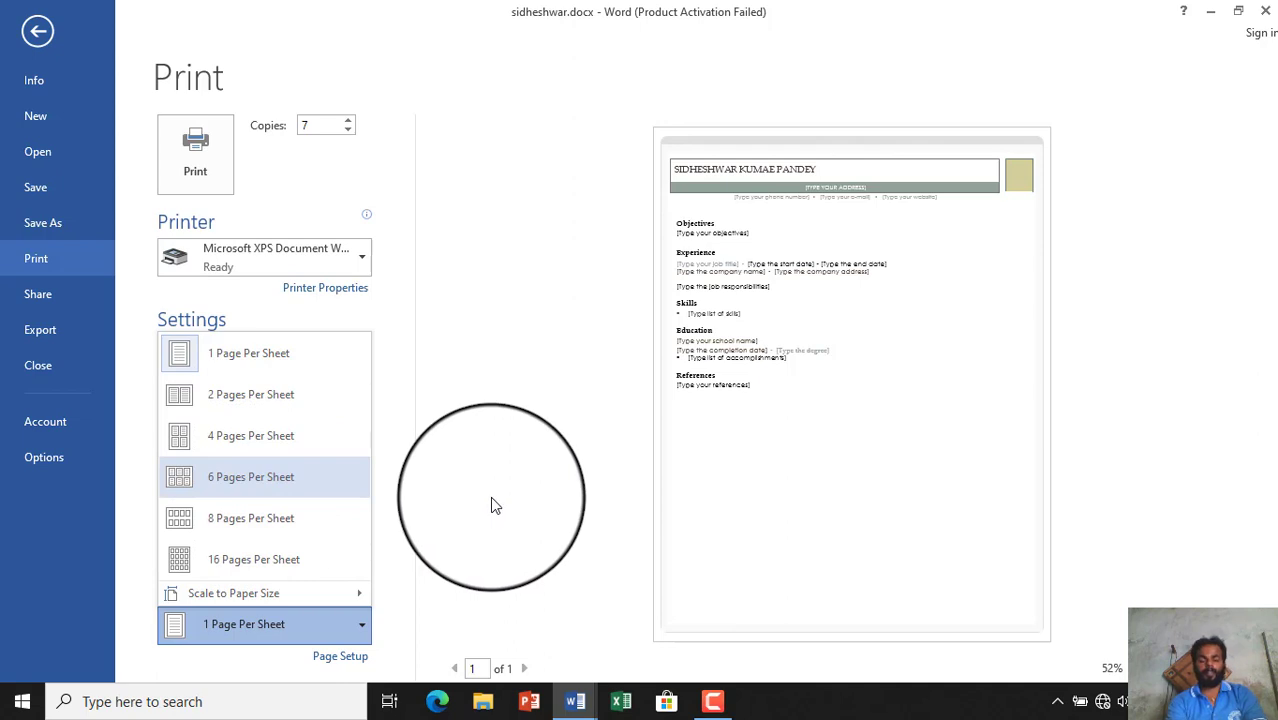
{"action": "left_click", "coordinate": [490, 496]}
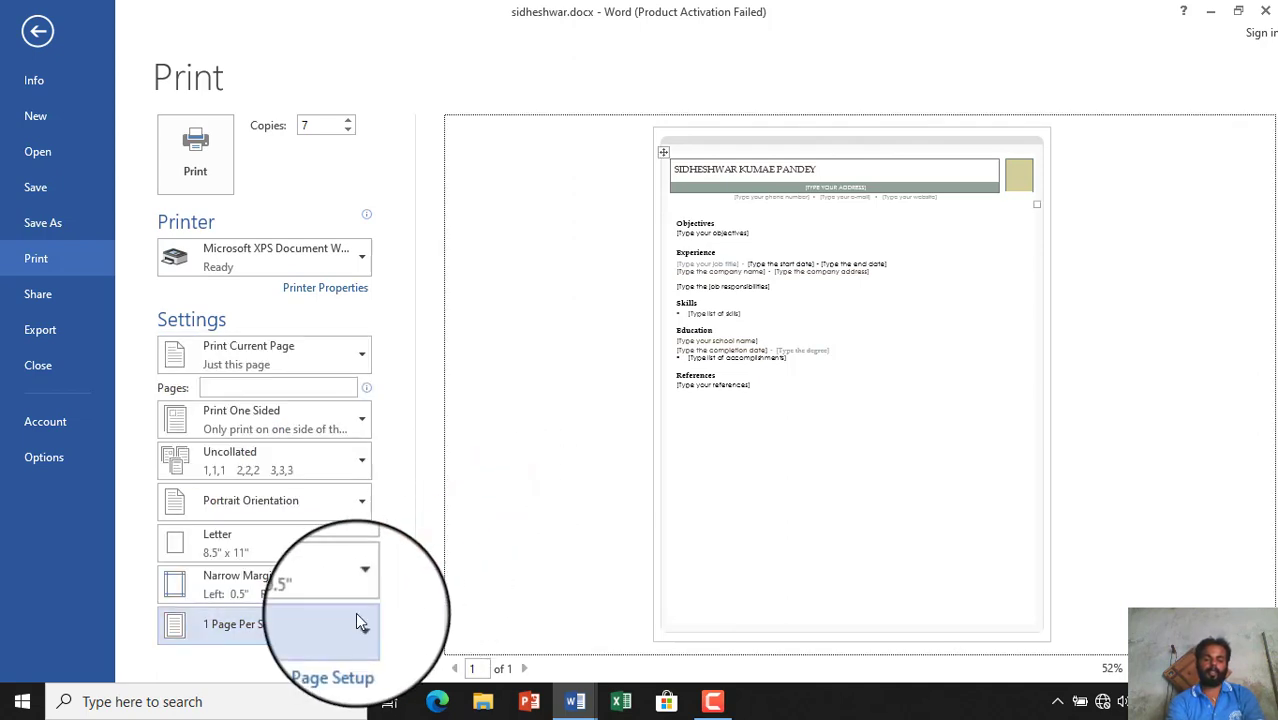
{"action": "left_click", "coordinate": [61, 307]}
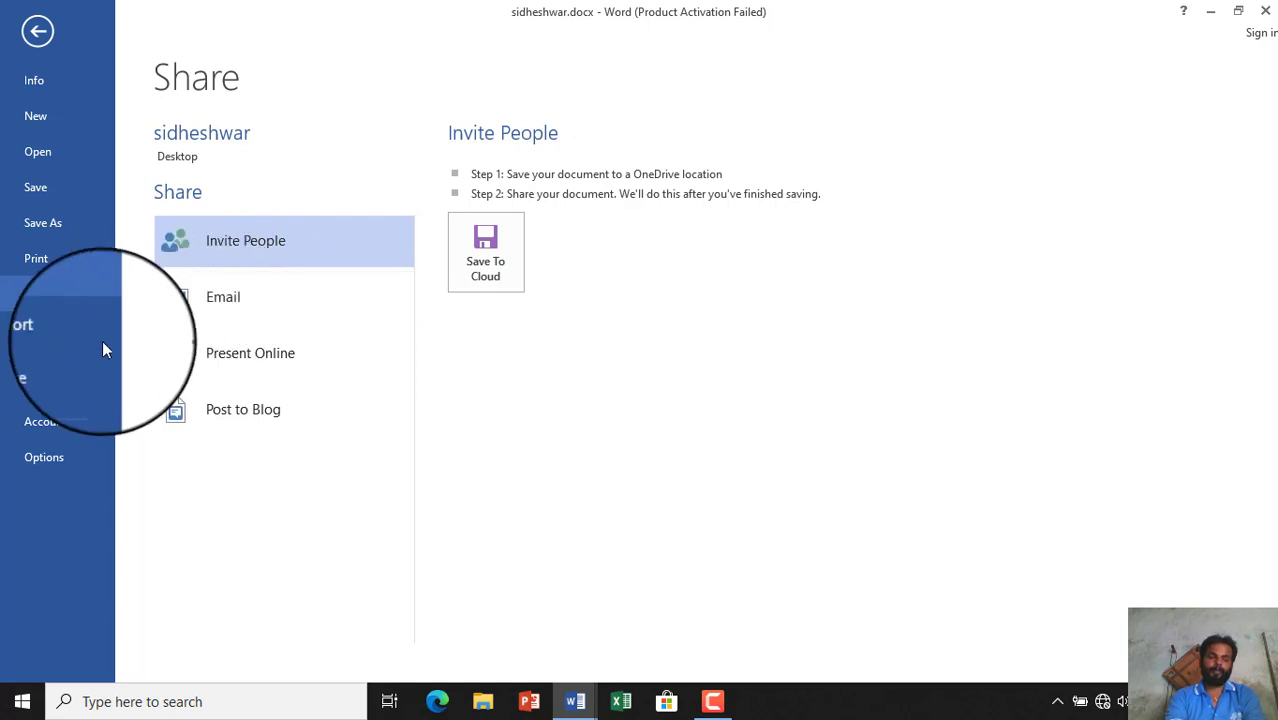
- Open the Export screen showing Create PDF/XPS Document
{"action": "left_click", "coordinate": [53, 318]}
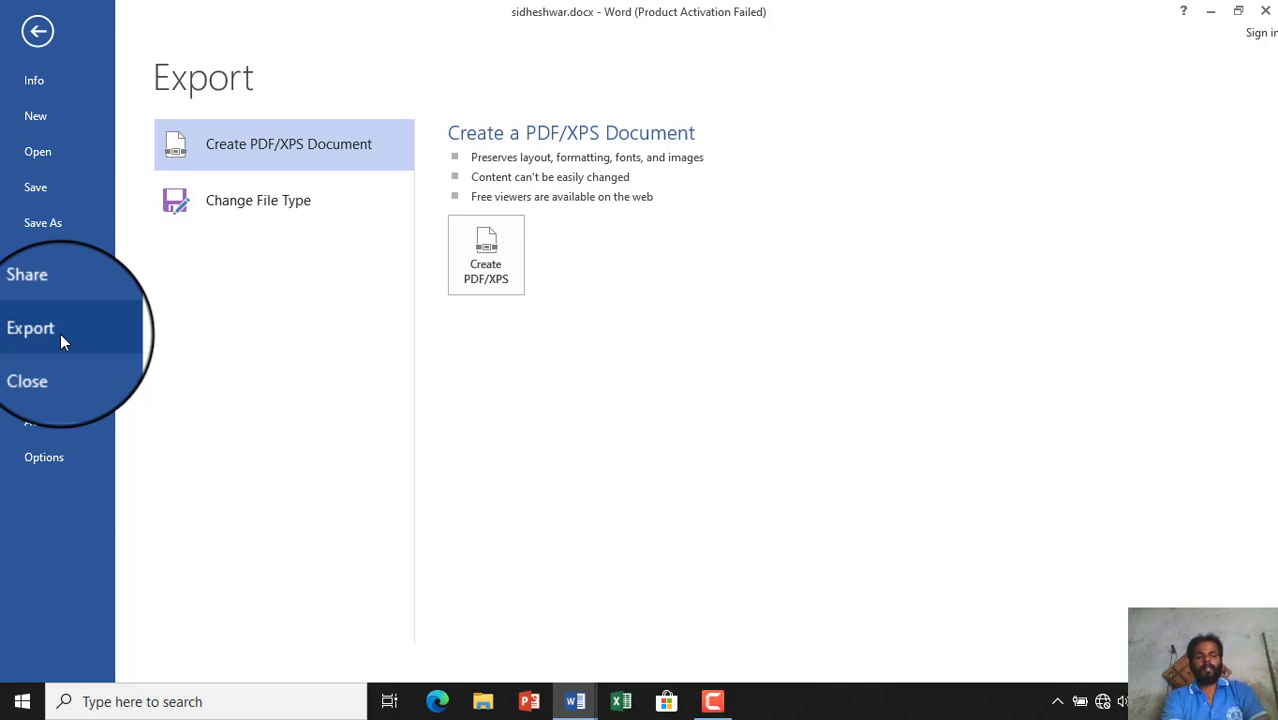
- Publish the resume as a PDF on the Desktop, named with the applicant's first name plus '_1'
{"action": "left_click", "coordinate": [487, 272]}
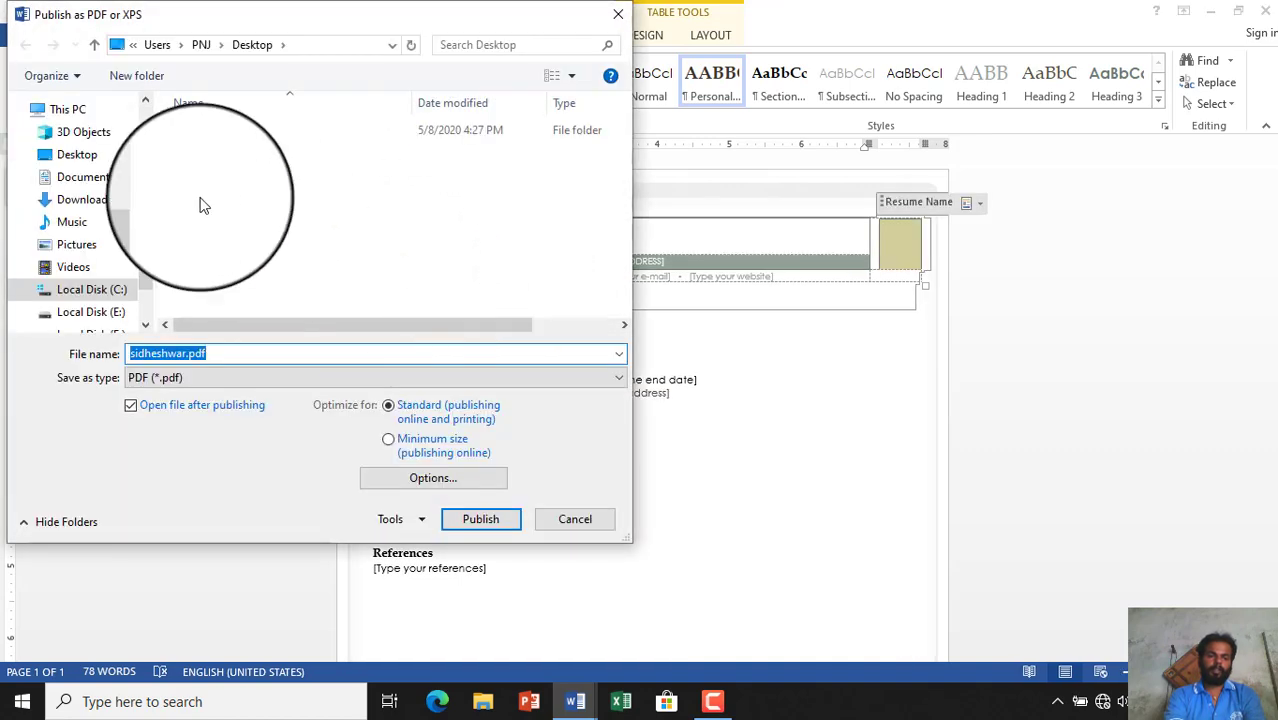
{"action": "left_click", "coordinate": [76, 152]}
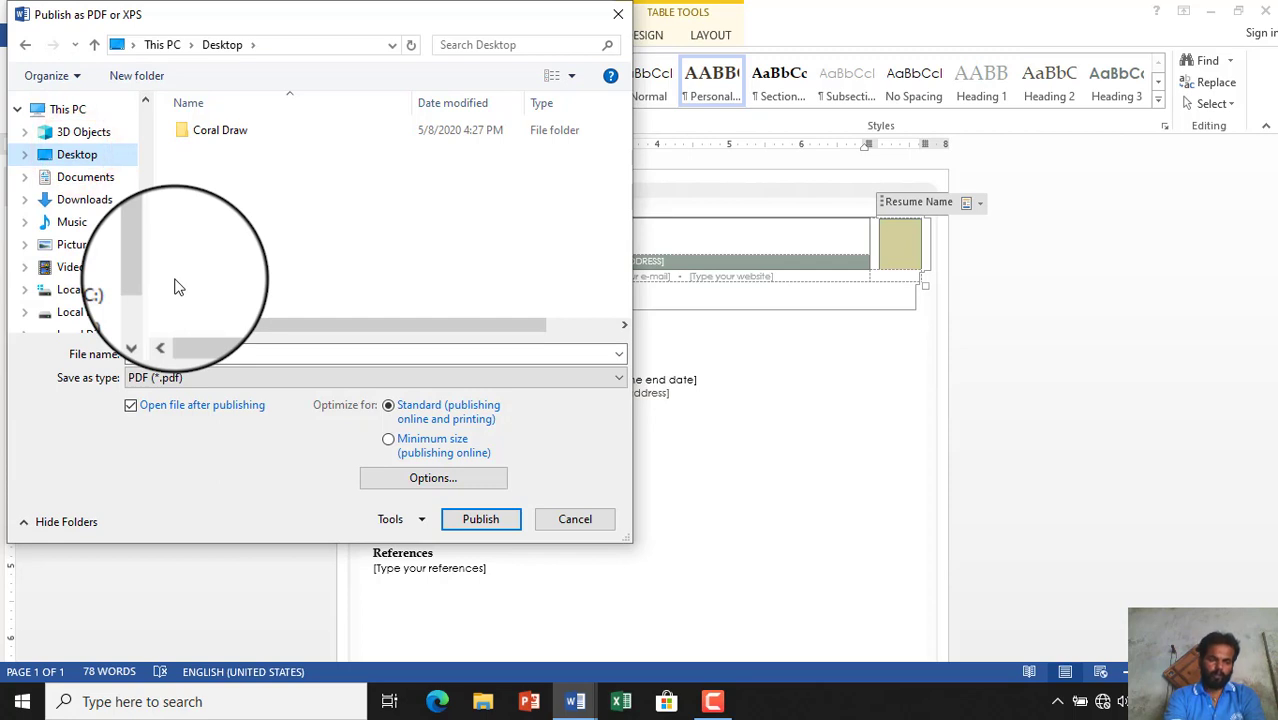
{"action": "left_click", "coordinate": [254, 354]}
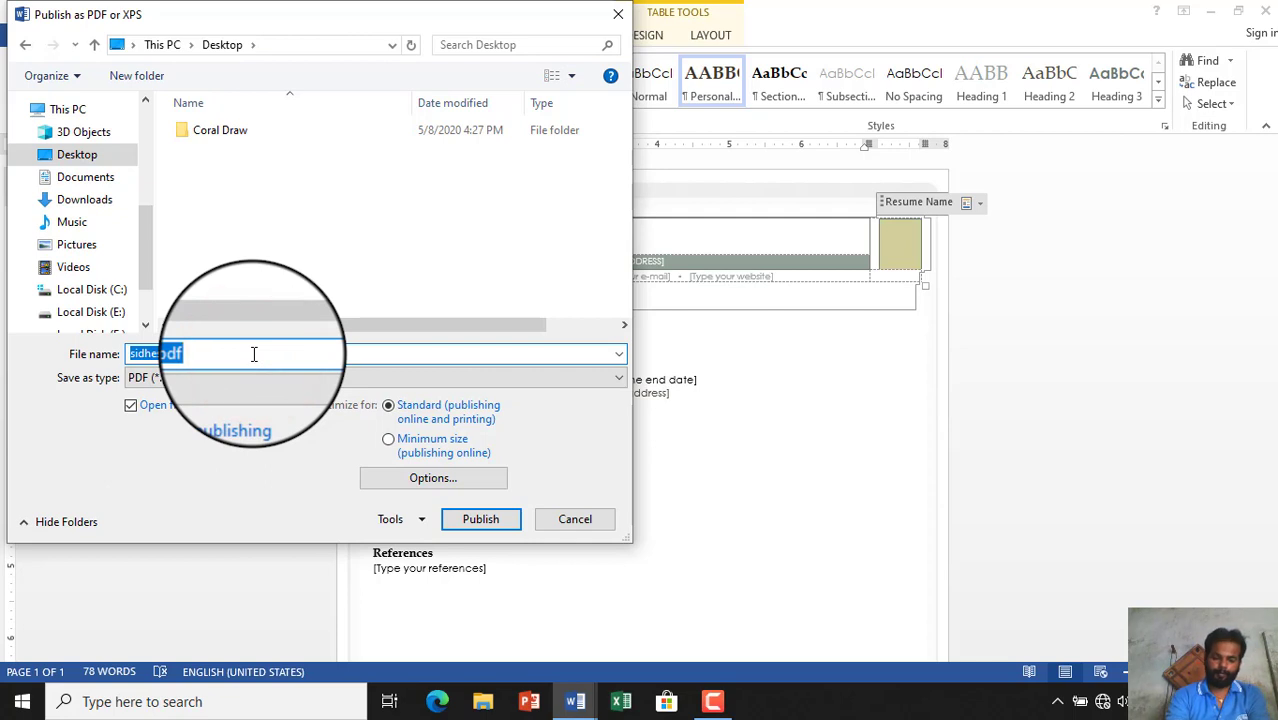
{"action": "left_click", "coordinate": [254, 354]}
{"action": "key", "text": "BackSpace"}
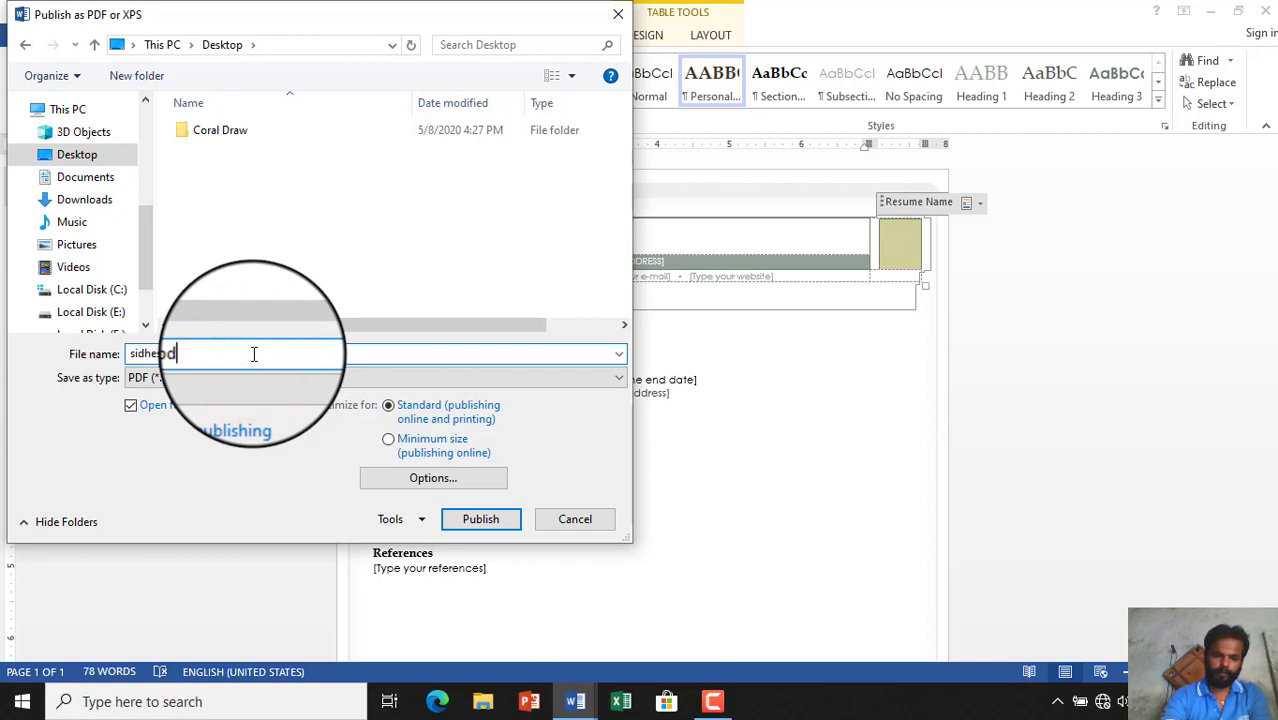
{"action": "key", "text": "BackSpace"}
{"action": "key", "text": "BackSpace"}
{"action": "key", "text": "BackSpace"}
{"action": "left_click", "coordinate": [254, 354]}
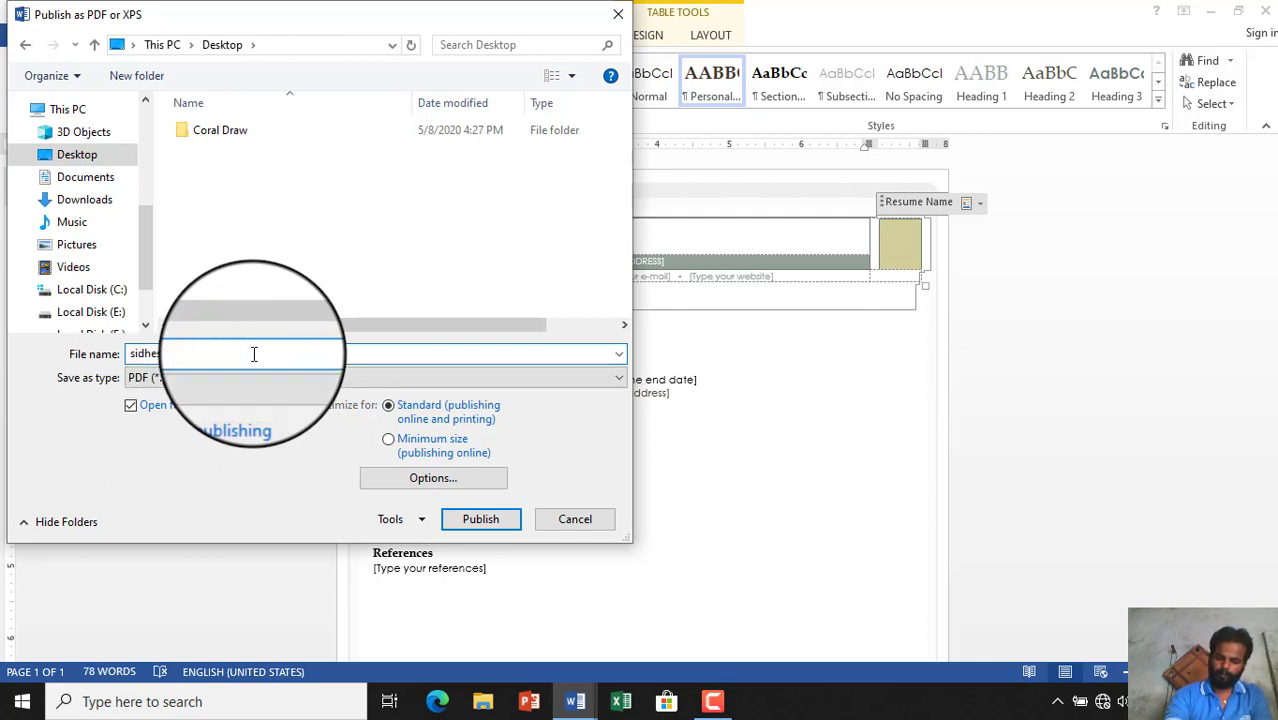
{"action": "type", "text": "shwar_1"}
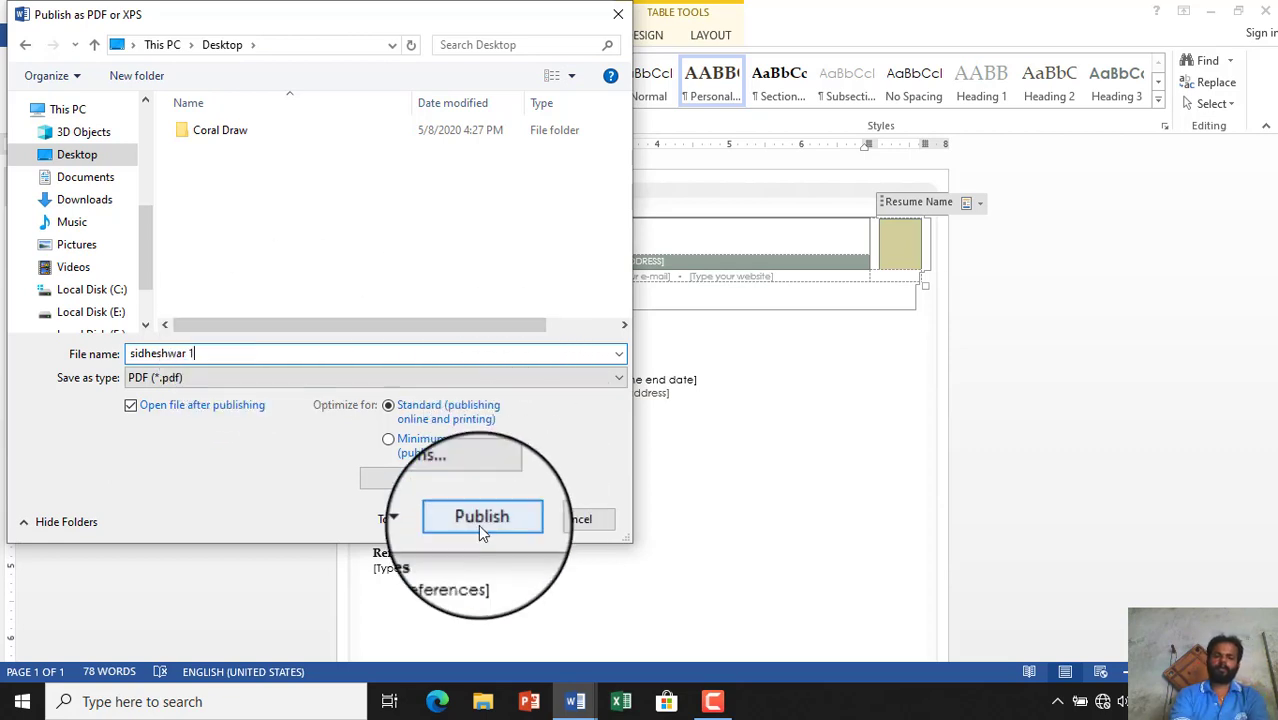
{"action": "left_click", "coordinate": [477, 520]}
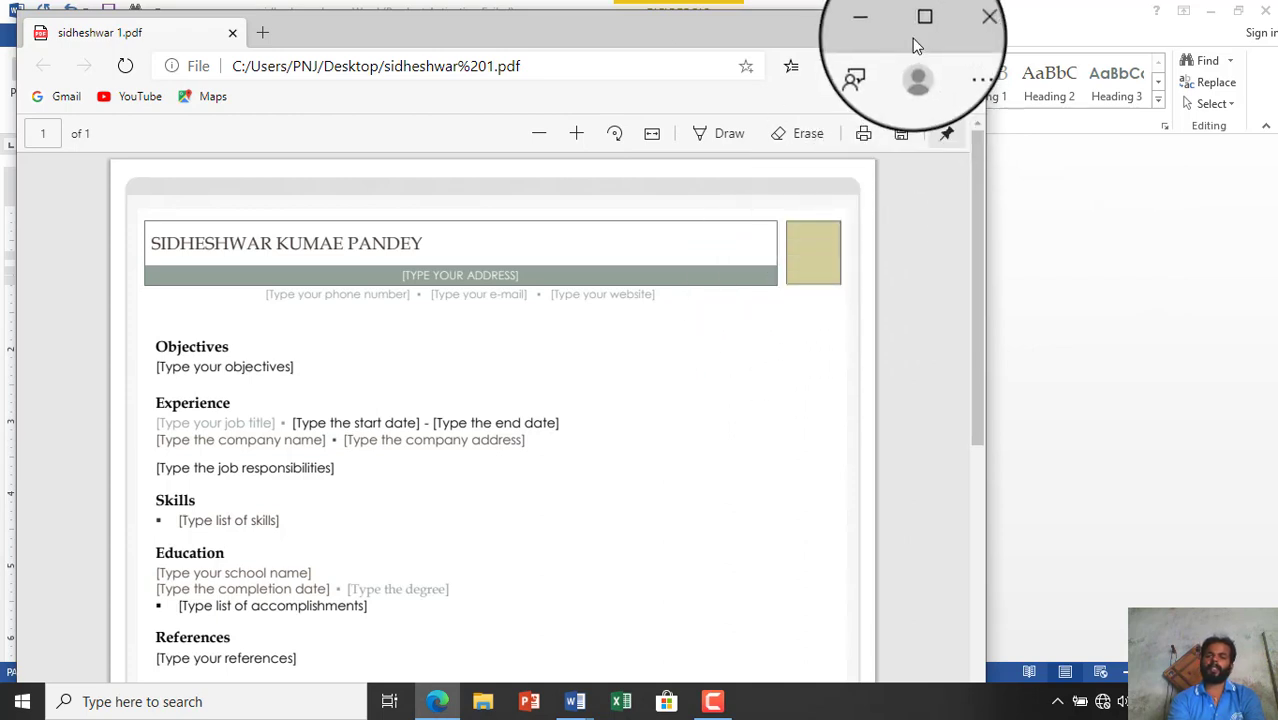
- Close the Edge window showing the resume PDF and return to Word
{"action": "left_click", "coordinate": [964, 26]}
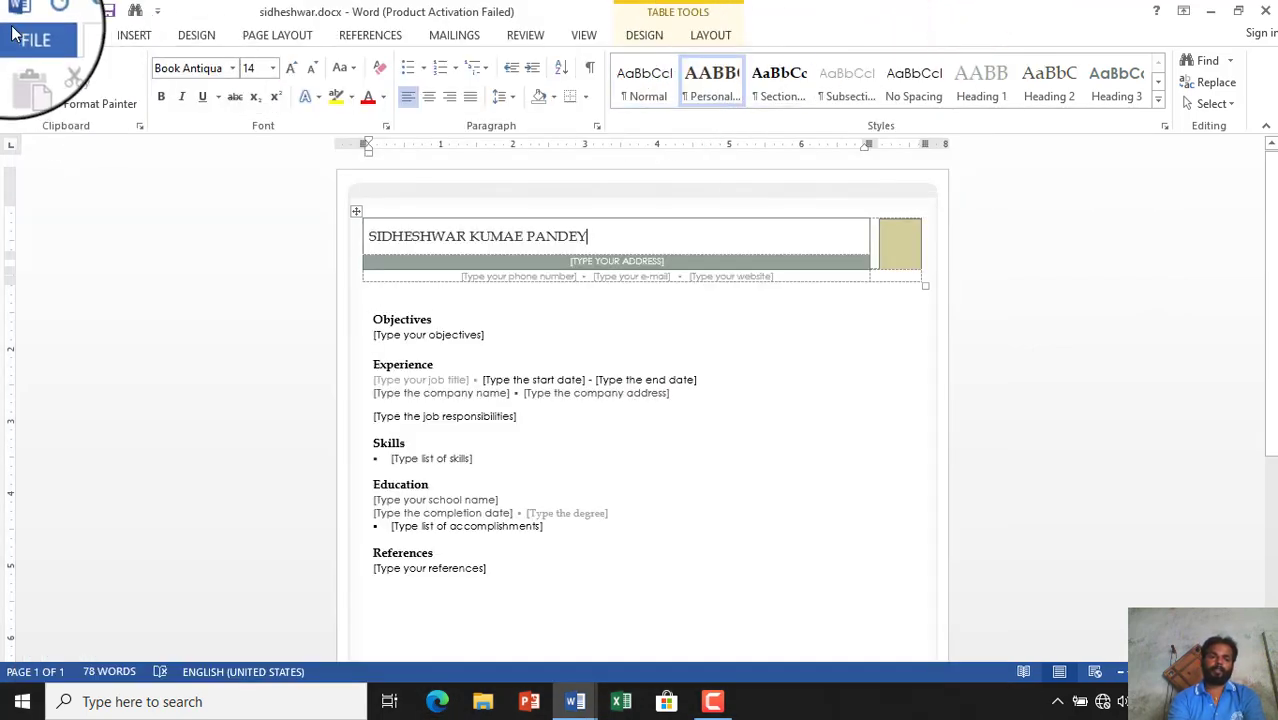
- Show the Account page listing Office Standard 2013 activation status and the White theme
{"action": "left_click", "coordinate": [18, 34]}
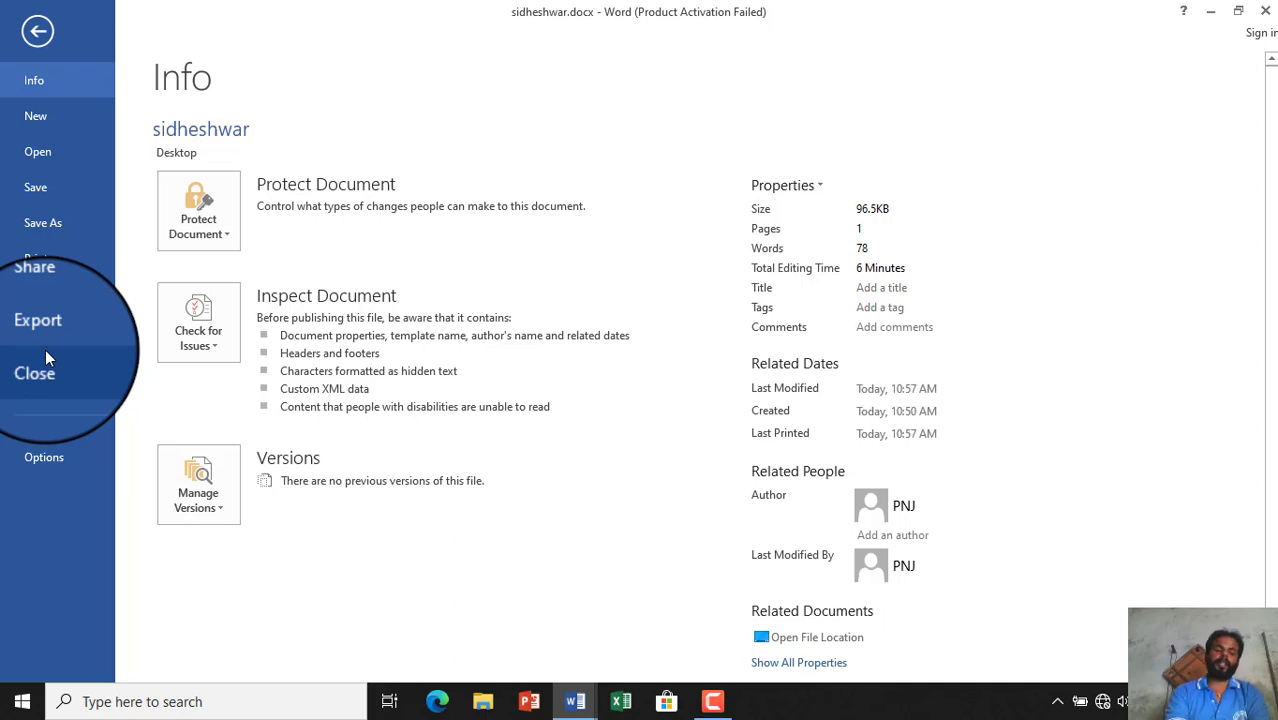
{"action": "left_click", "coordinate": [57, 424]}
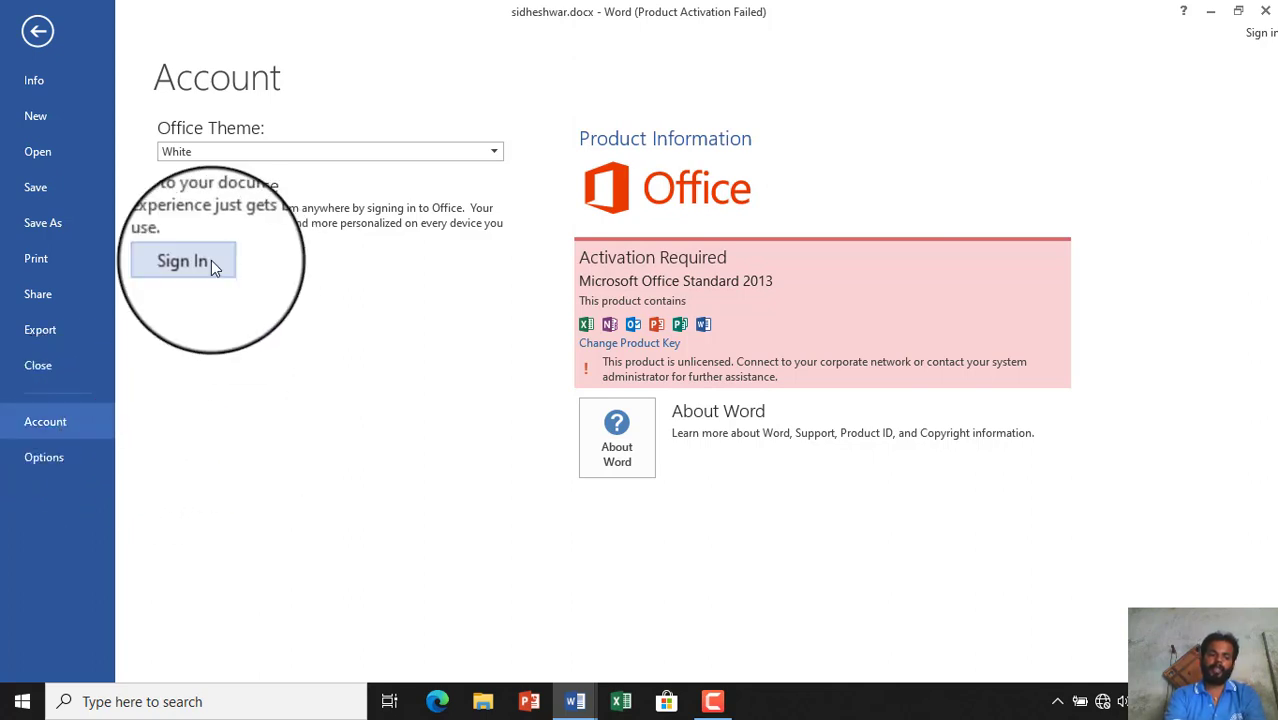
- In Customize Ribbon, rename the first main tab from PNJ to HOME and apply
{"action": "left_click", "coordinate": [50, 463]}
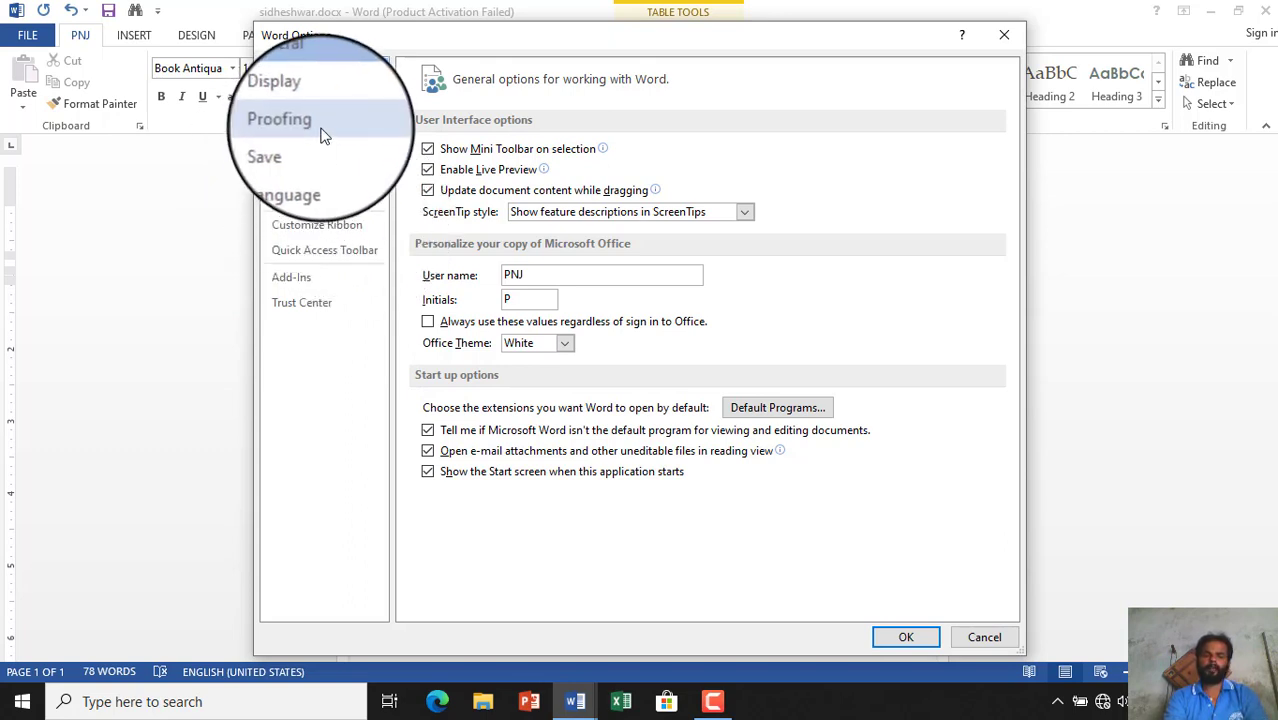
{"action": "left_click", "coordinate": [326, 226]}
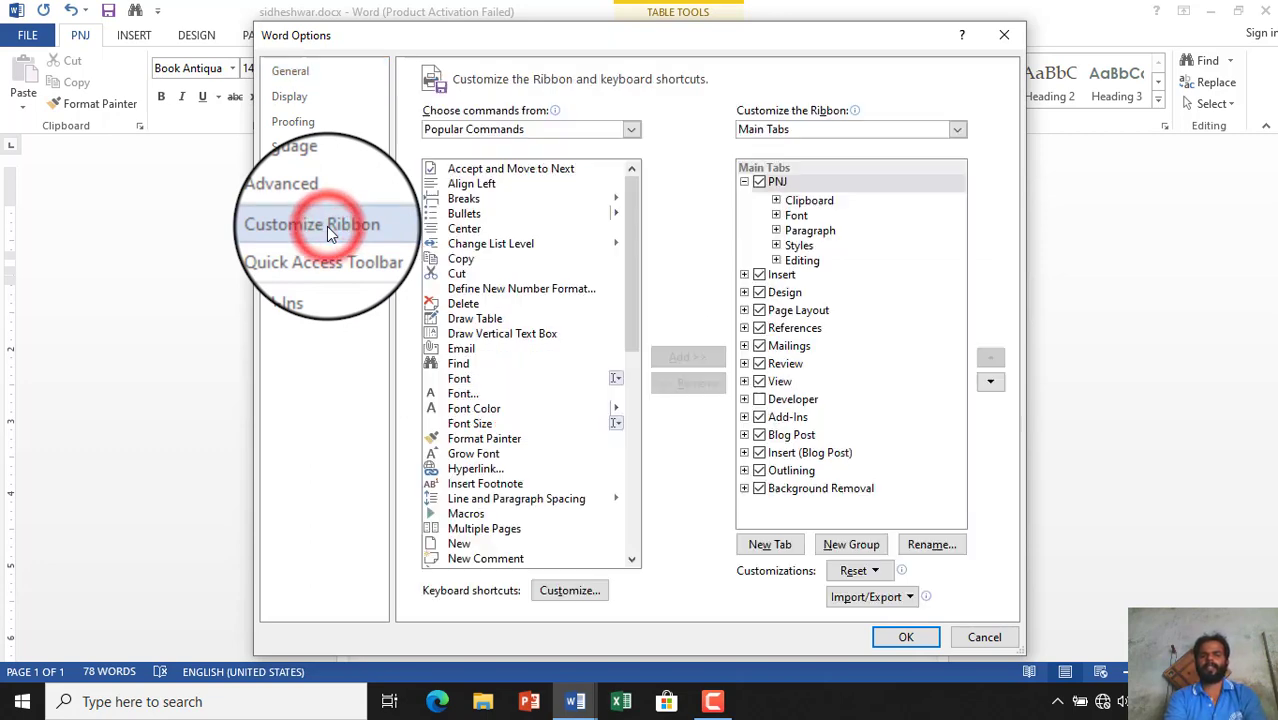
{"action": "left_click", "coordinate": [801, 188]}
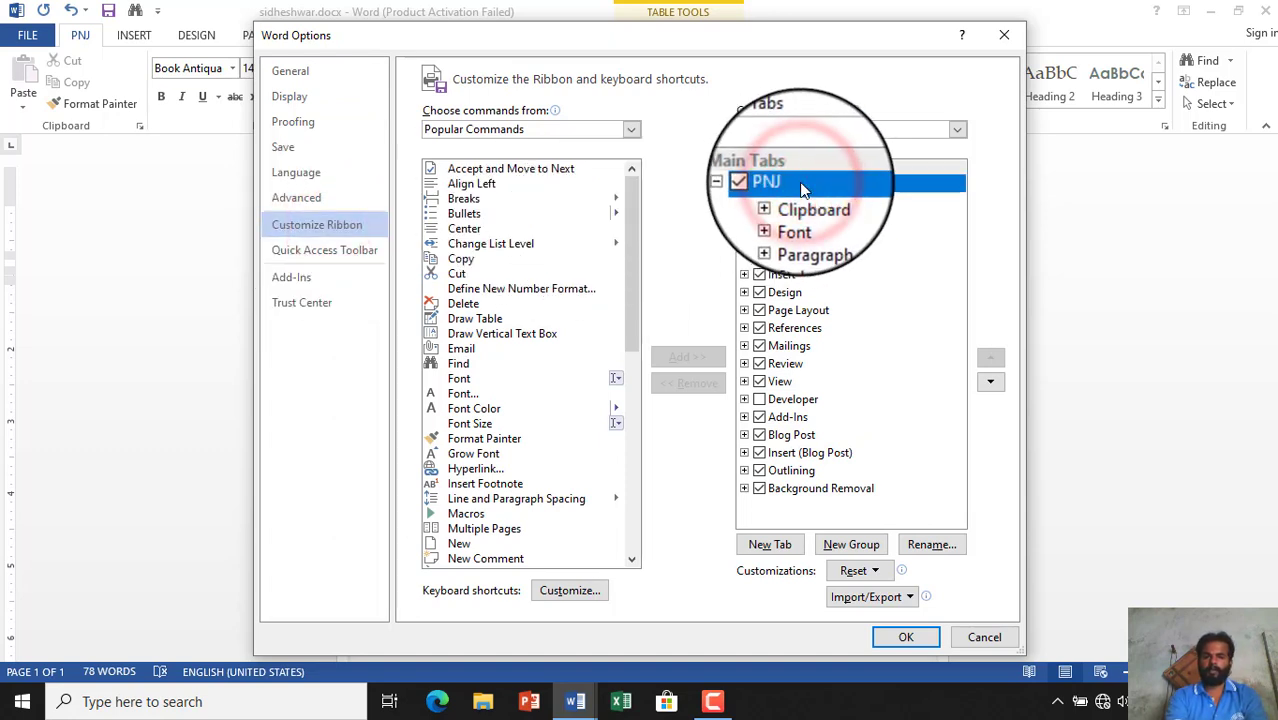
{"action": "left_click", "coordinate": [801, 188]}
{"action": "right_click", "coordinate": [801, 188]}
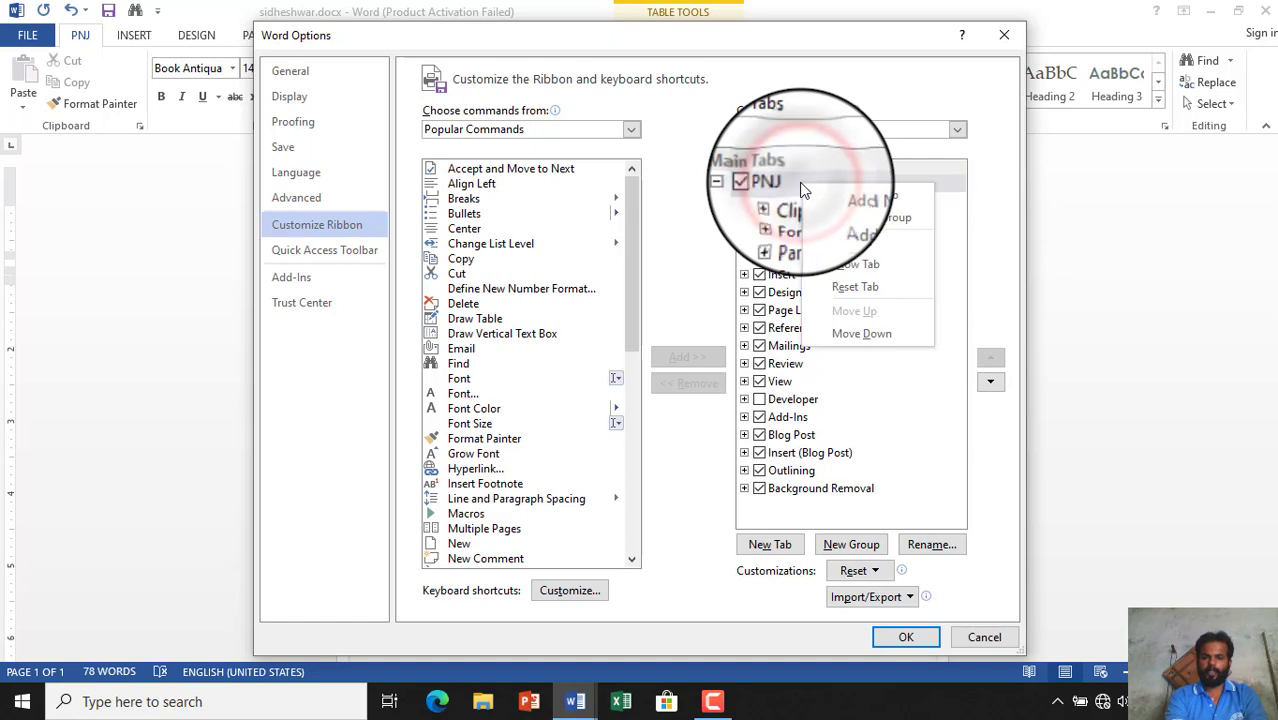
{"action": "left_click", "coordinate": [855, 245]}
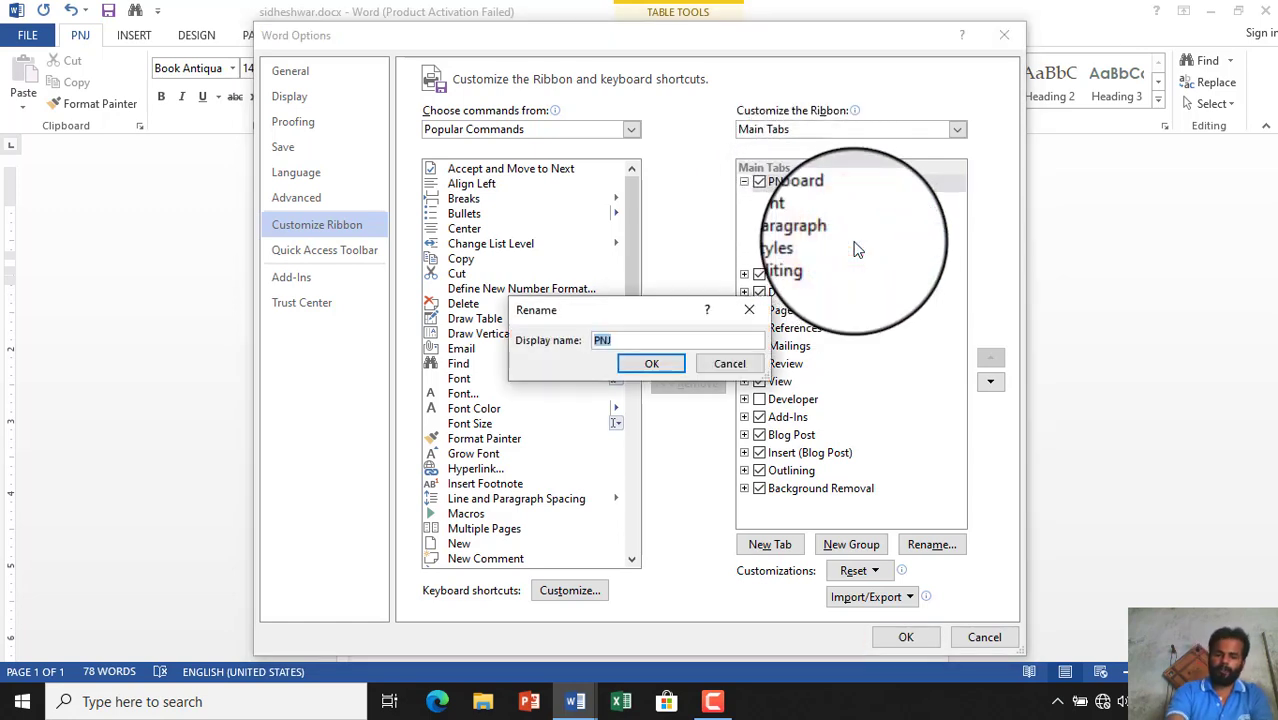
{"action": "key", "text": "BackSpace"}
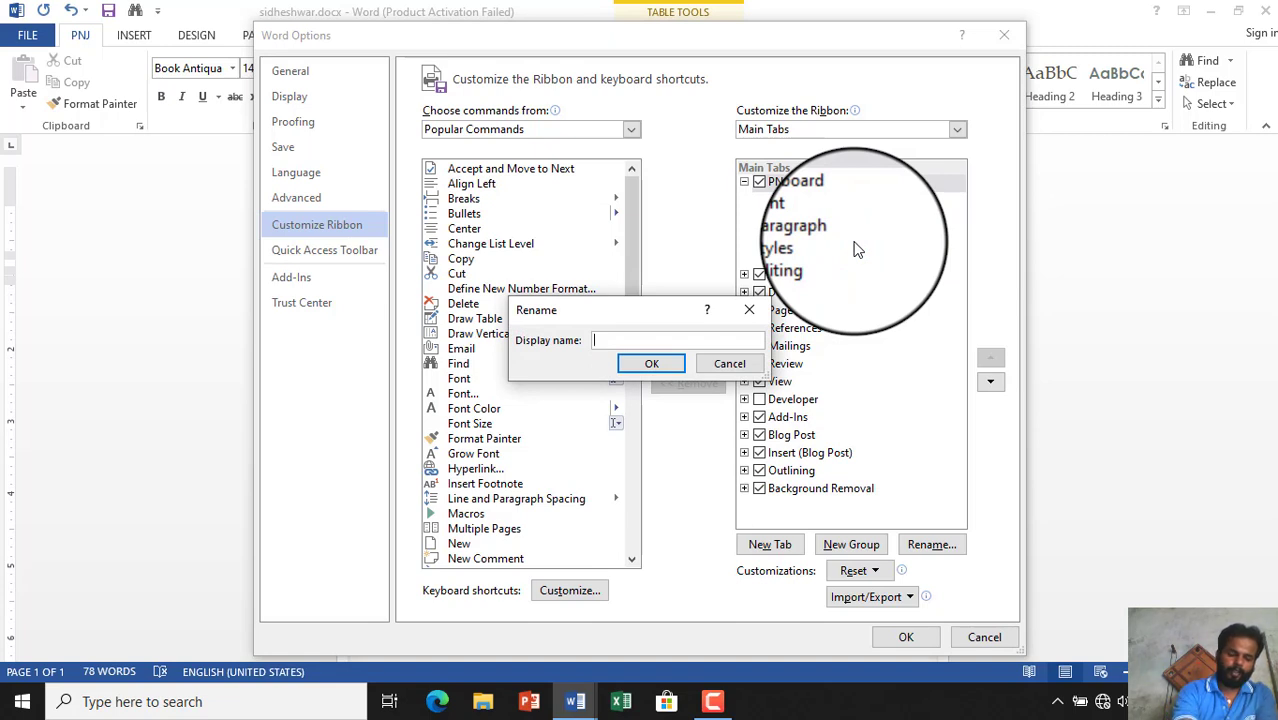
{"action": "type", "text": "HOME"}
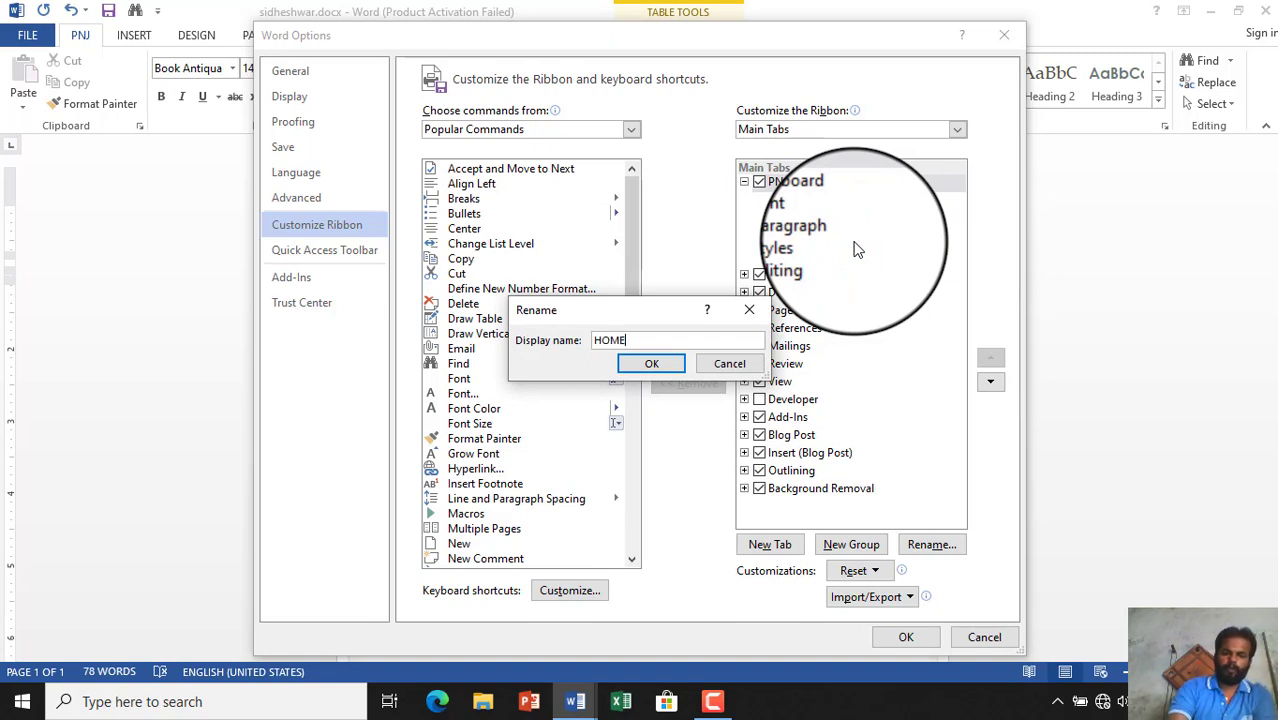
{"action": "left_click", "coordinate": [651, 363]}
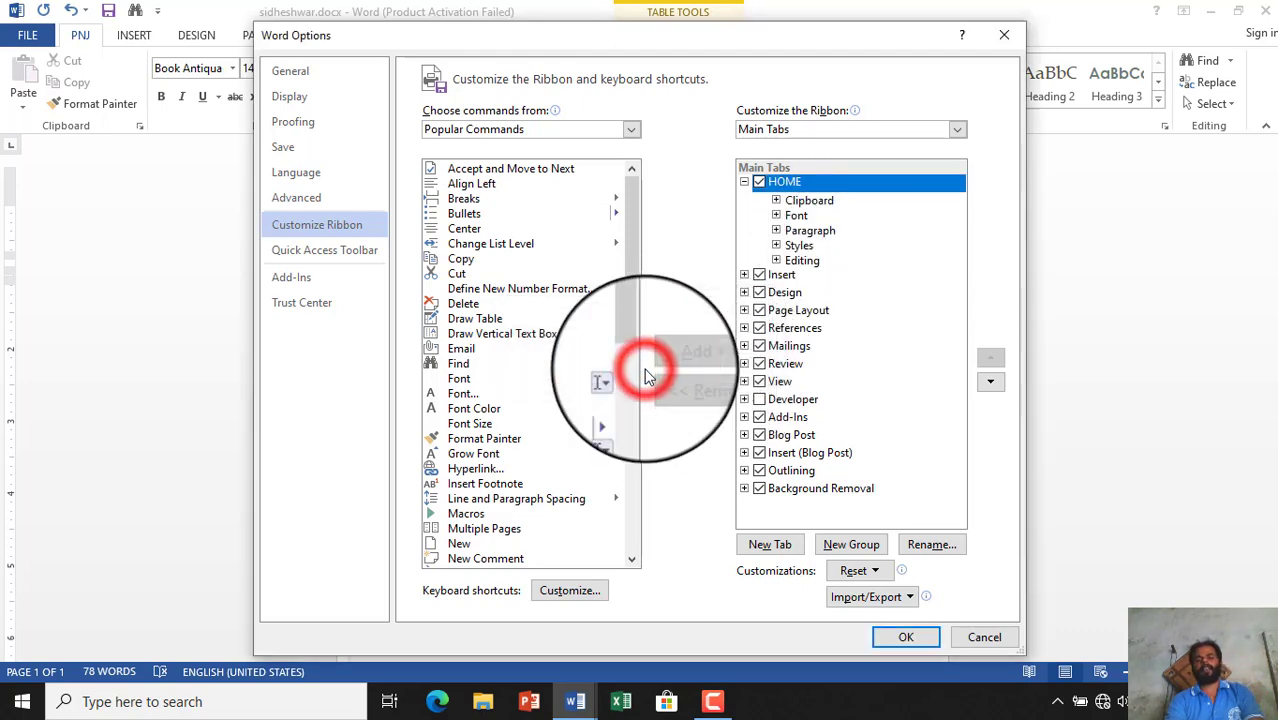
{"action": "left_click", "coordinate": [906, 637]}
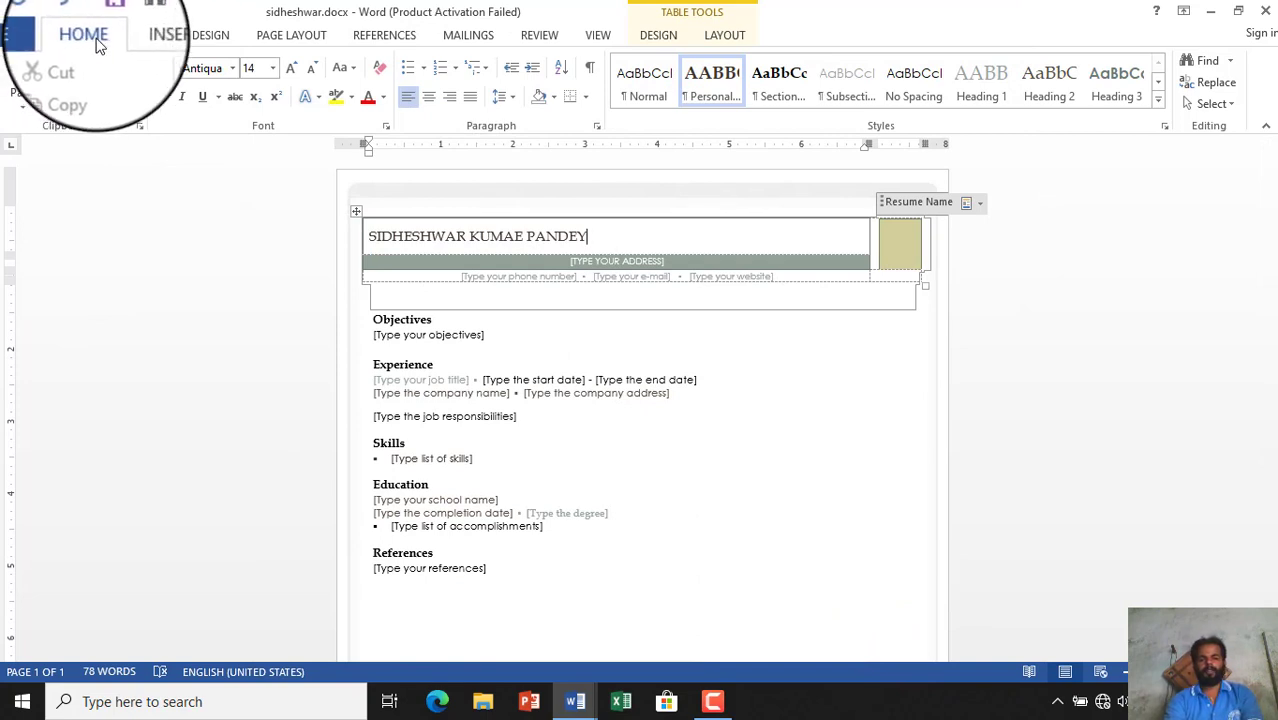
{"action": "left_click", "coordinate": [27, 38]}
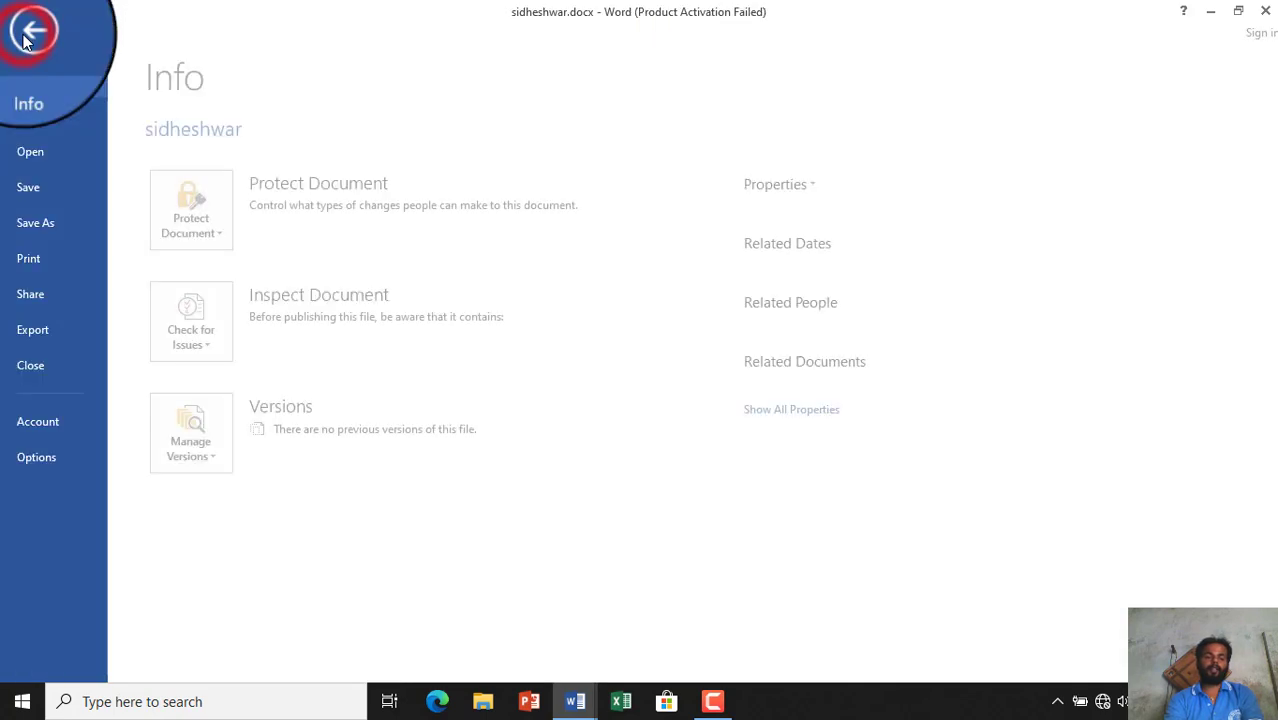
{"action": "left_click", "coordinate": [67, 456]}
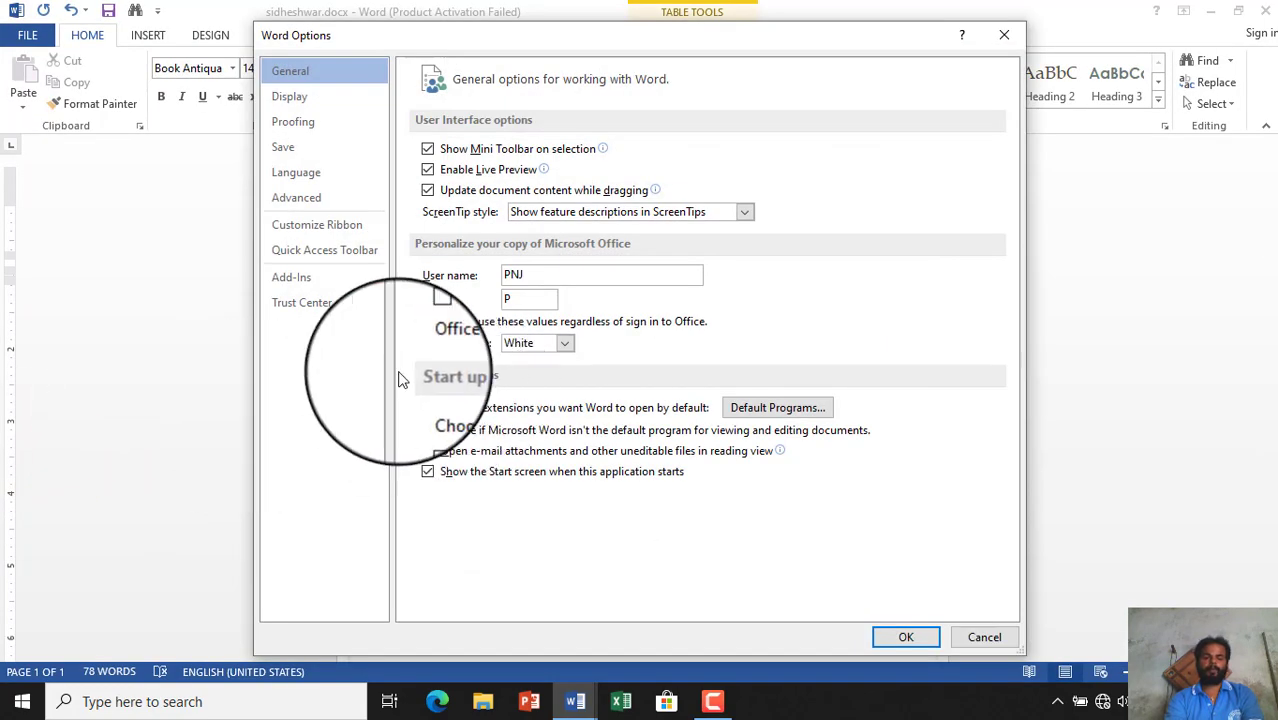
{"action": "left_click", "coordinate": [281, 174]}
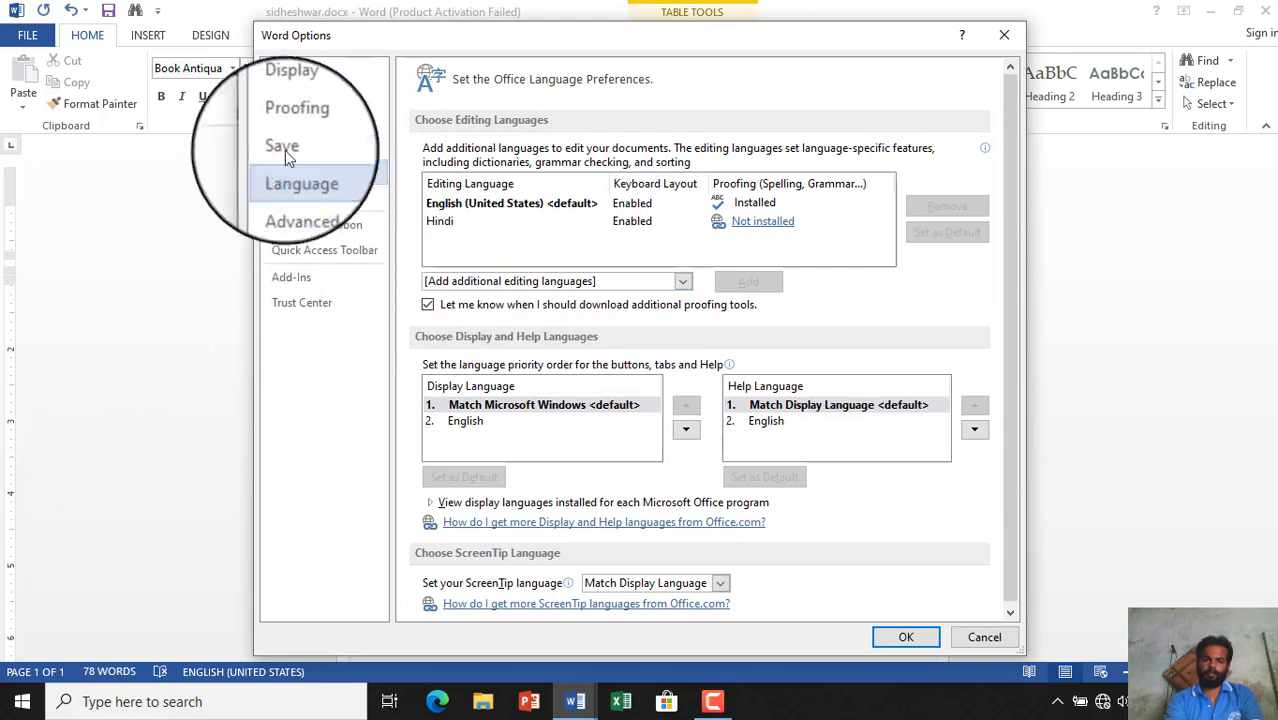
{"action": "left_click", "coordinate": [284, 147]}
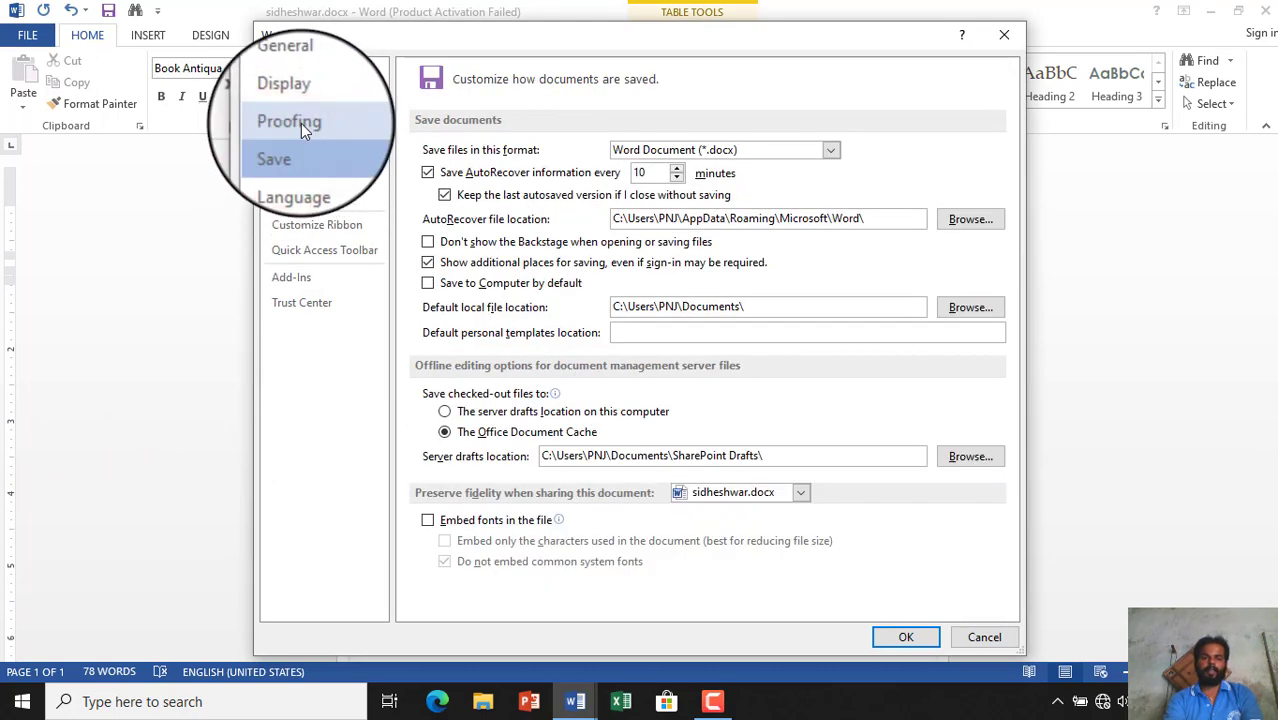
{"action": "left_click", "coordinate": [301, 123]}
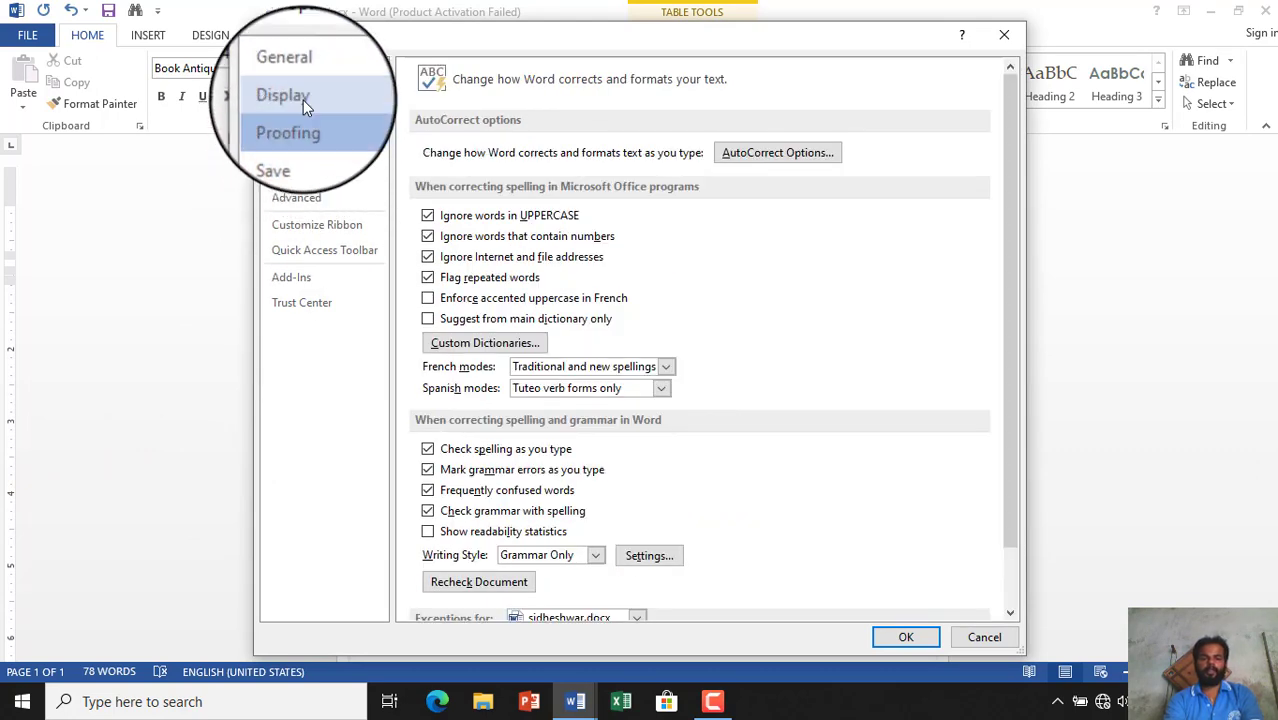
{"action": "left_click", "coordinate": [300, 98]}
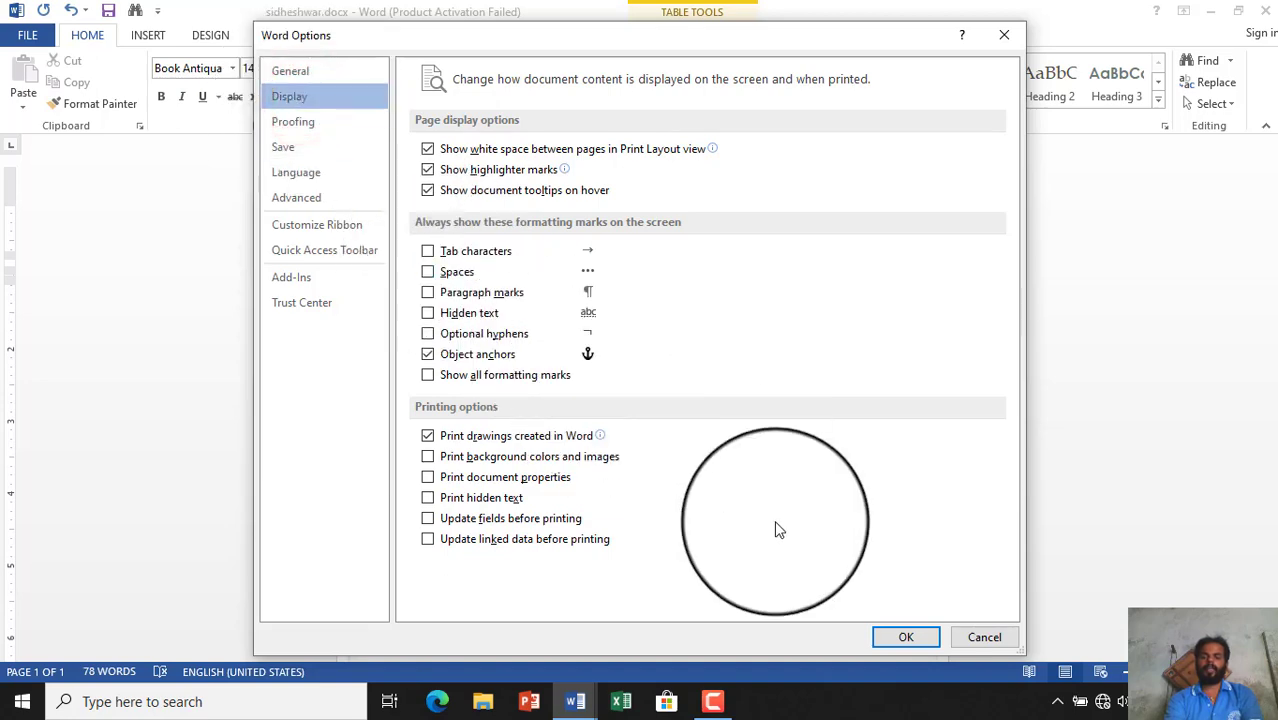
{"action": "left_click", "coordinate": [979, 640]}
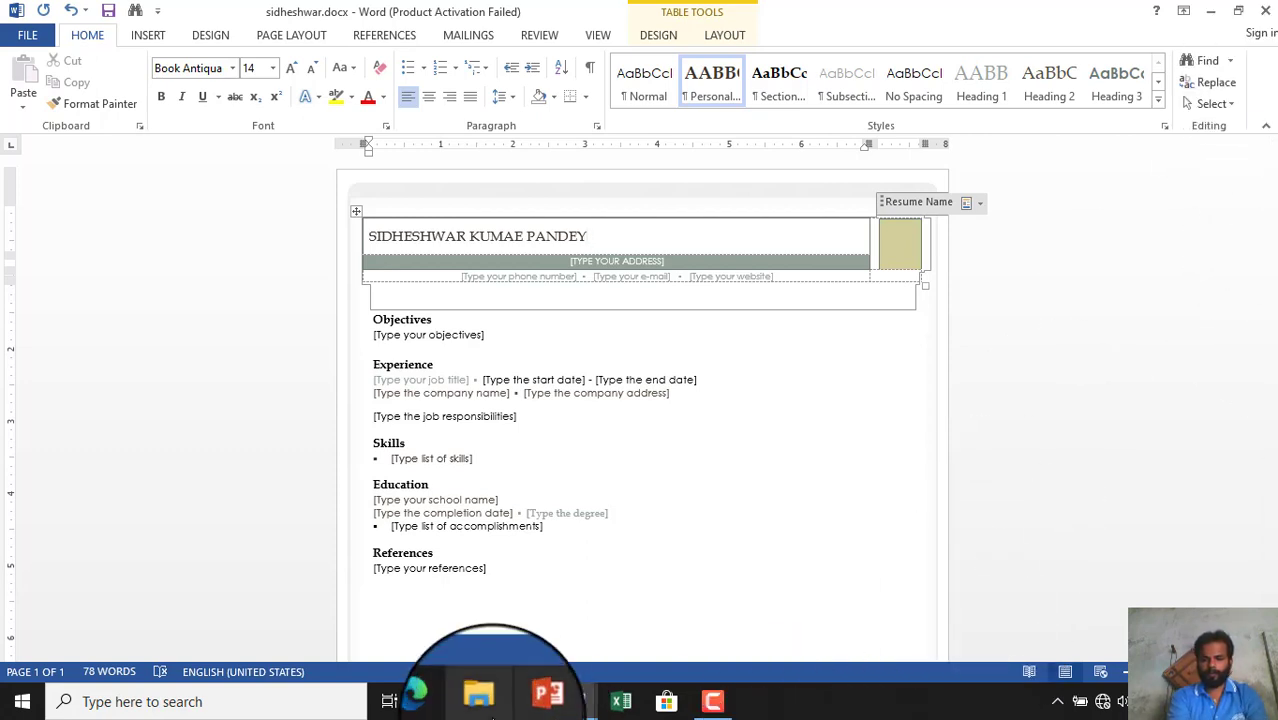
{"action": "left_click", "coordinate": [705, 692]}
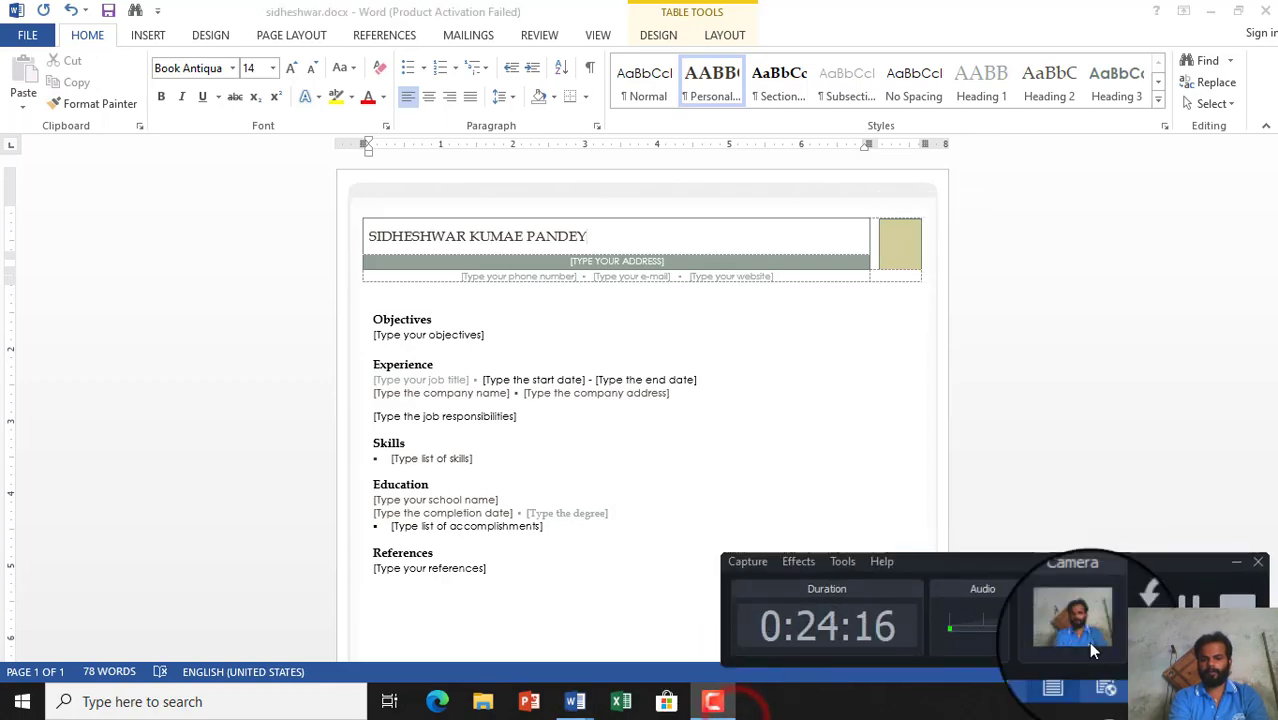